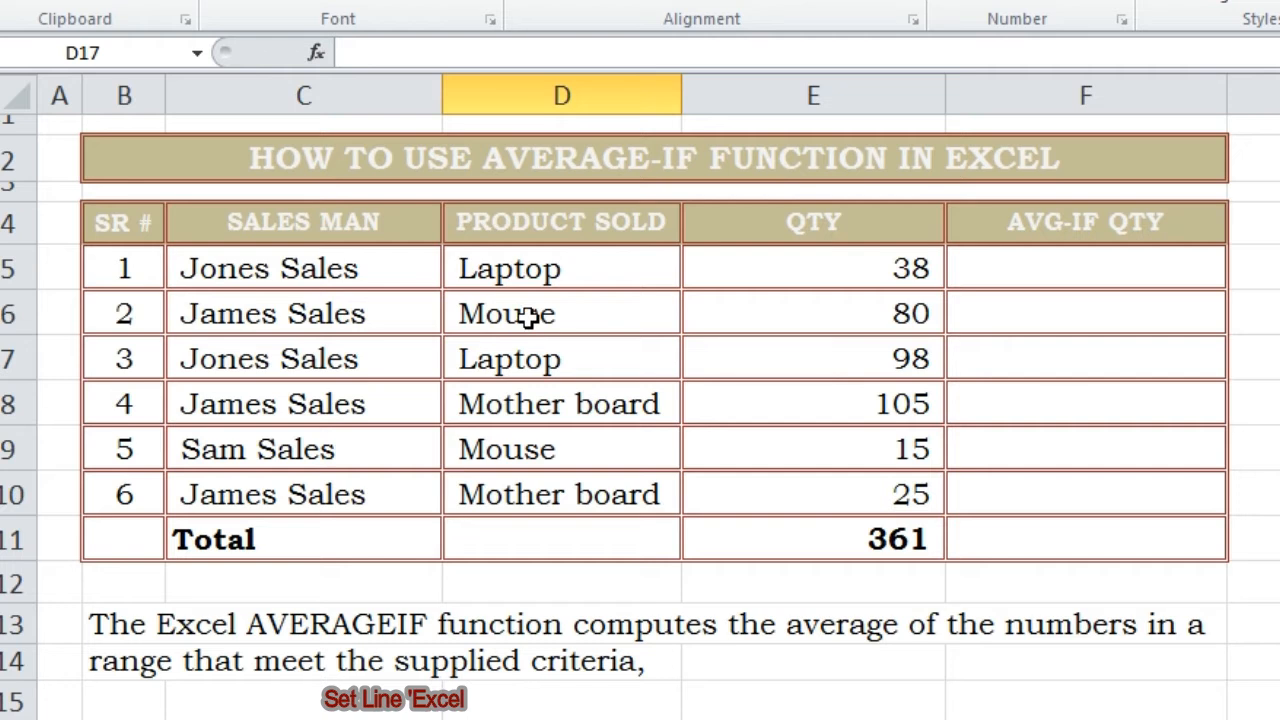
Step: Enter the note "As we have this sales data of our different employees, by the using average" in cell B13
left_click(127, 622)
type("As we hav")
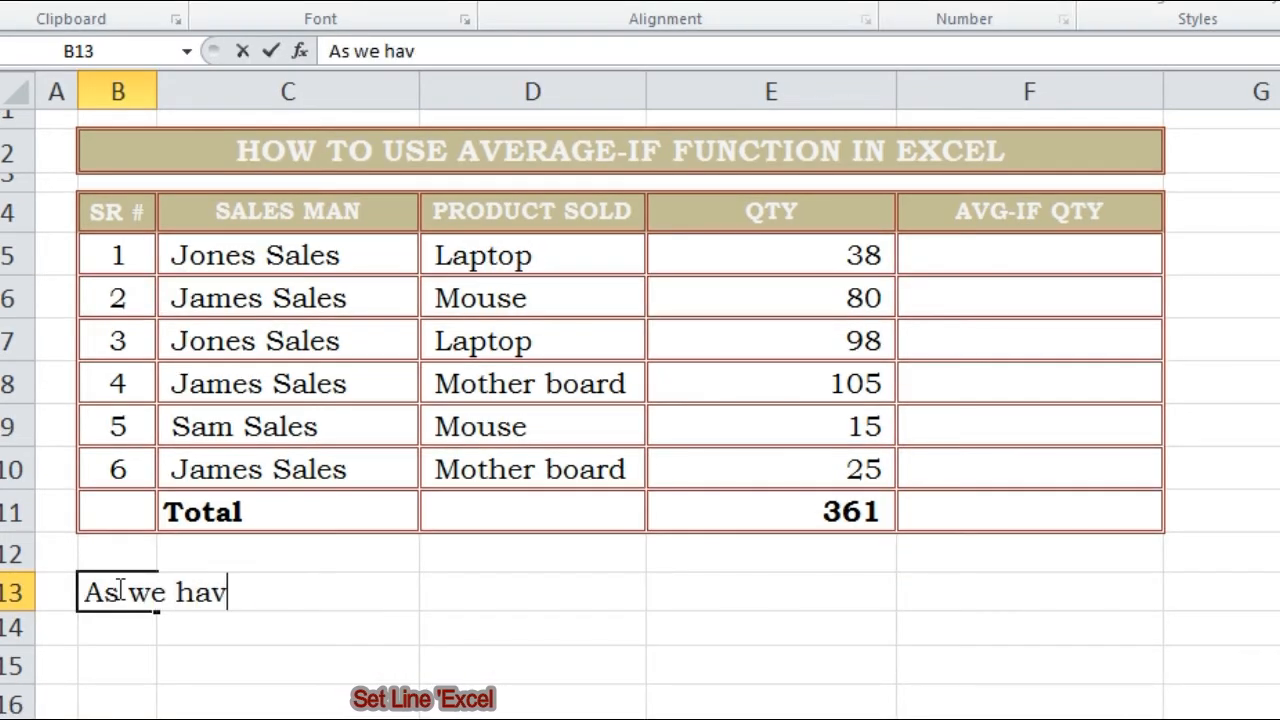
type("e this sales data of")
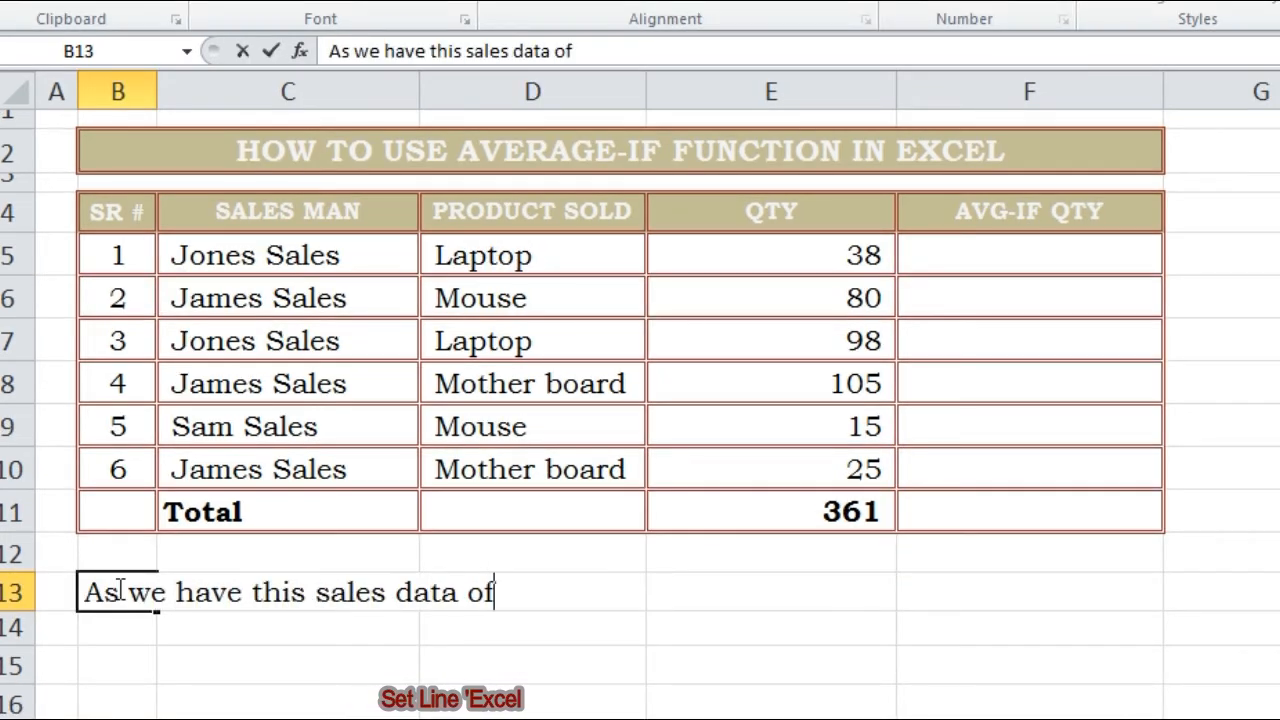
type(" our different e")
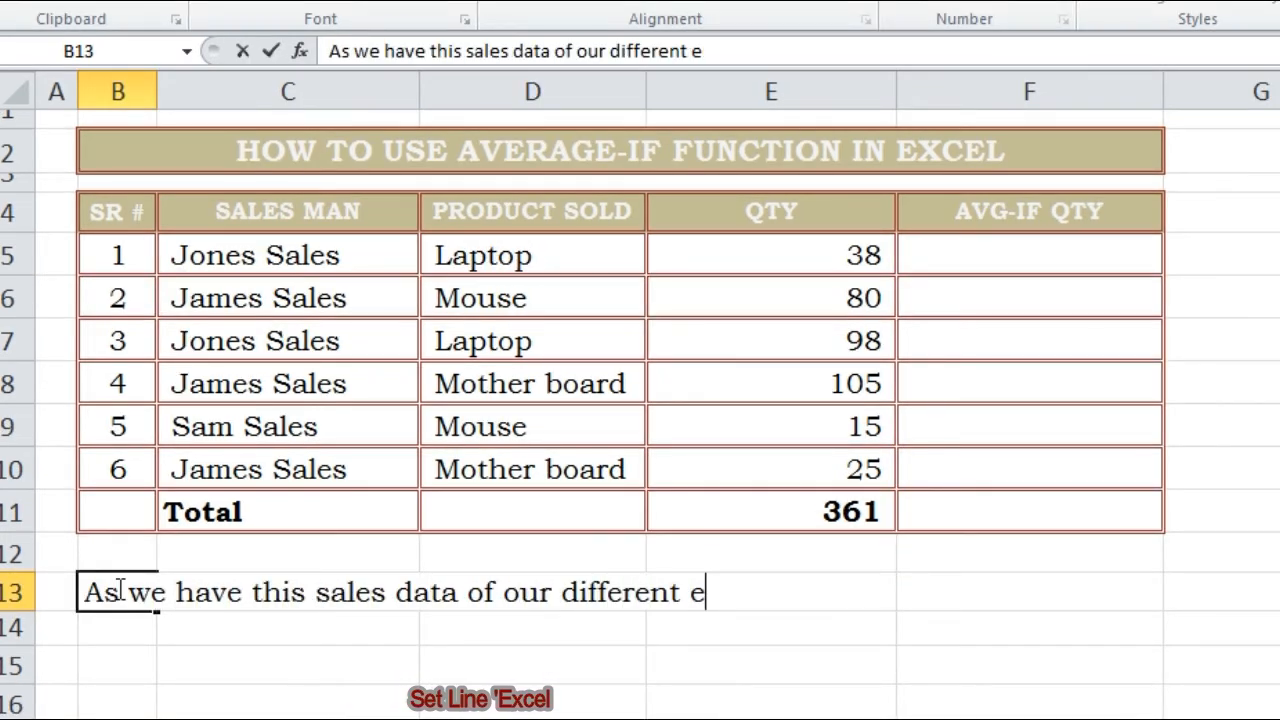
type("mployees, ")
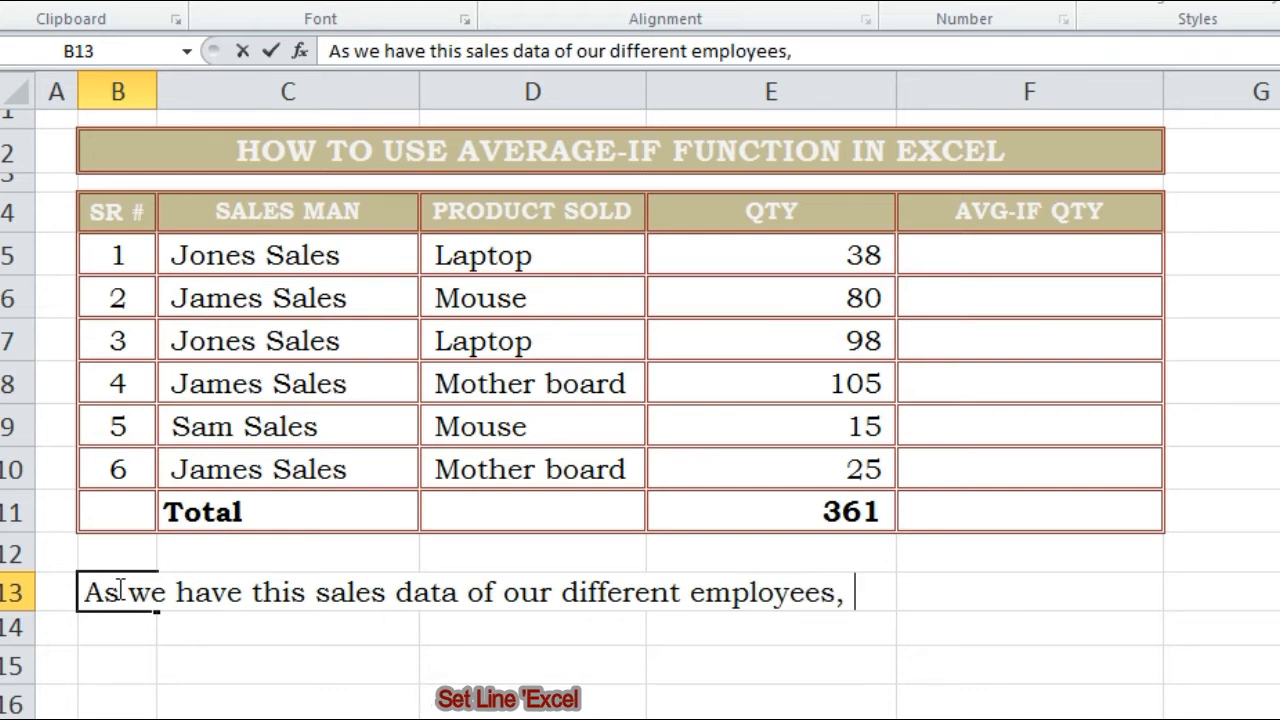
type("by the using average")
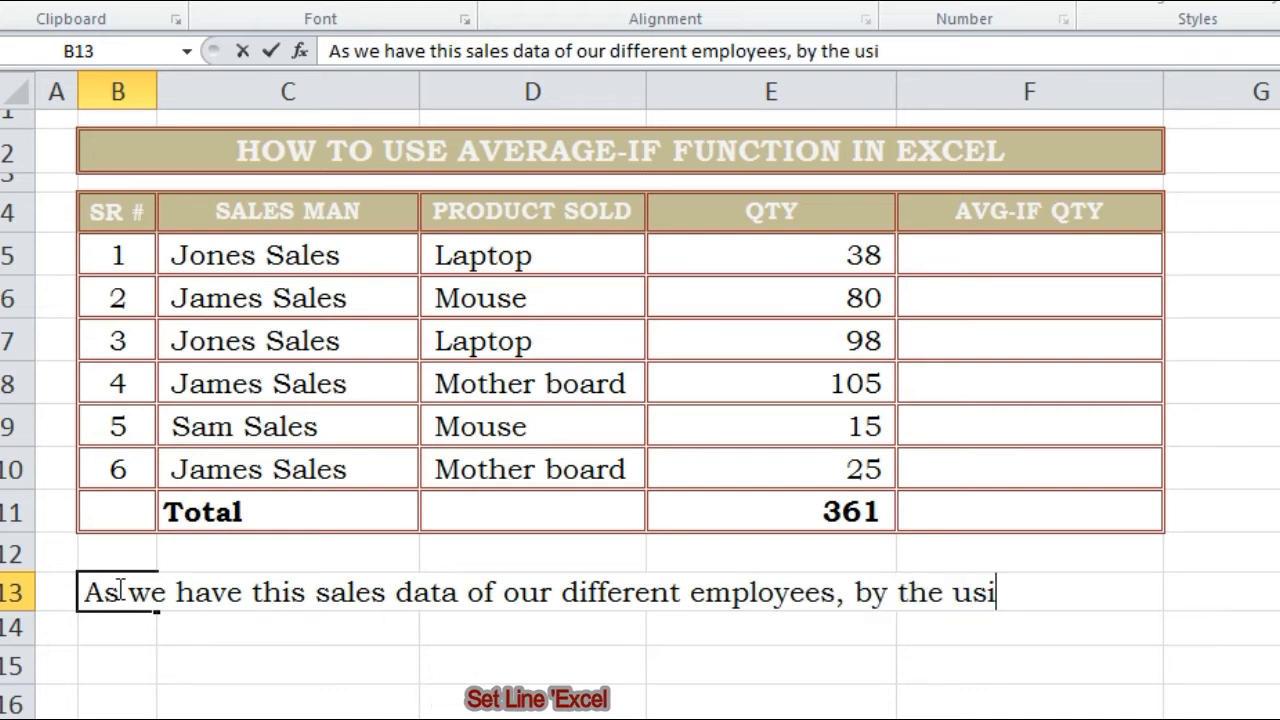
Step: Continue the note in cell B14 with "if function we can get the idea or results, that how much each employee"
key("Return")
type("if func")
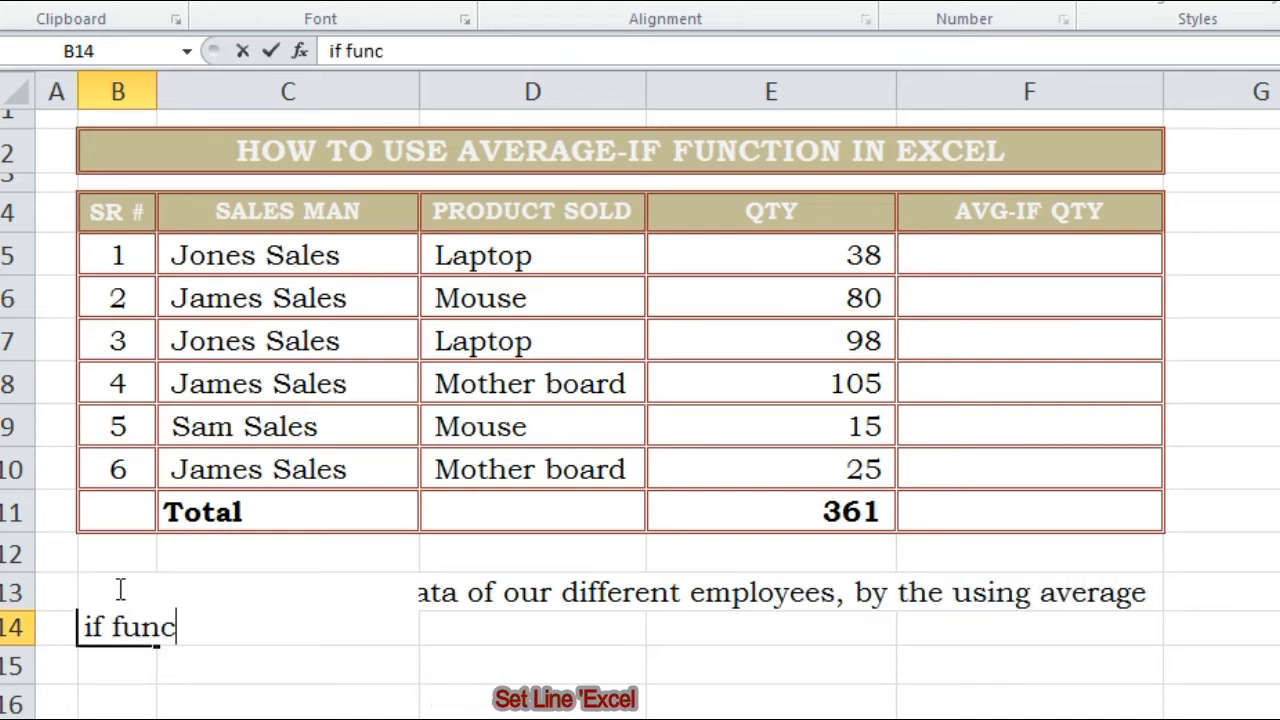
type("tion we can get the ")
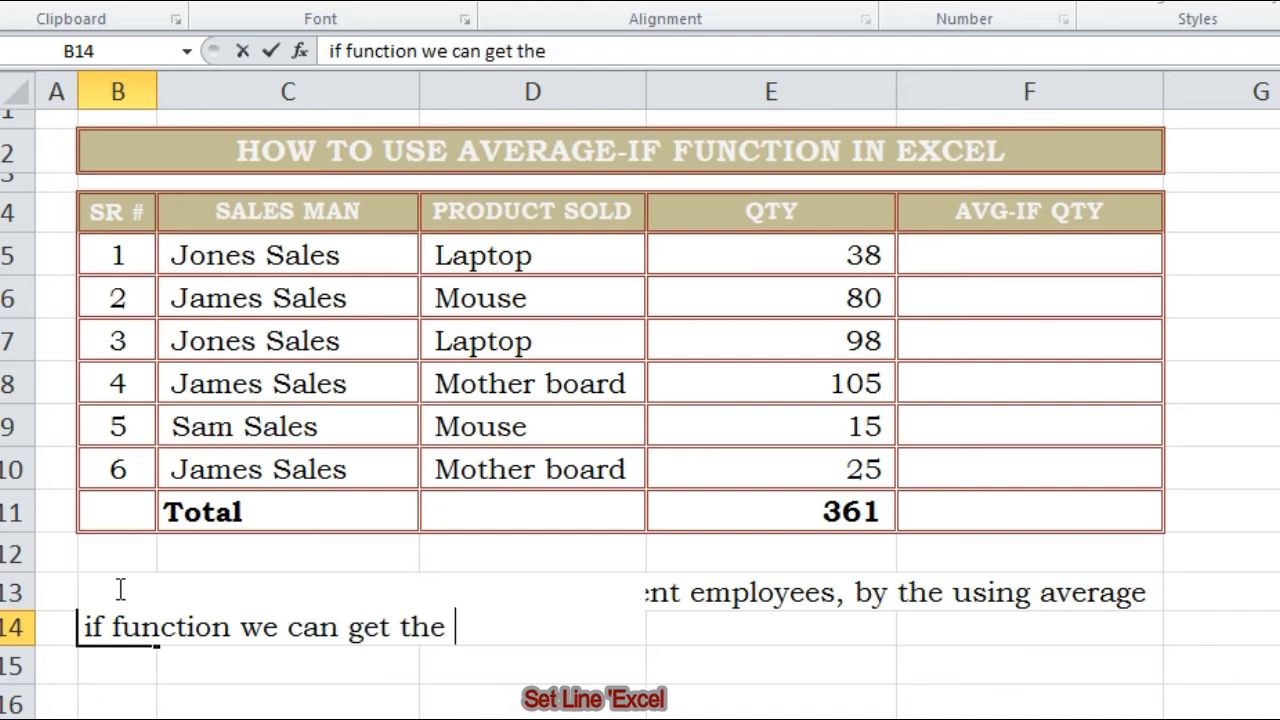
type("idea or res")
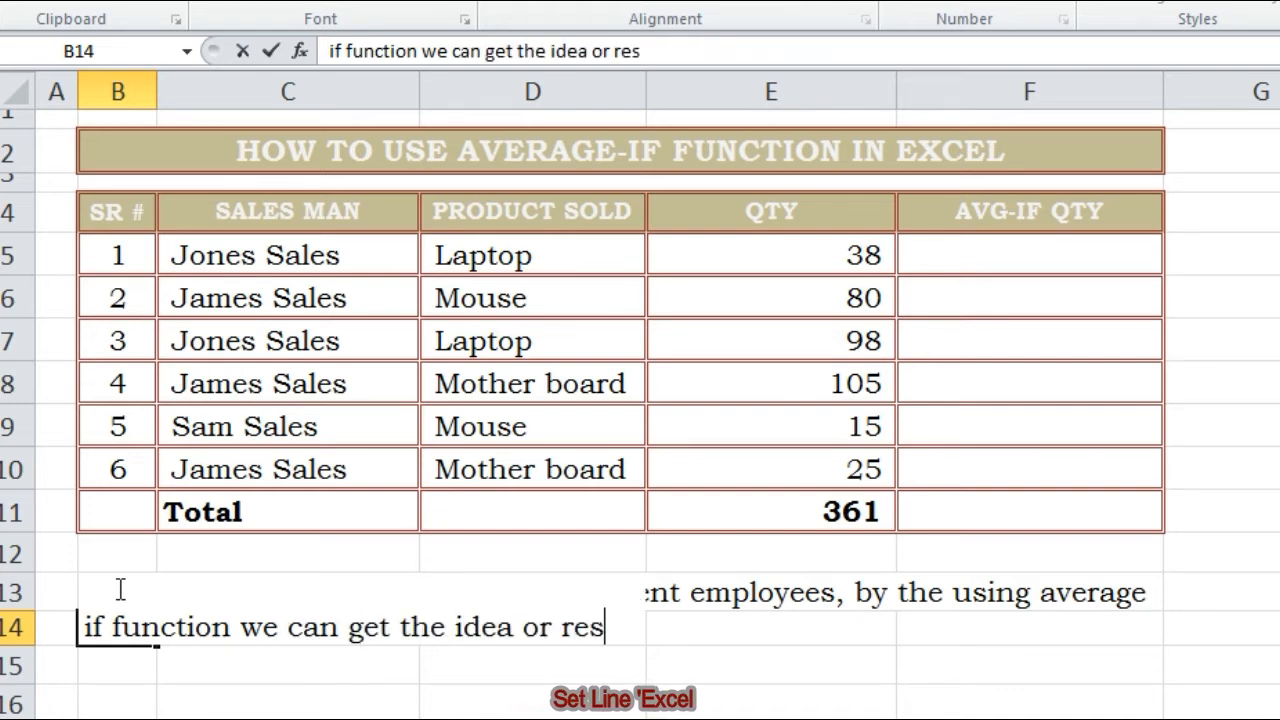
type("ults, that ")
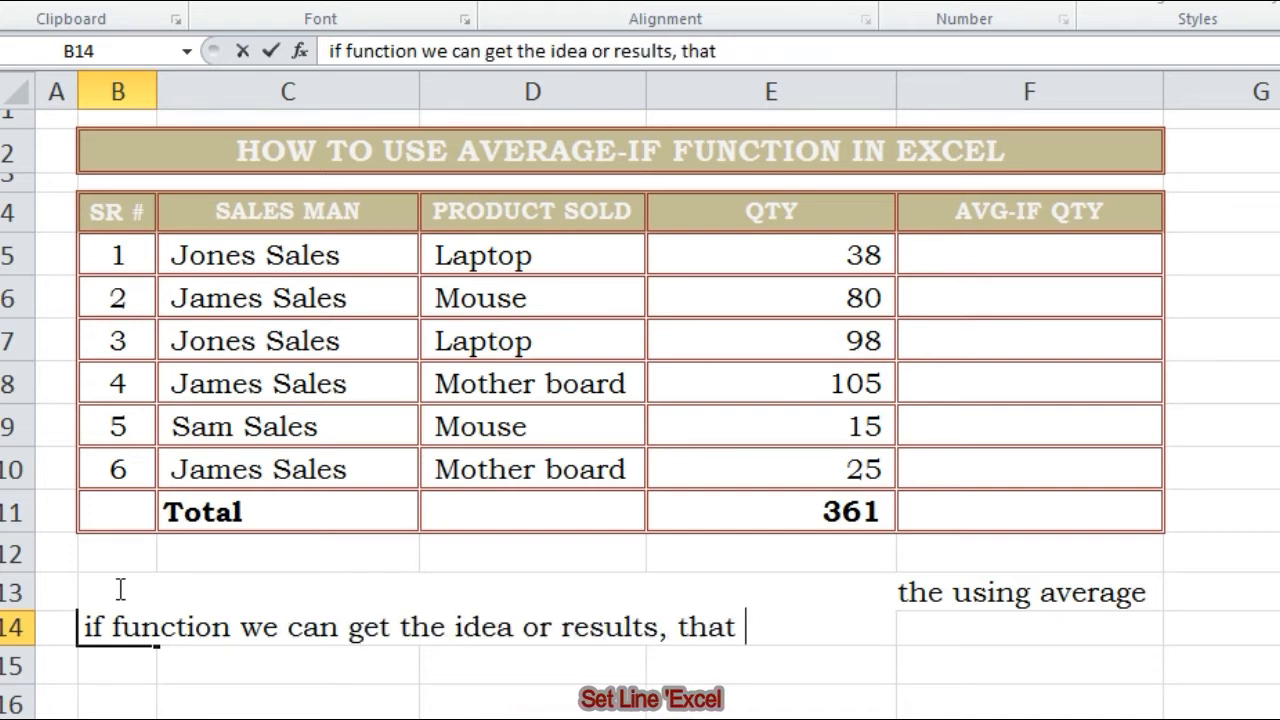
type("how much each employee")
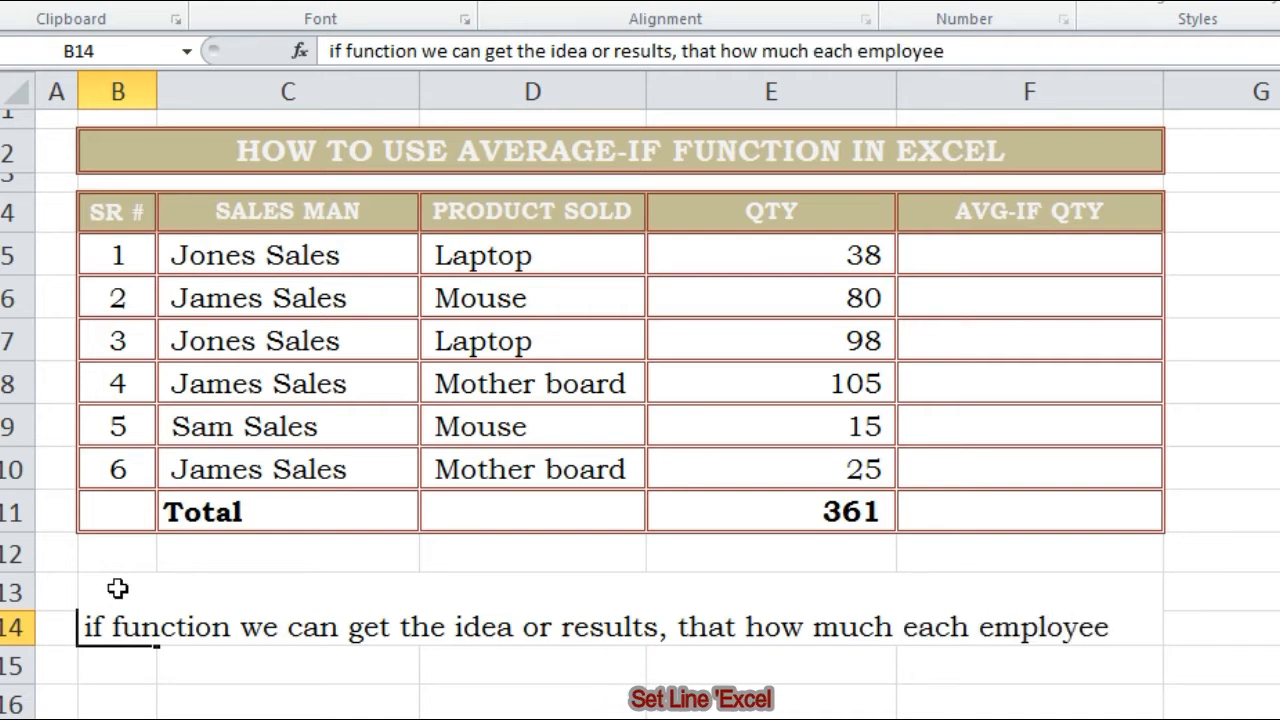
Step: Enter "has sold average quantity, and alos can get idea that which product have" in B15 and "more average sales" in B16
key("Return")
type("has s")
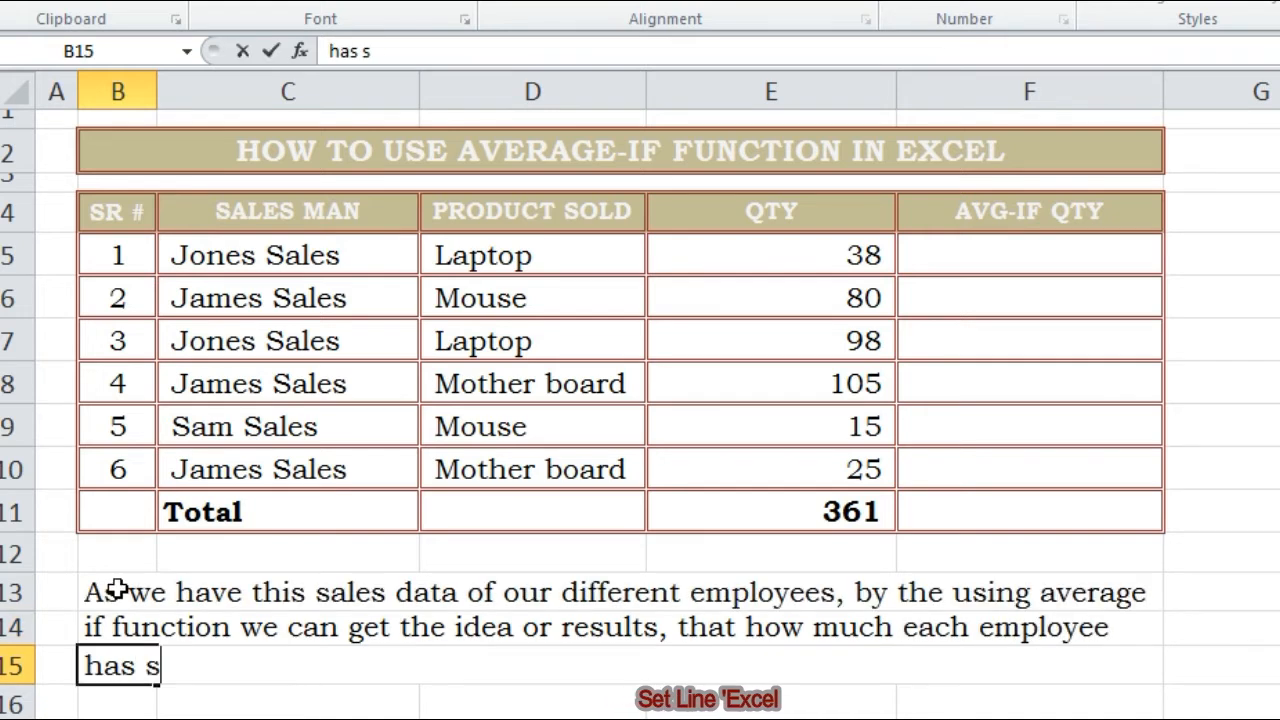
type("old average quantity.")
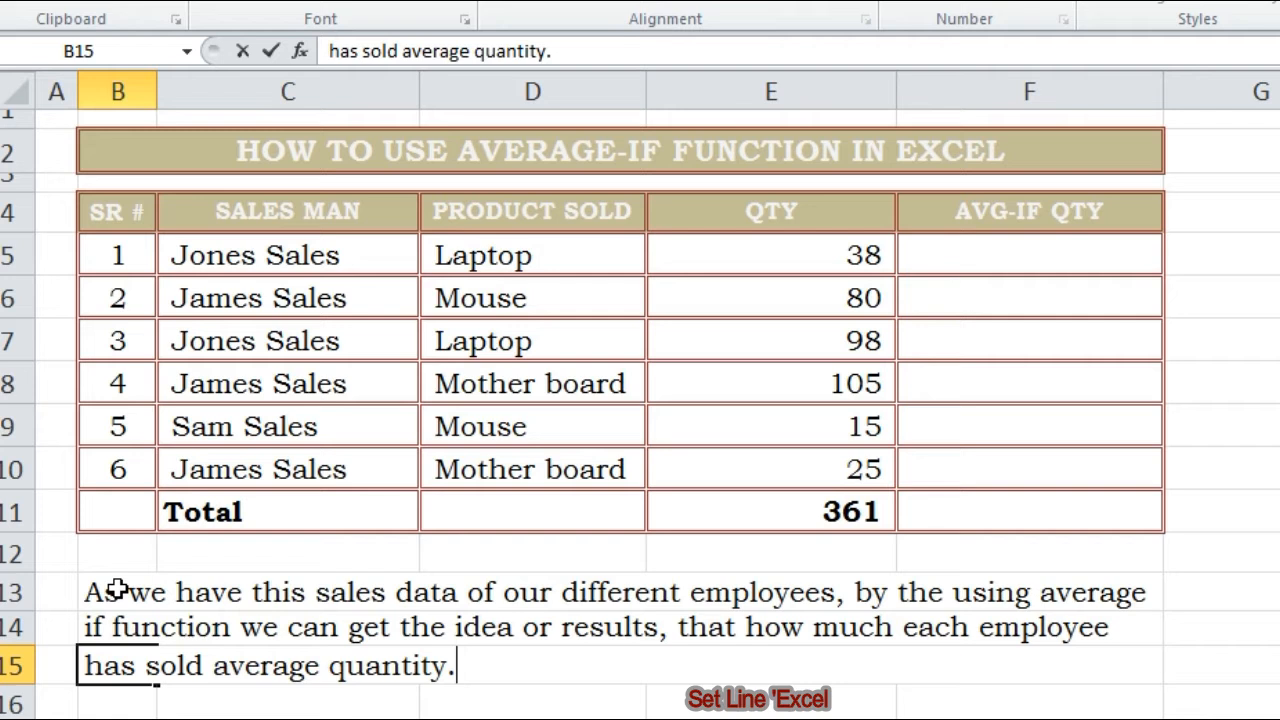
key("BackSpace")
type(", and a")
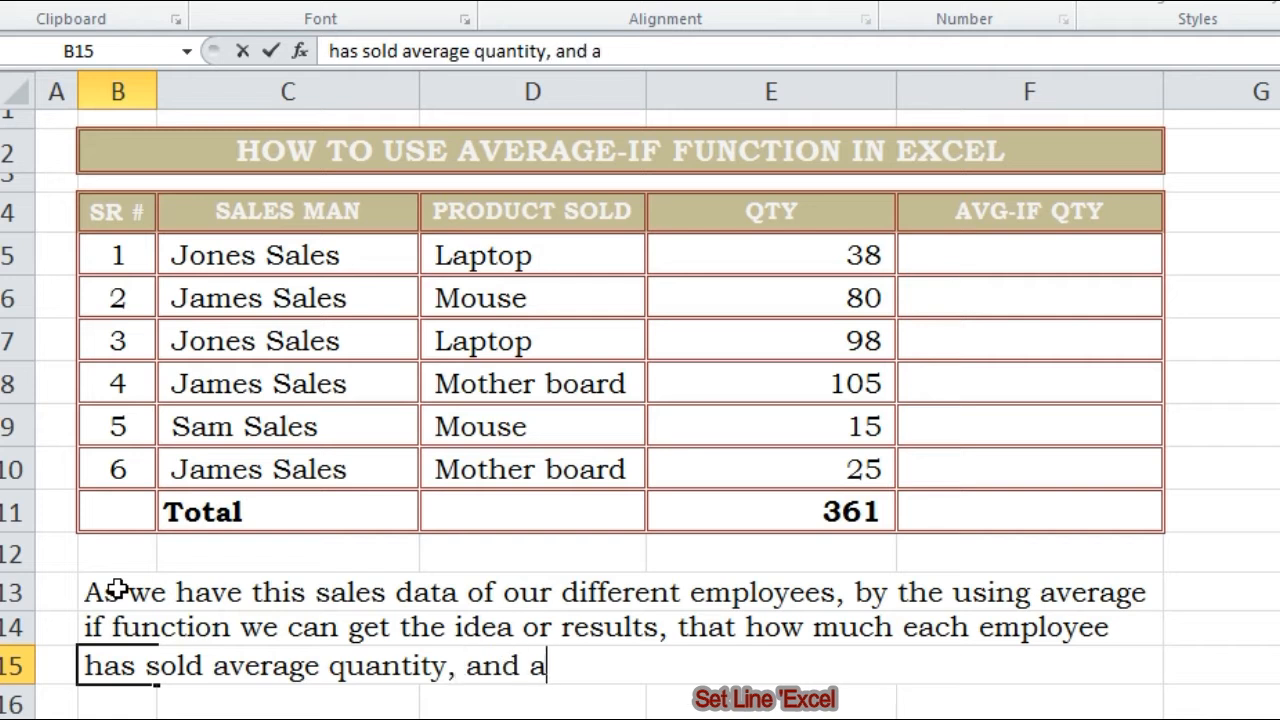
type("los can get idea tha")
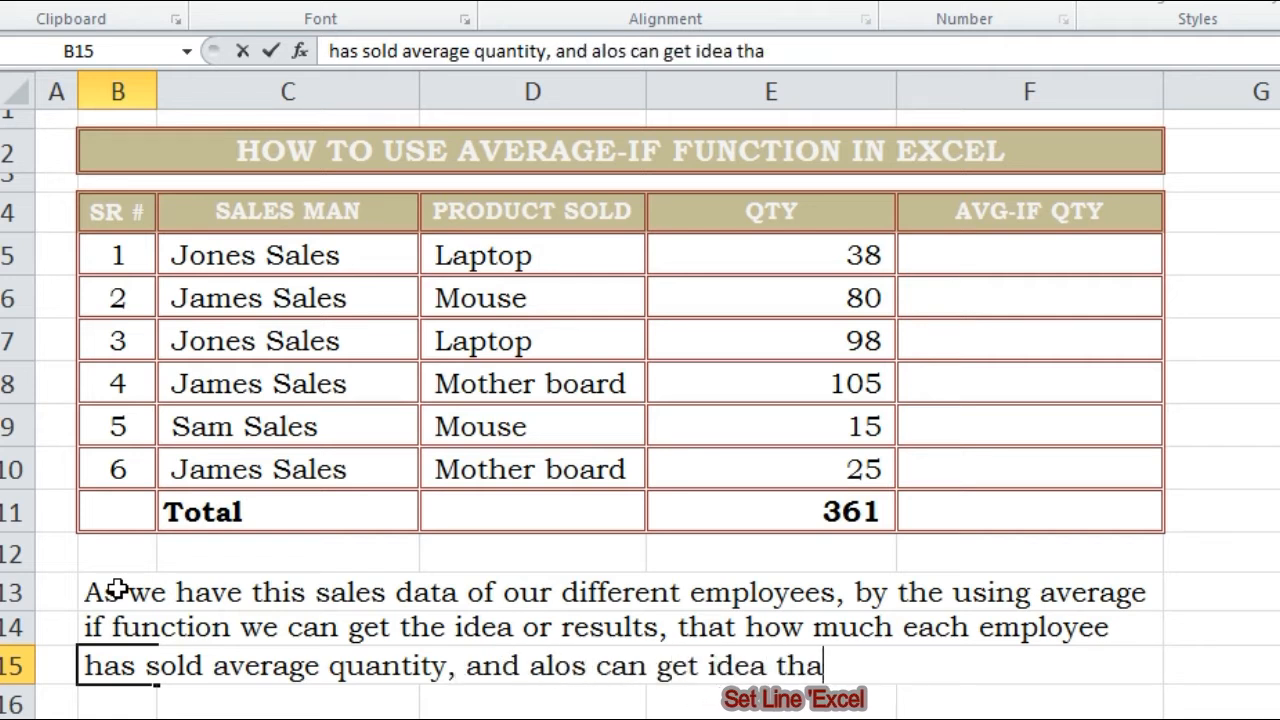
type("t which product have")
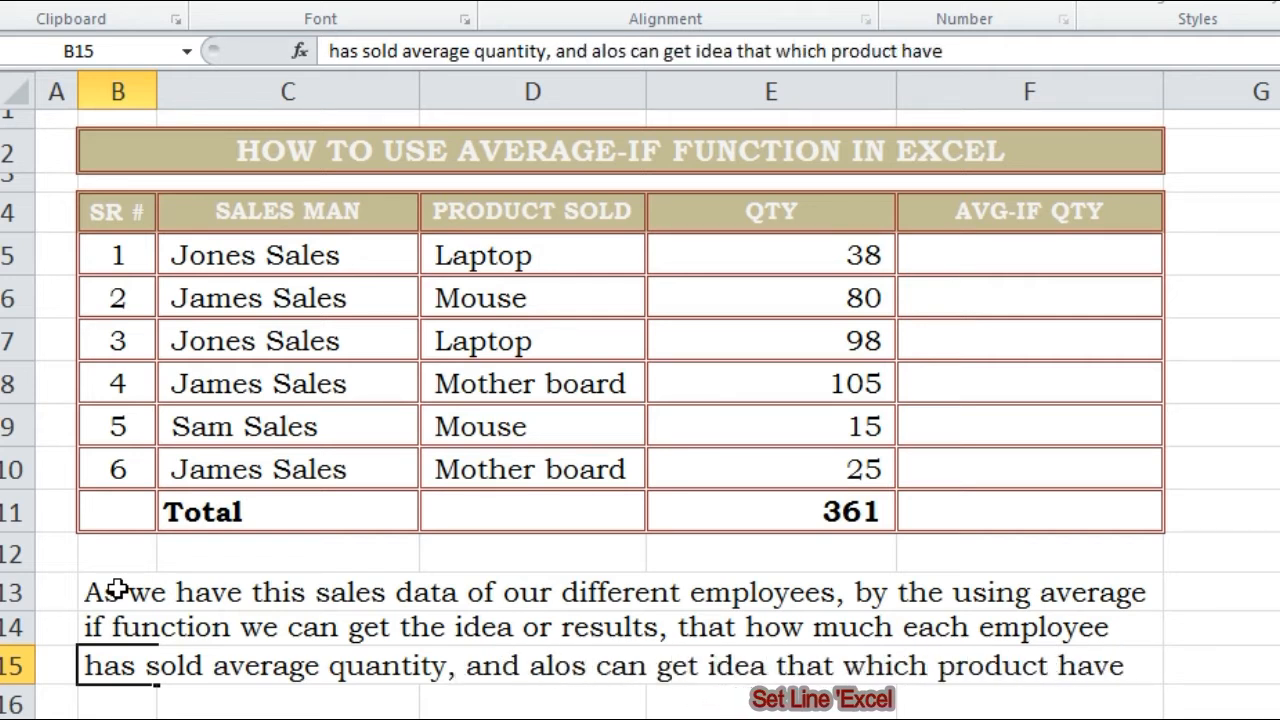
key("Return")
type("more average sales")
key("Return")
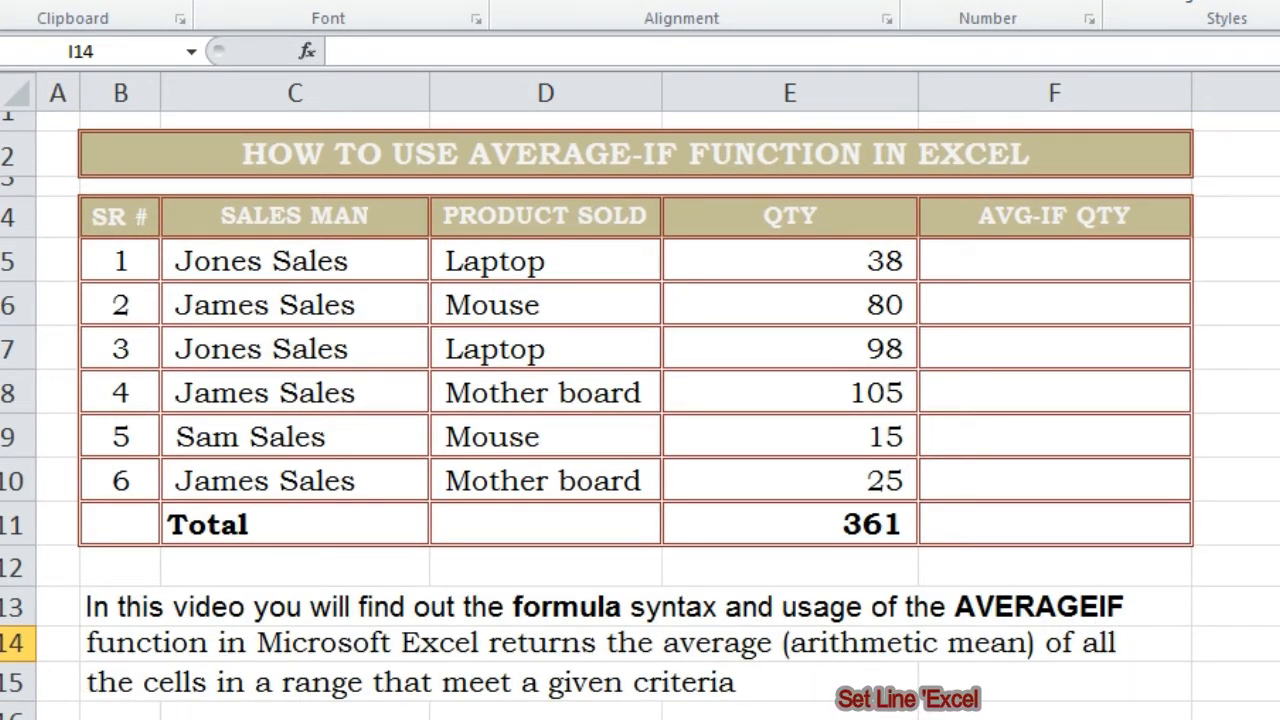
Step: Enter the note "Now lets start that how this function works." in cell B13 below the table
left_click(751, 689)
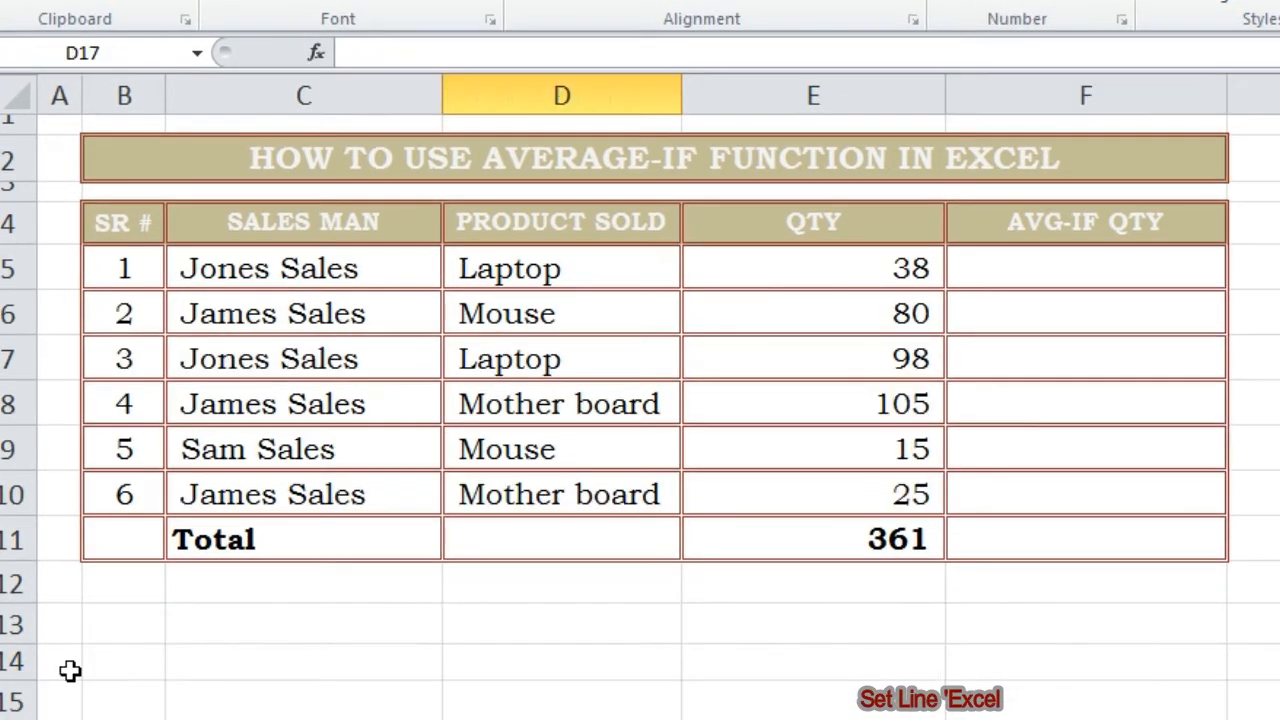
left_click(134, 625)
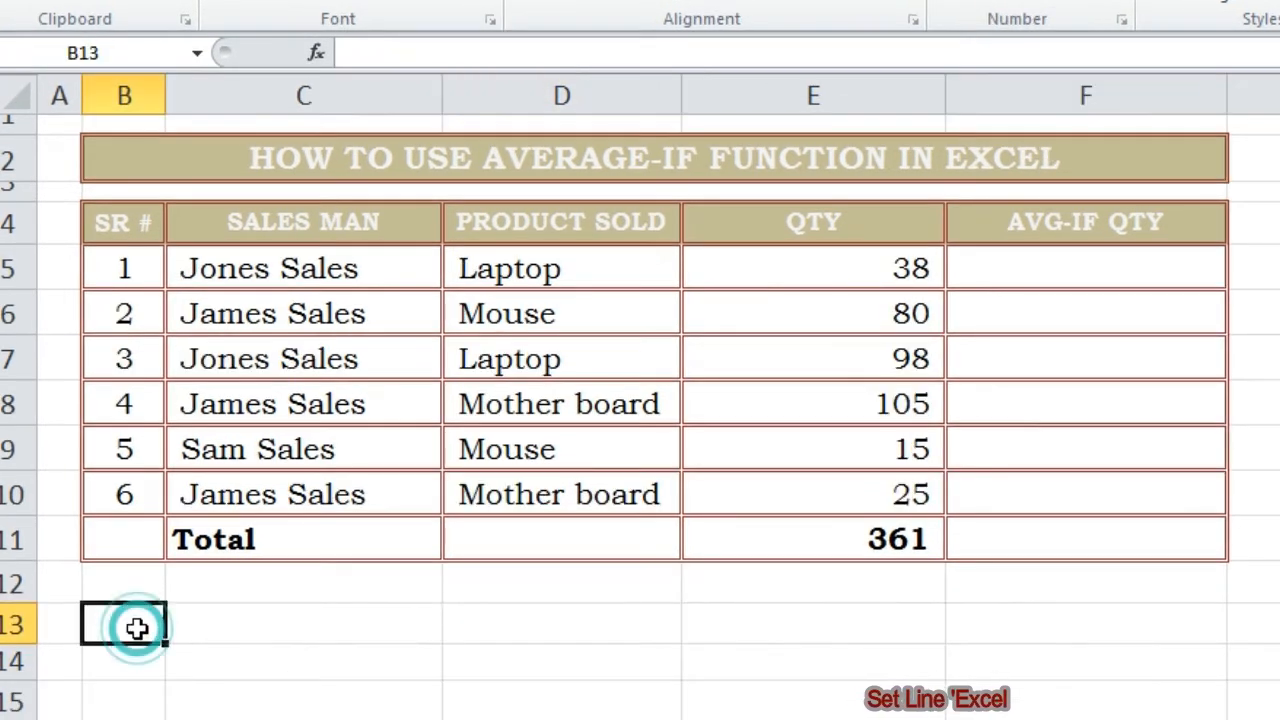
type("Now lets start t")
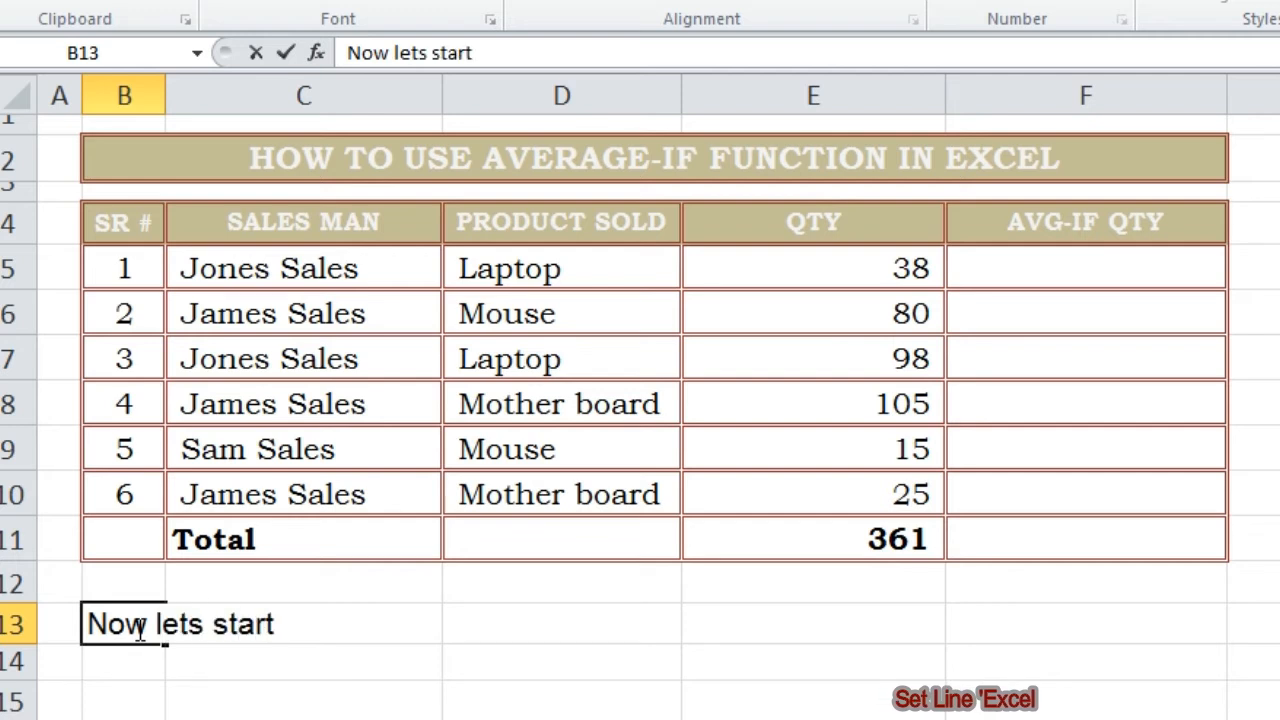
type(" that how this")
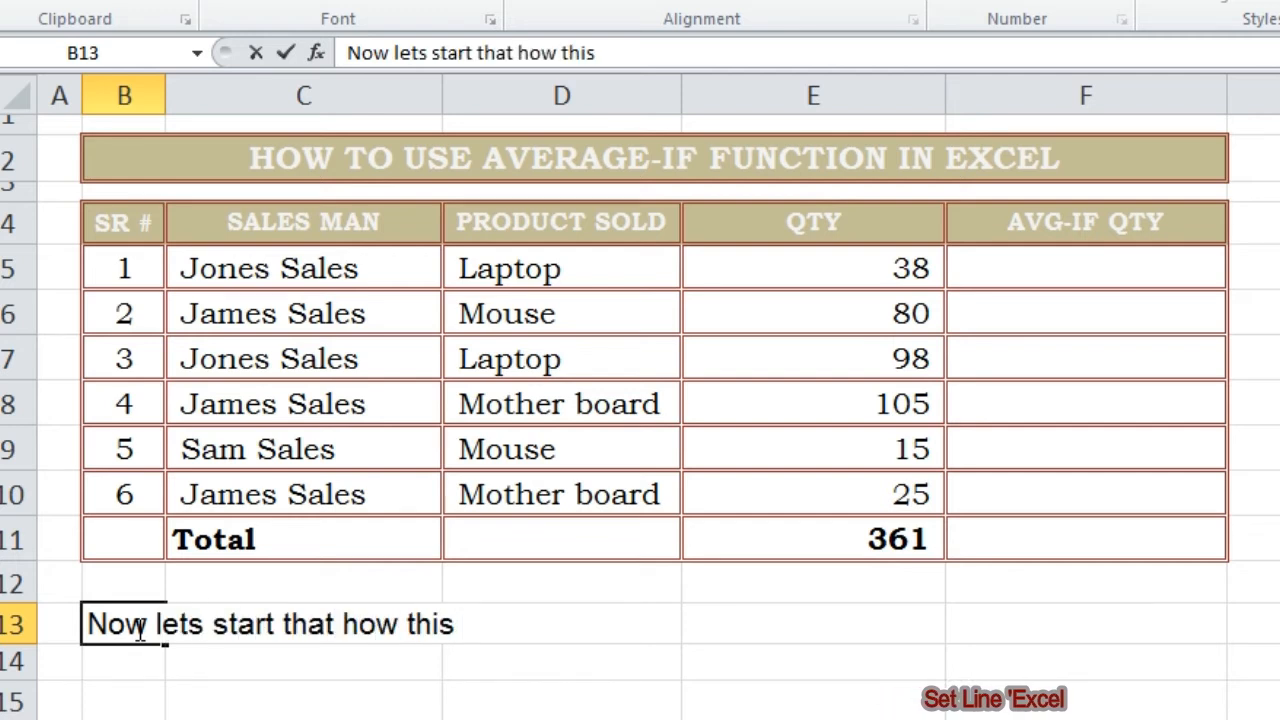
type(" function works.")
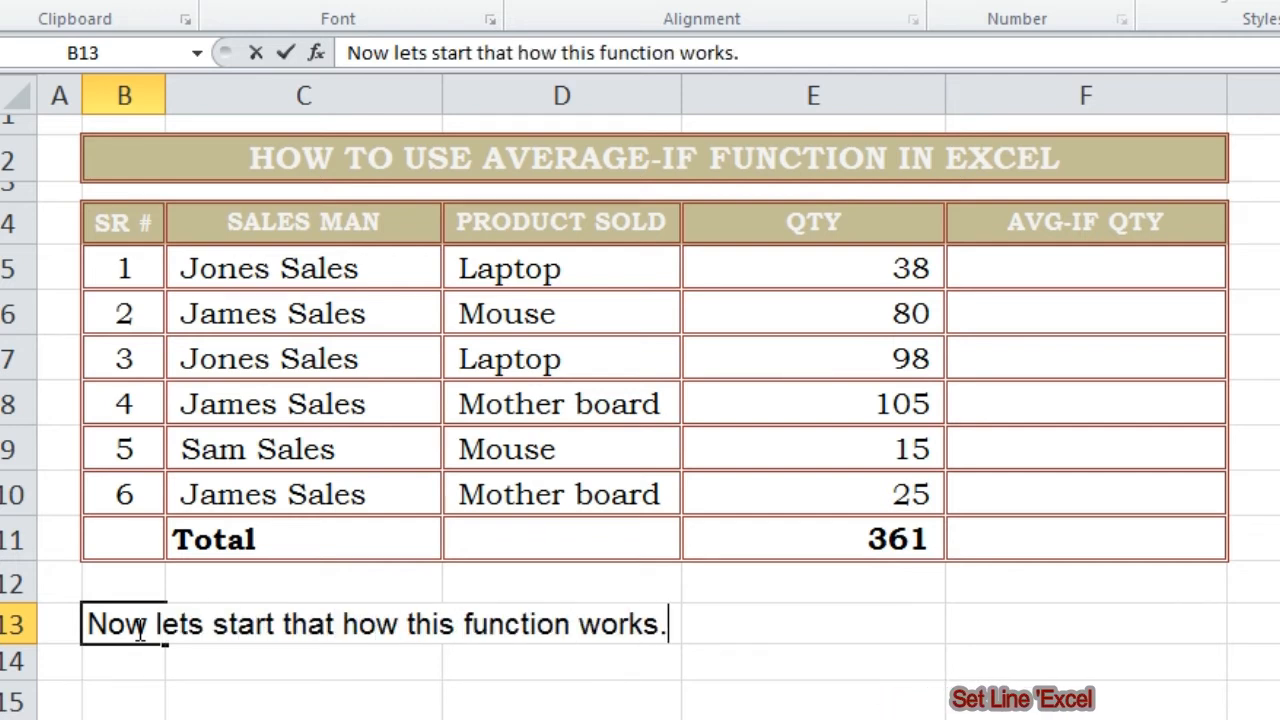
key("Return")
left_click(174, 703)
left_click(1060, 624)
Step: Enter the formula =AVERAGEIF(D5:D10,D6,E5:E10) in F5 to average the quantities sold for the product Mouse
left_click(1107, 271)
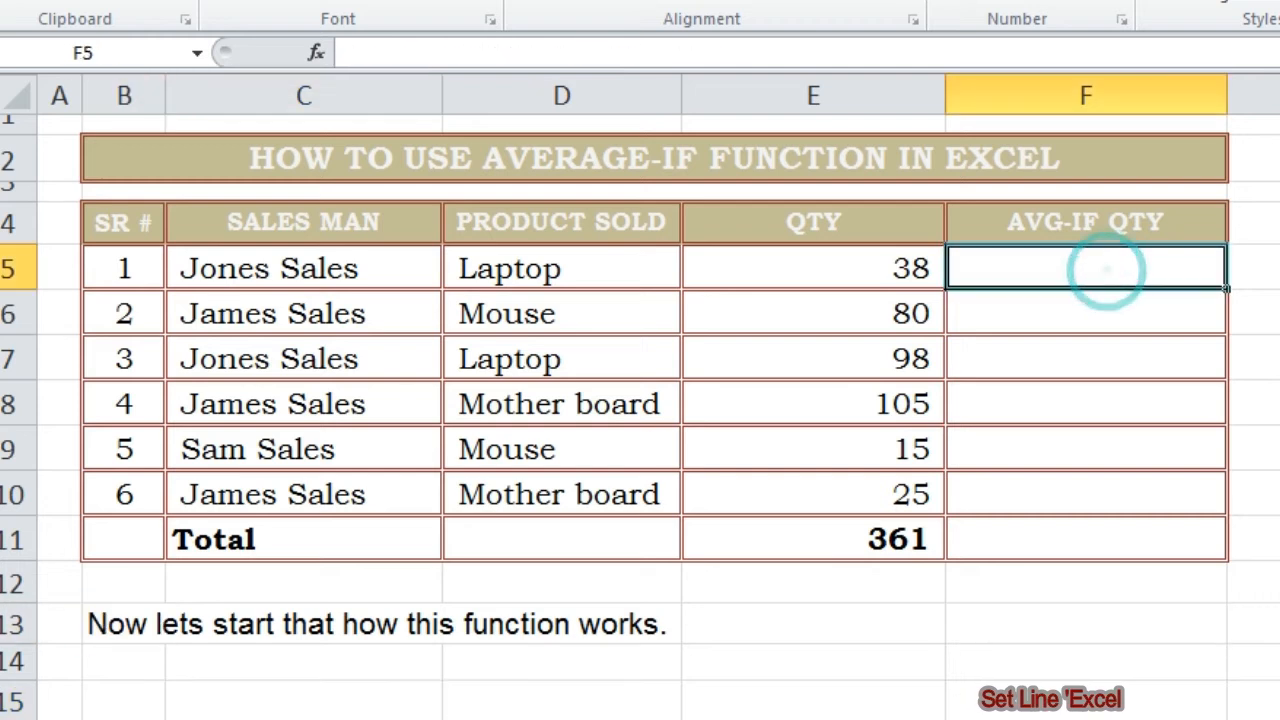
type("=")
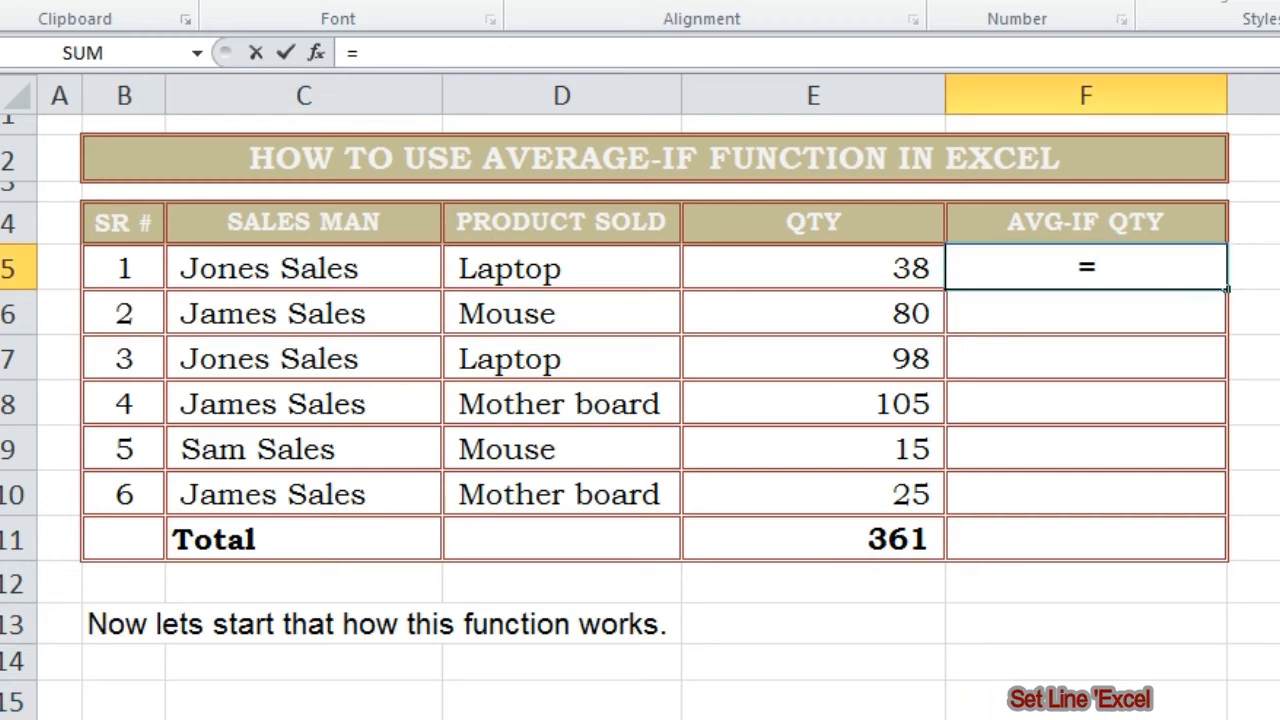
type("average")
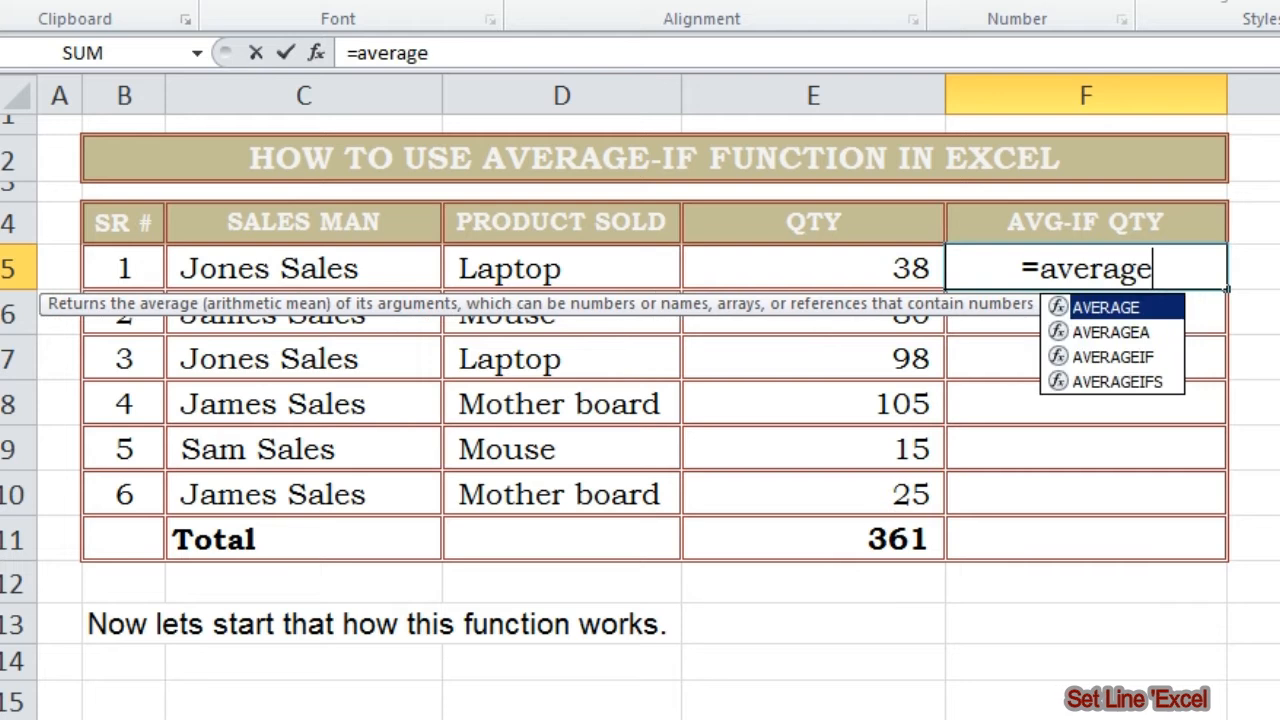
type("i")
key("Tab")
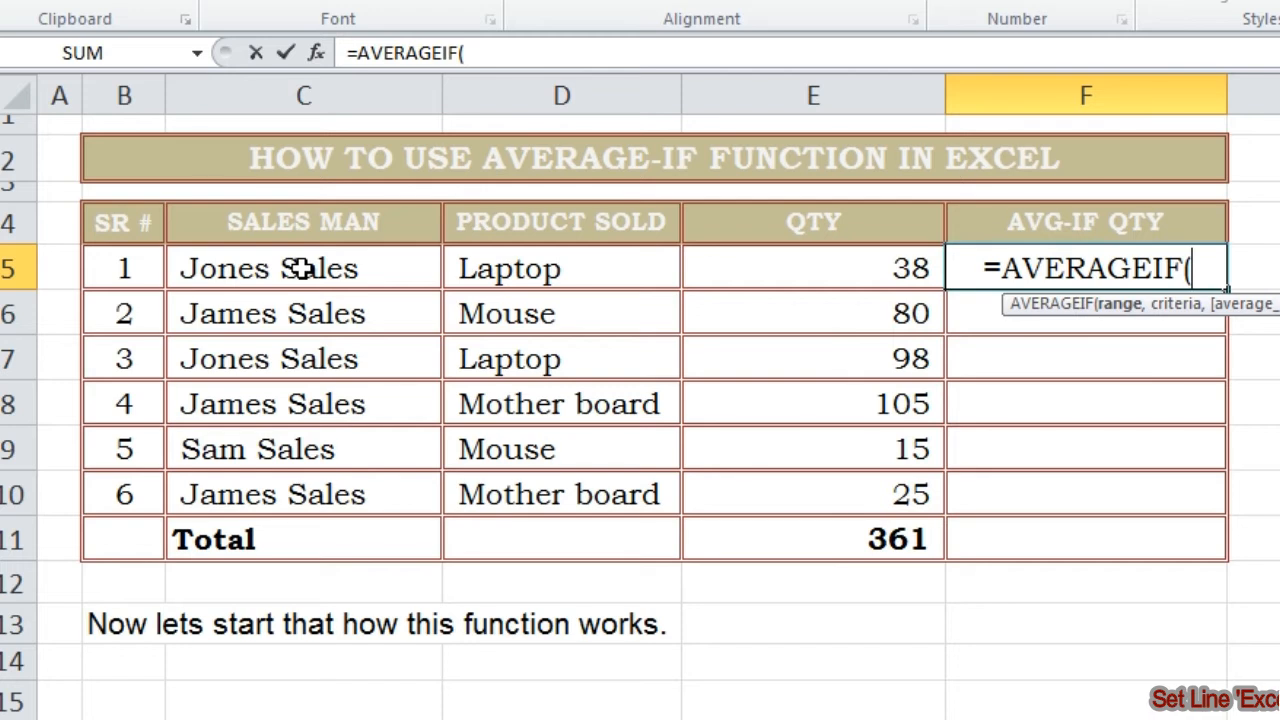
left_click_drag(475, 268, 620, 494)
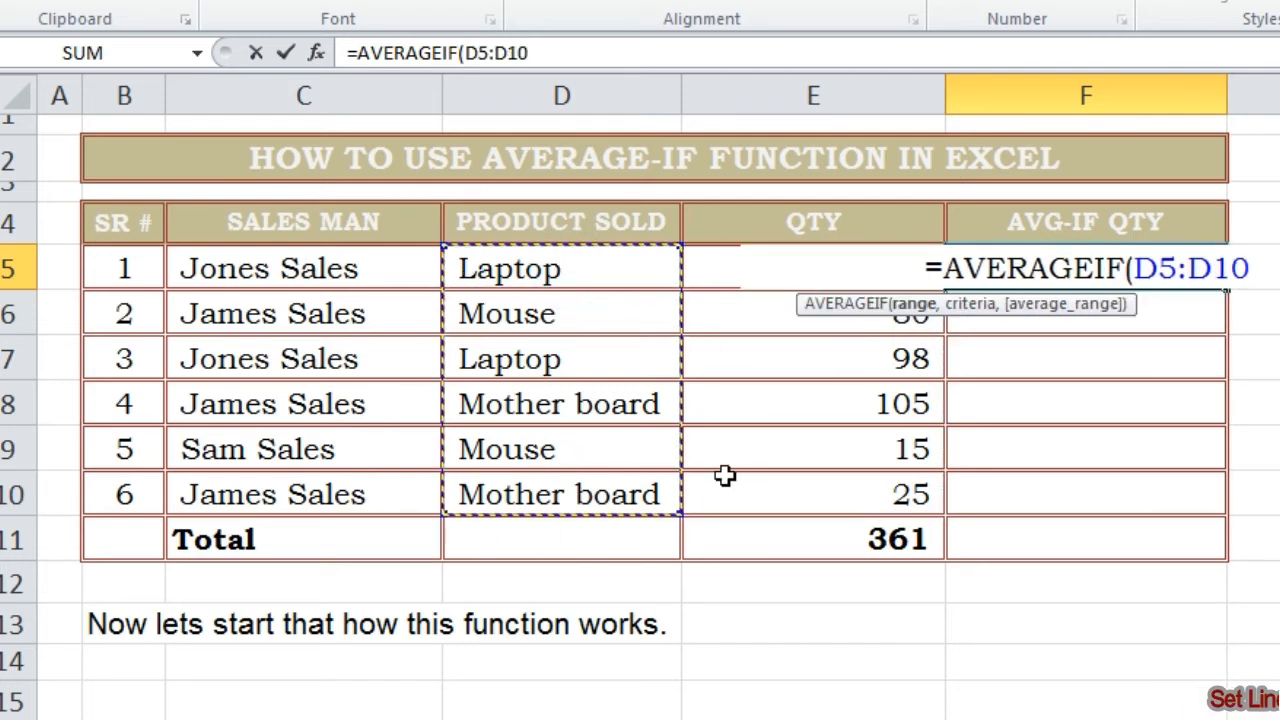
type(",")
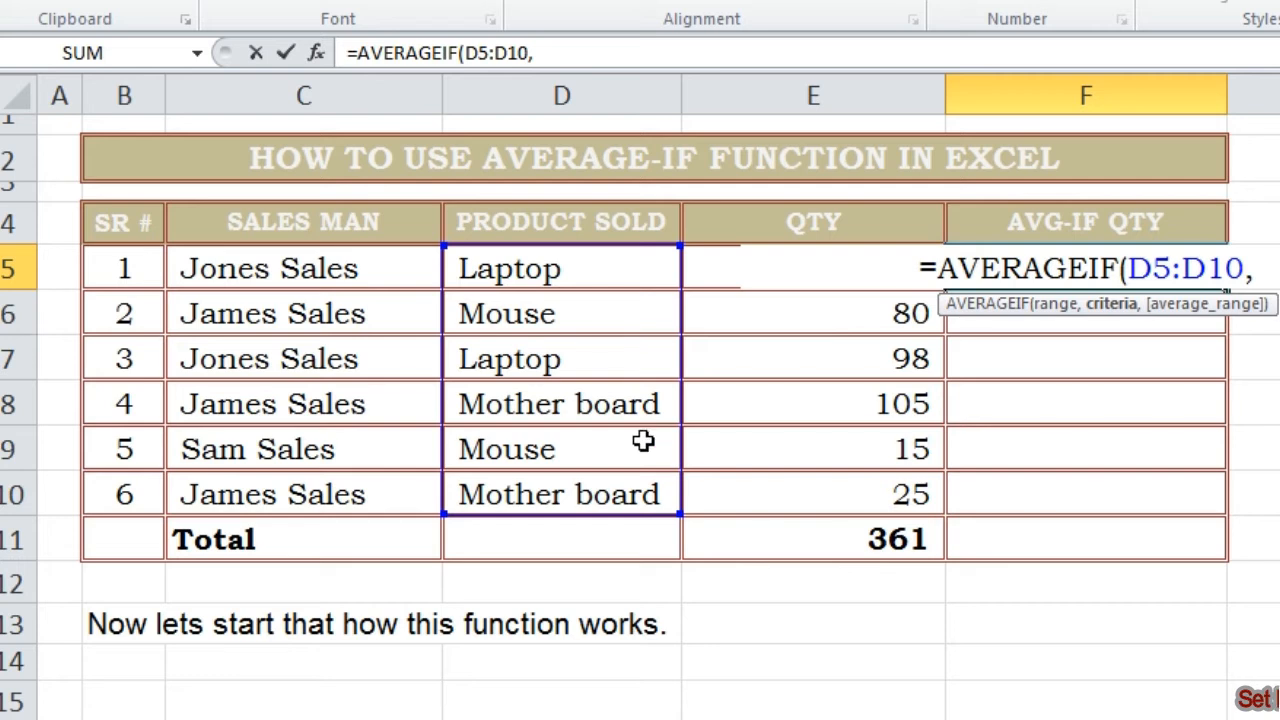
left_click(545, 316)
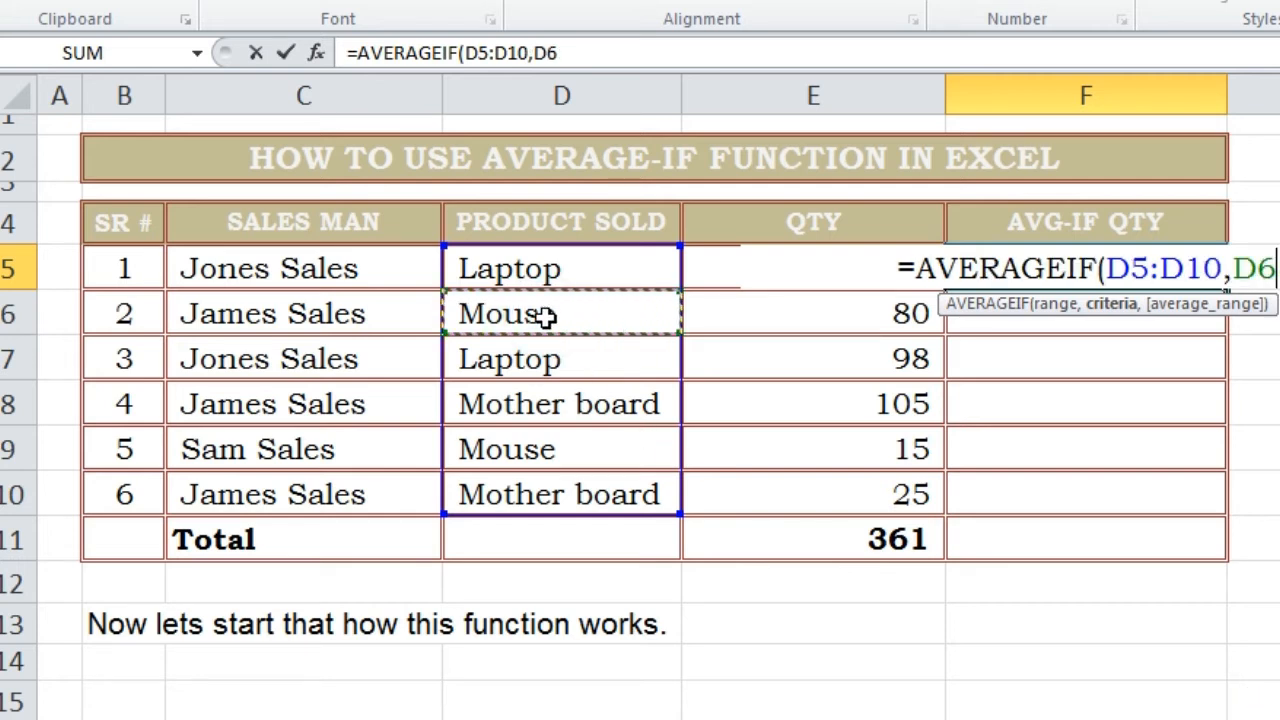
type(",")
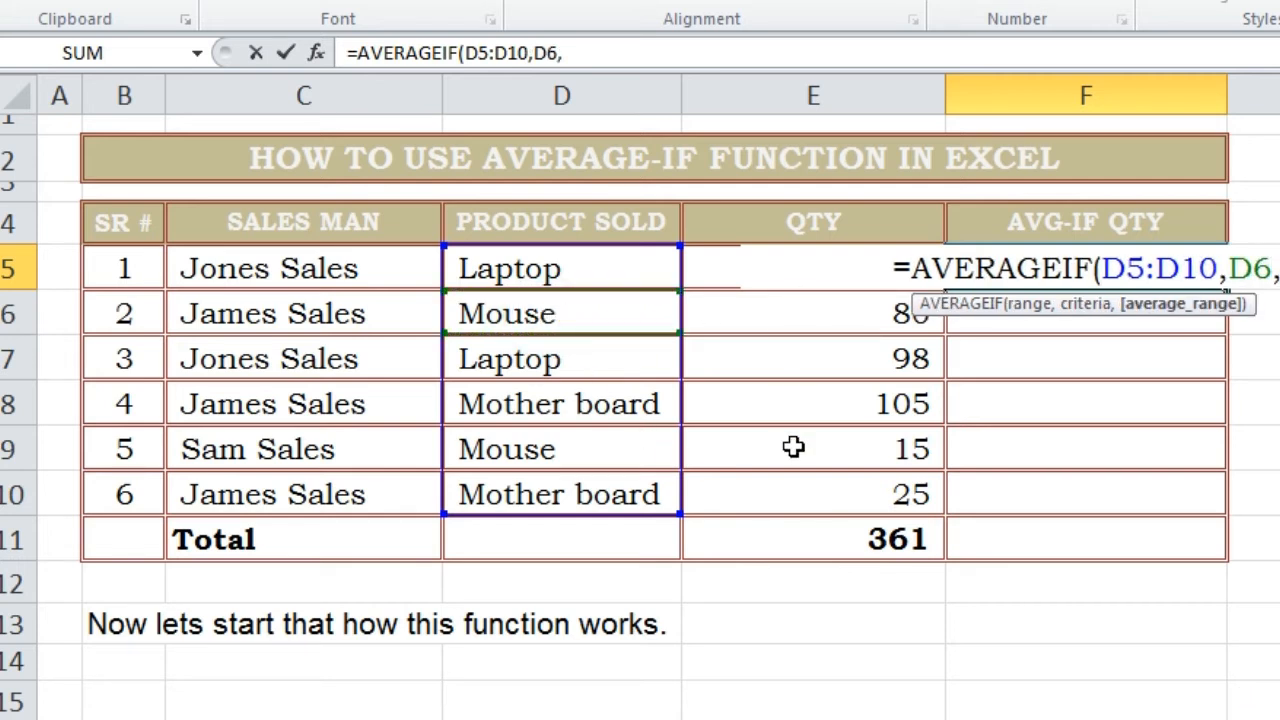
left_click_drag(714, 256, 764, 477)
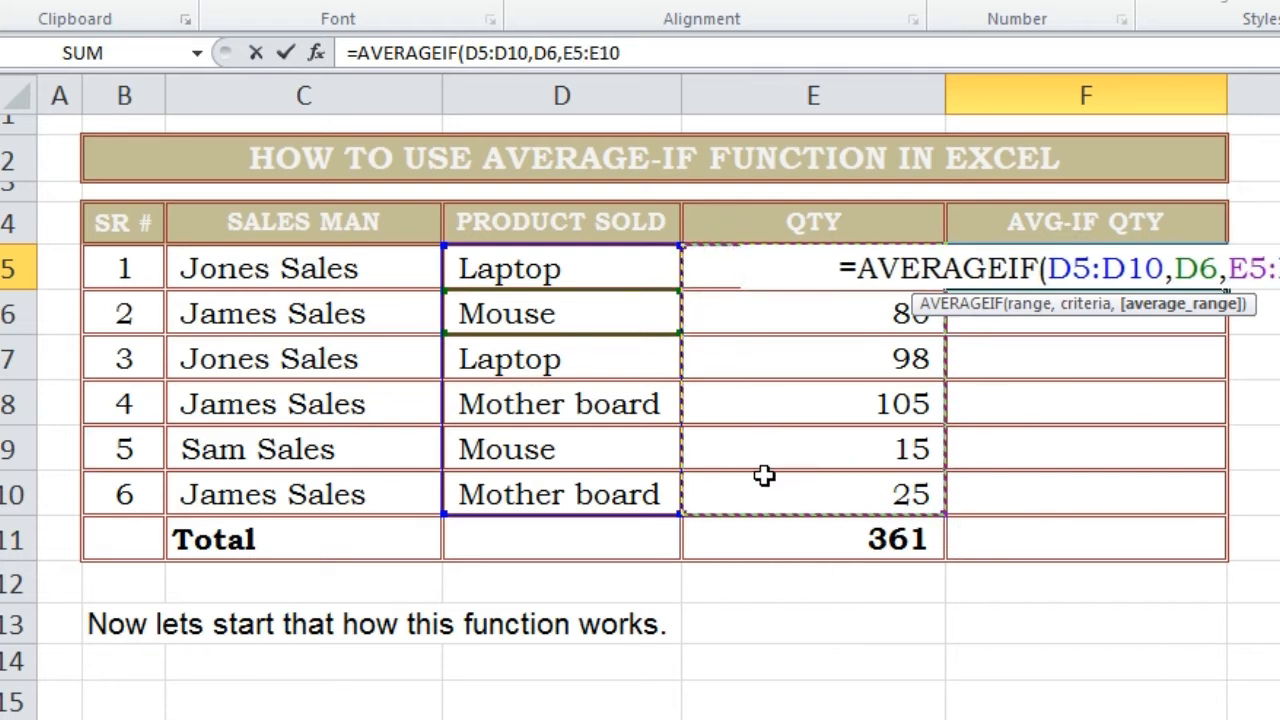
type(")")
key("Return")
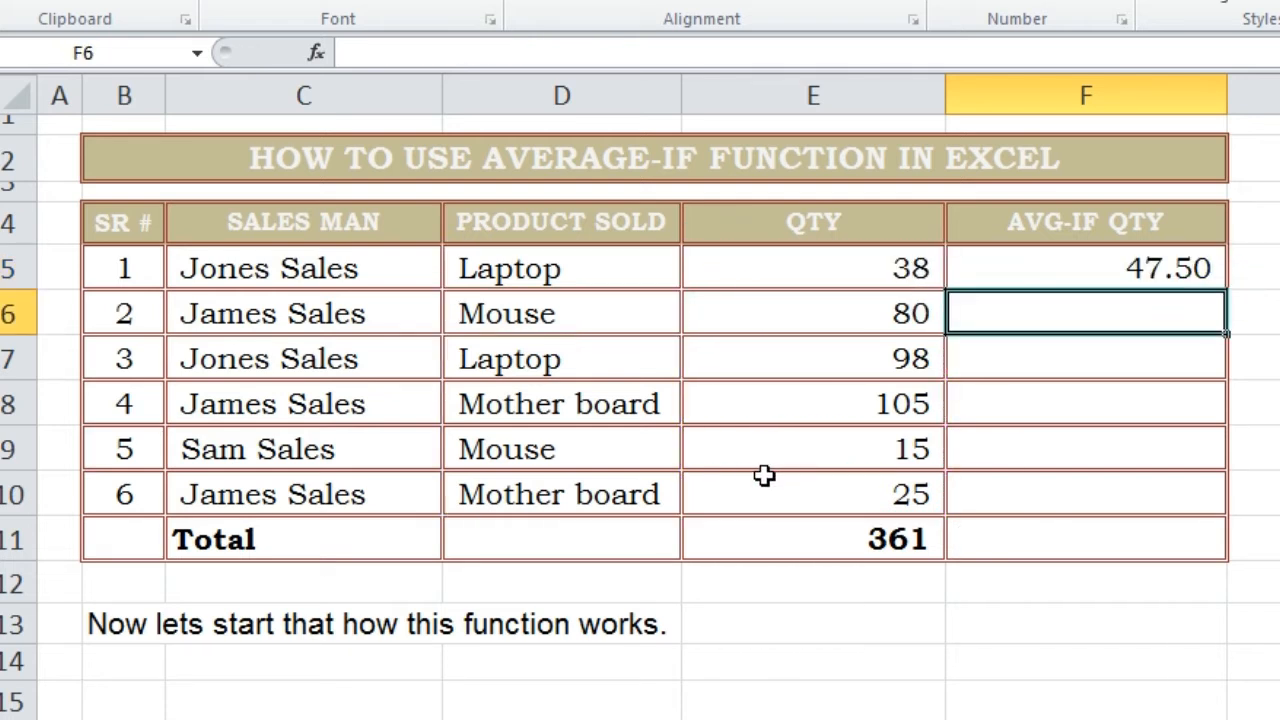
Step: Make the ranges D5:D10 and E5:E10 absolute in the AVERAGEIF formula in F5
left_click(1168, 276)
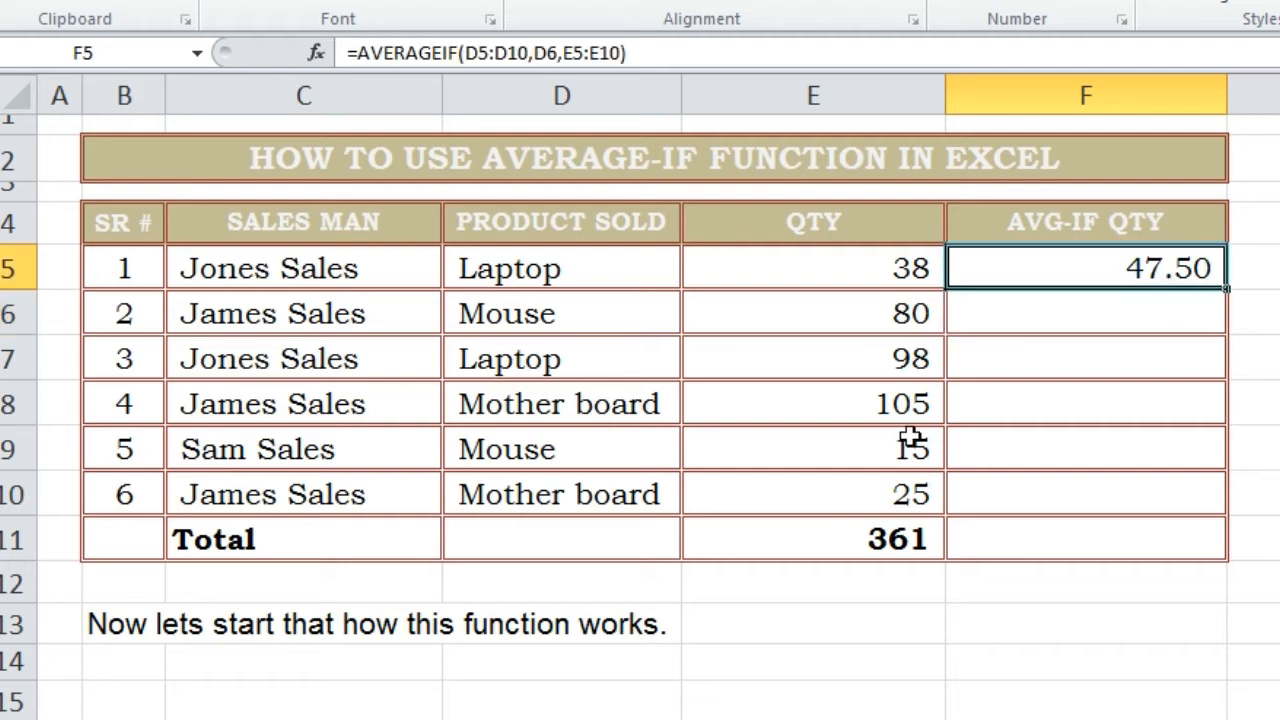
double_click(532, 54)
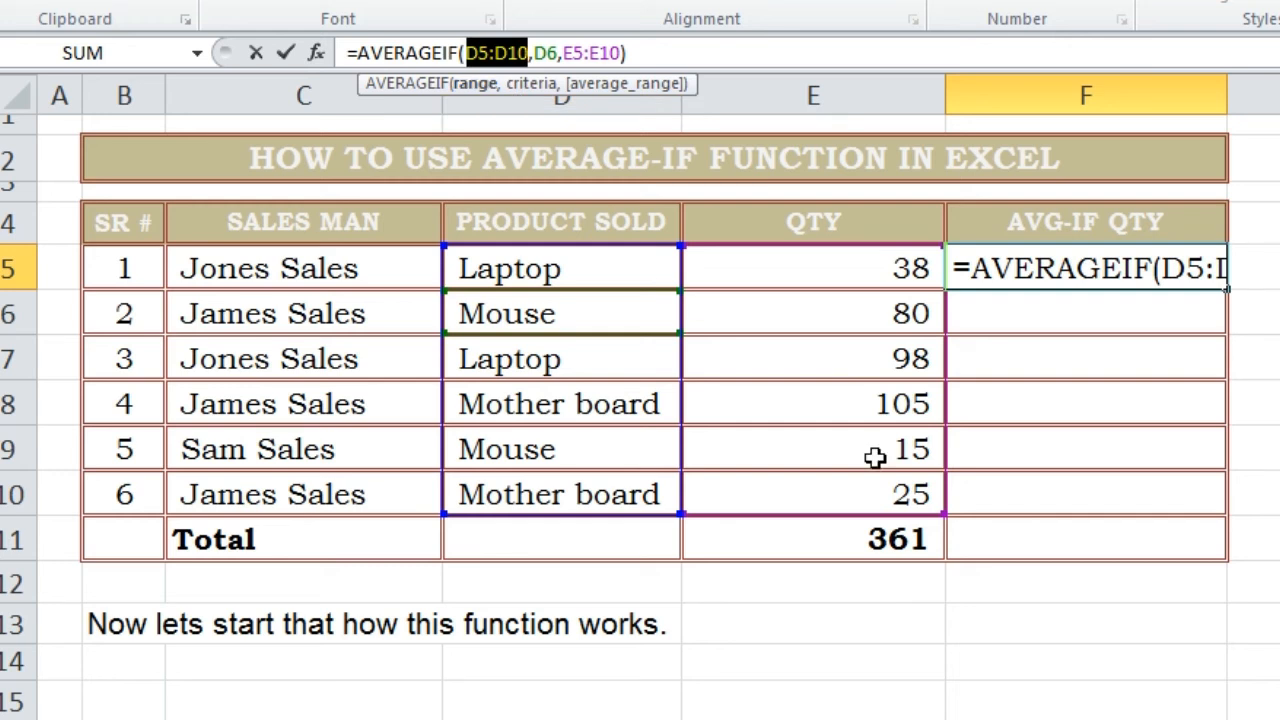
key("F4")
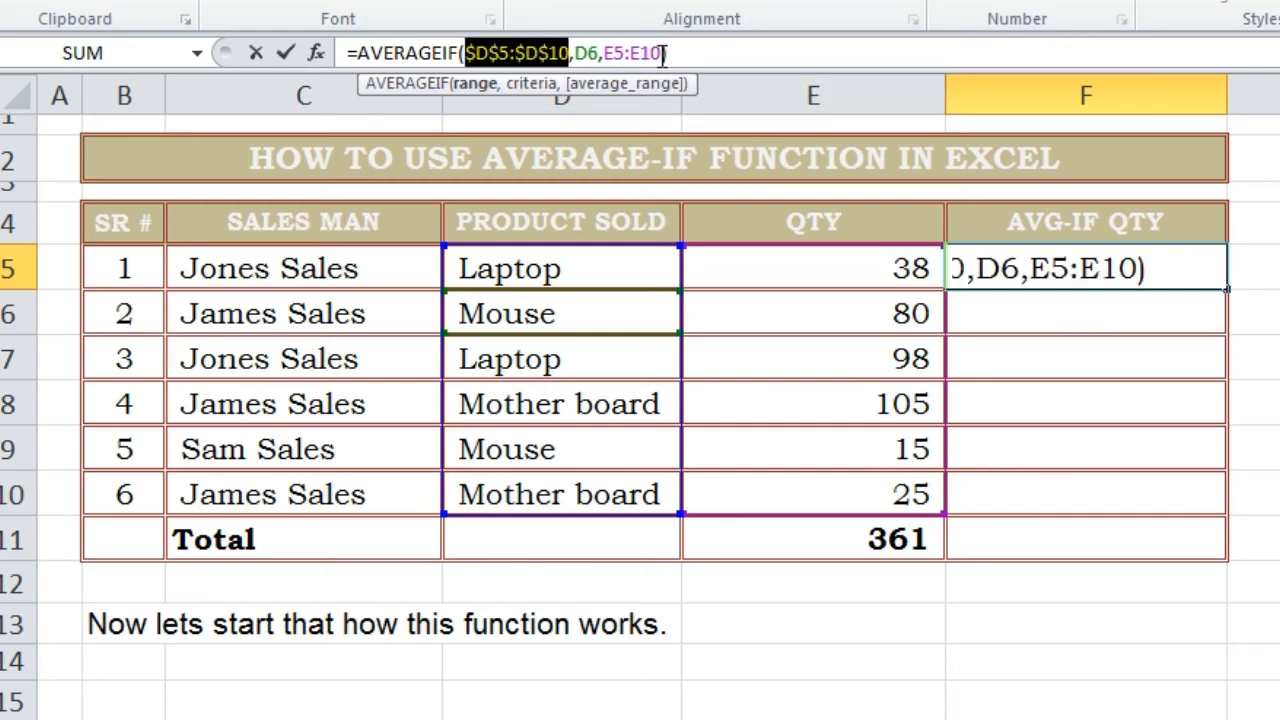
left_click_drag(663, 50, 641, 50)
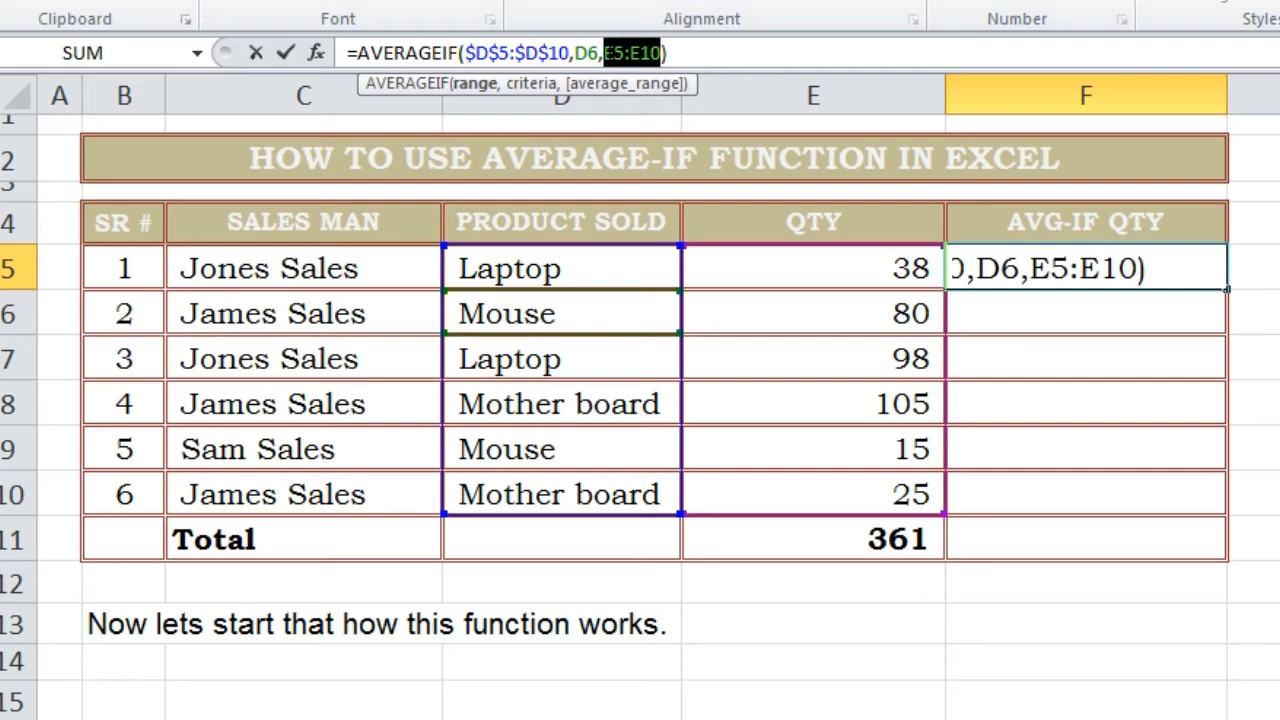
key("F4")
key("Return")
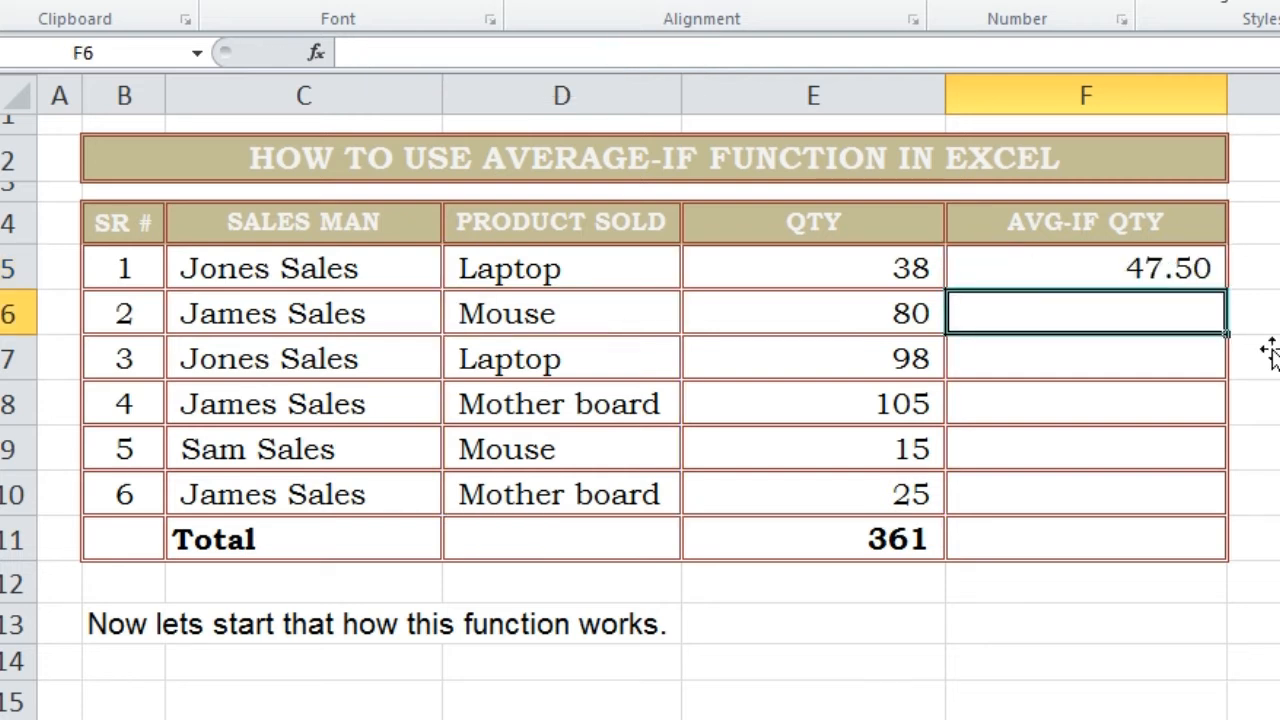
Step: Enter "No you can see the average sale of Mouse is 47.5, manyally we can check our result" and "is correct or not." in B13:B14
left_click(1180, 268)
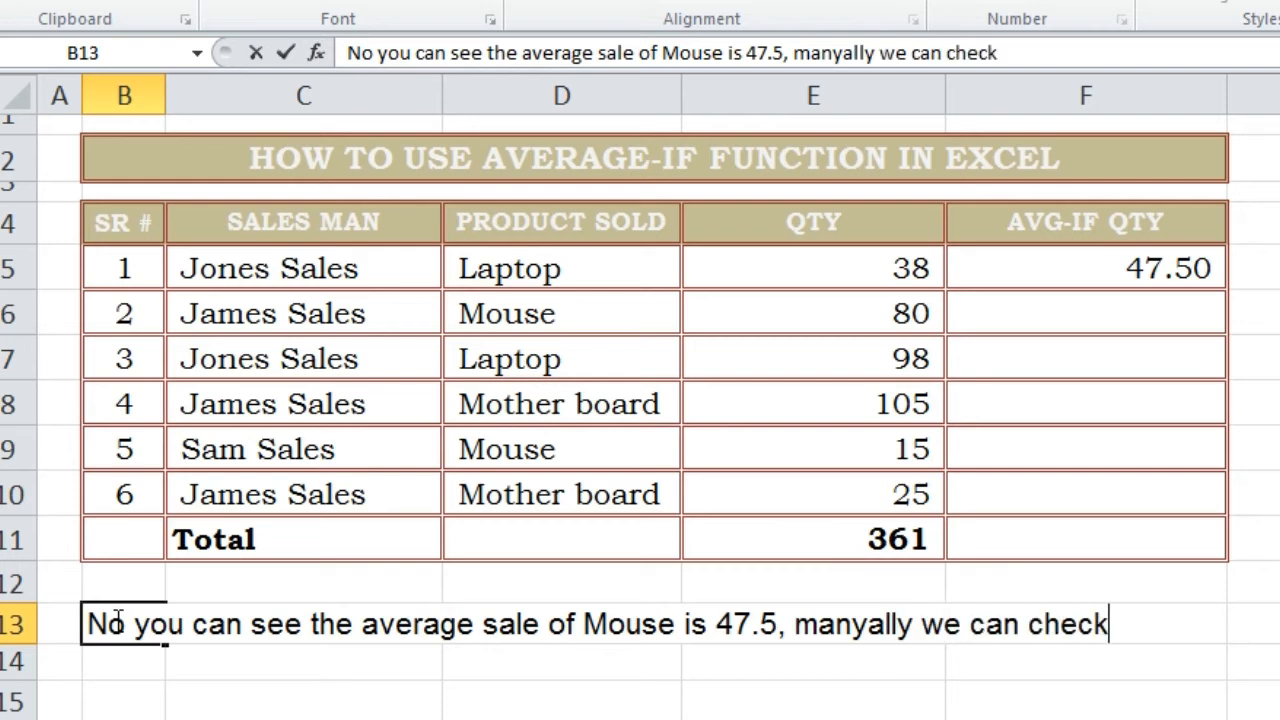
key("Return")
type("s ")
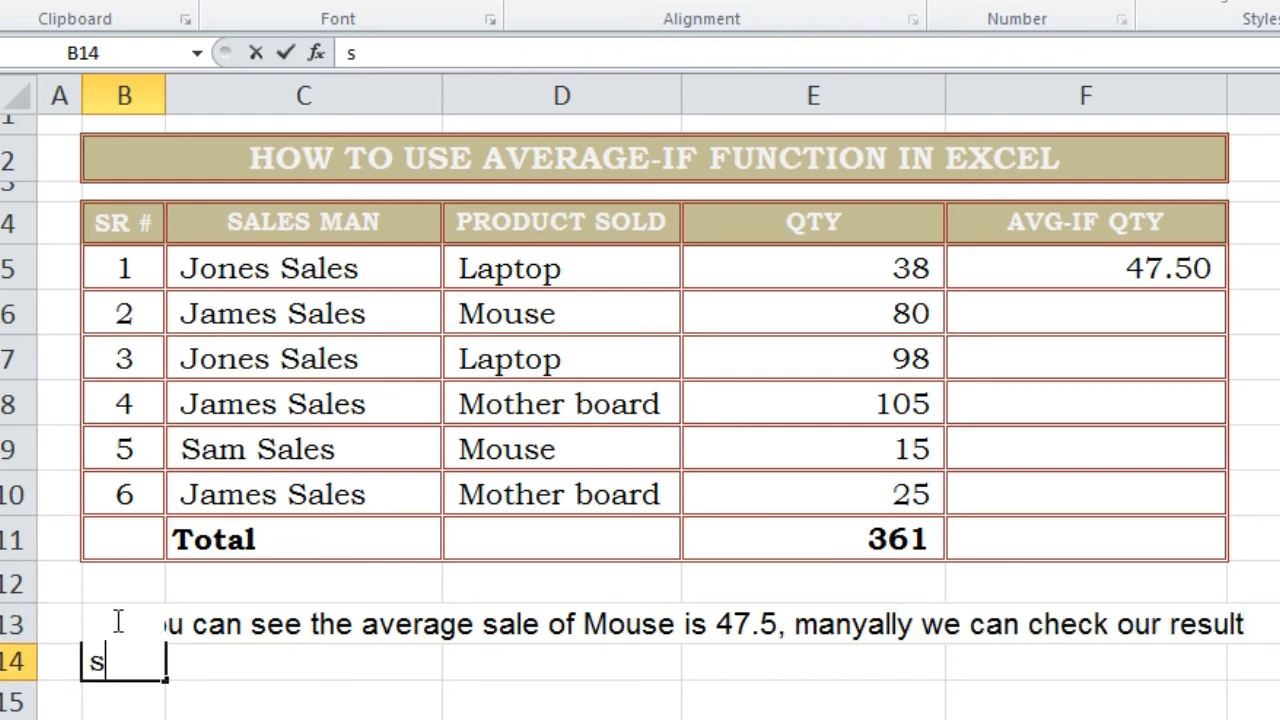
type("correct or not.")
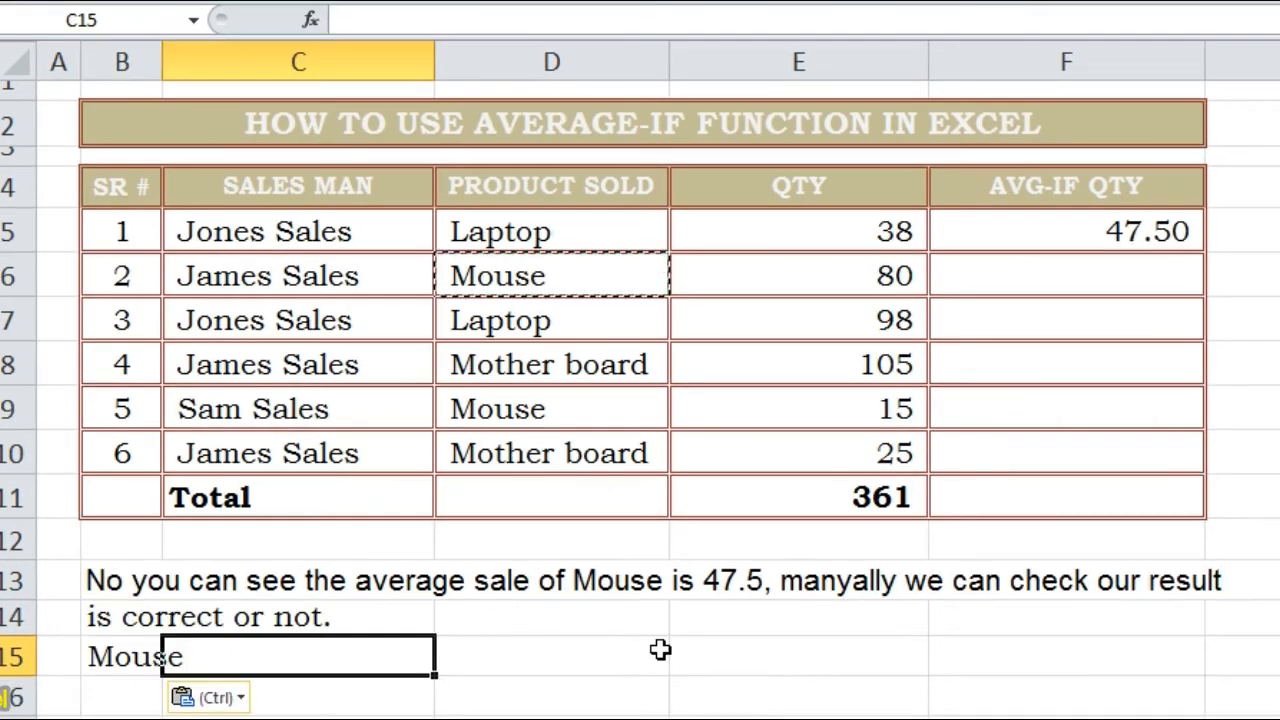
Step: Enter the formula =E6+E9 in D15 to total the quantities sold for Mouse
left_click(660, 650)
type("=")
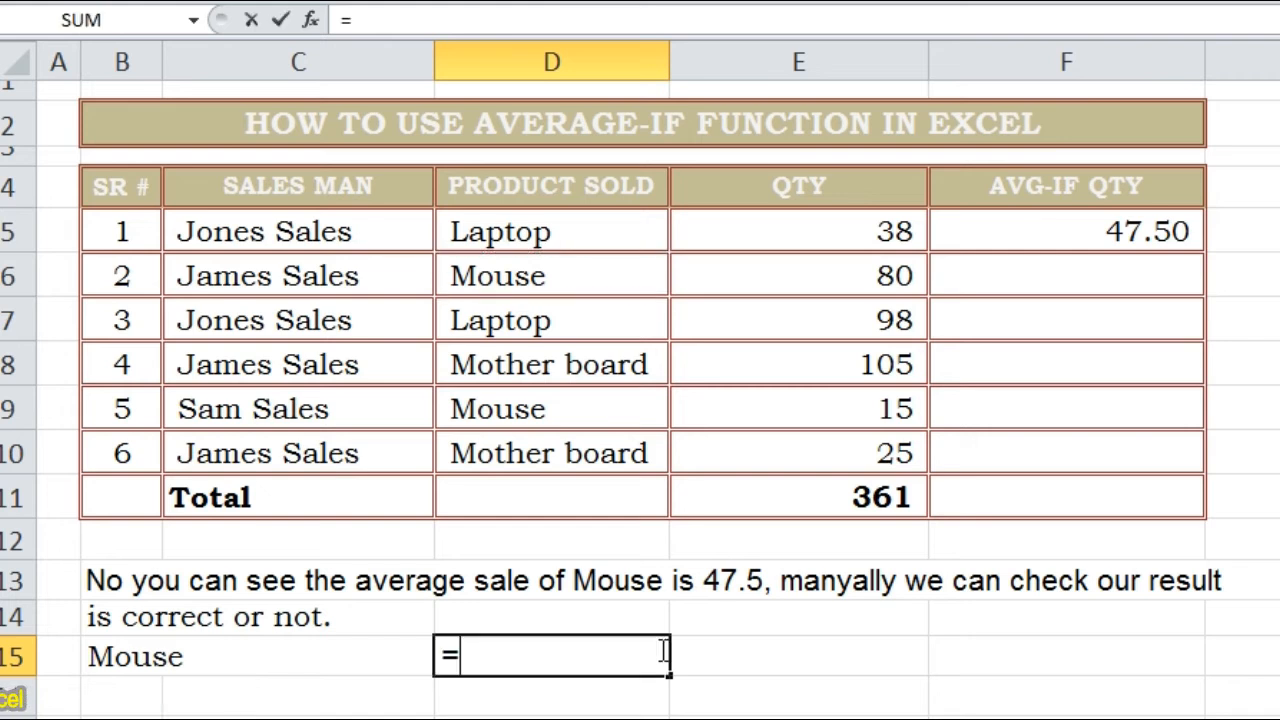
left_click(866, 270)
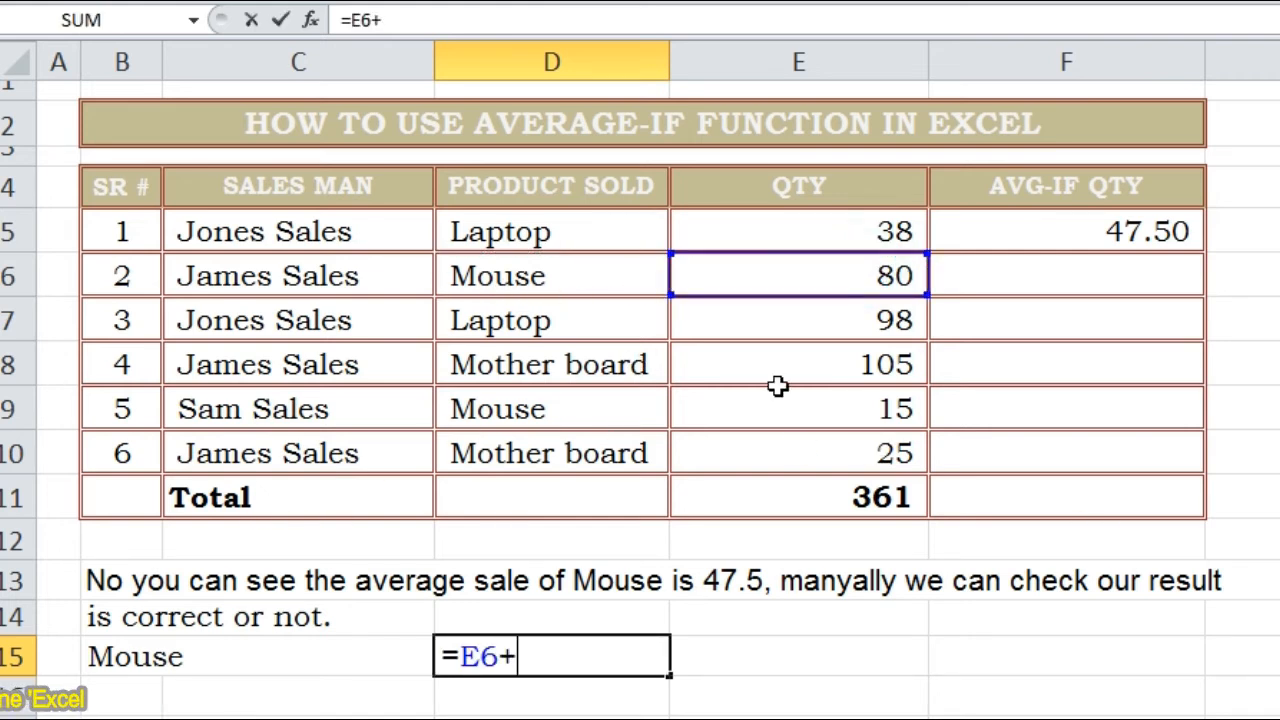
left_click(872, 402)
key("Return")
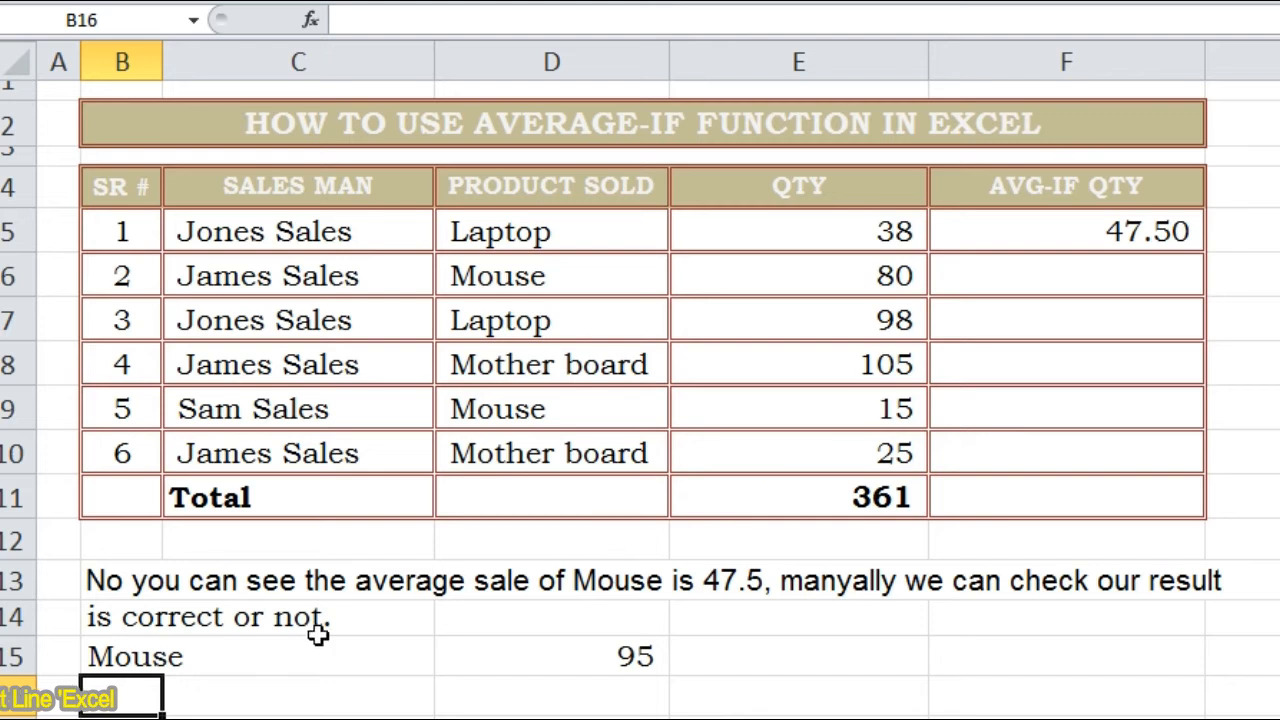
Step: Enter the label "How many times Mouse has sold" in B16 and "2 times" in E16
type("How many times ")
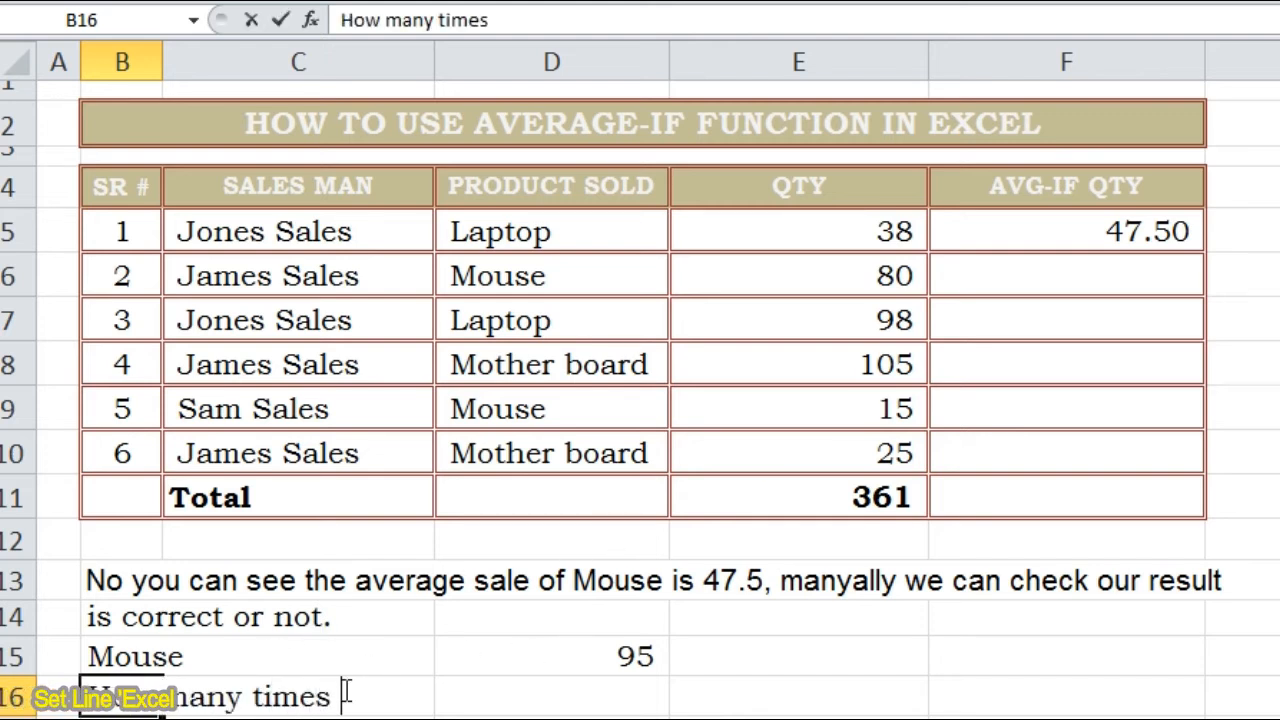
type("Mouse has sold")
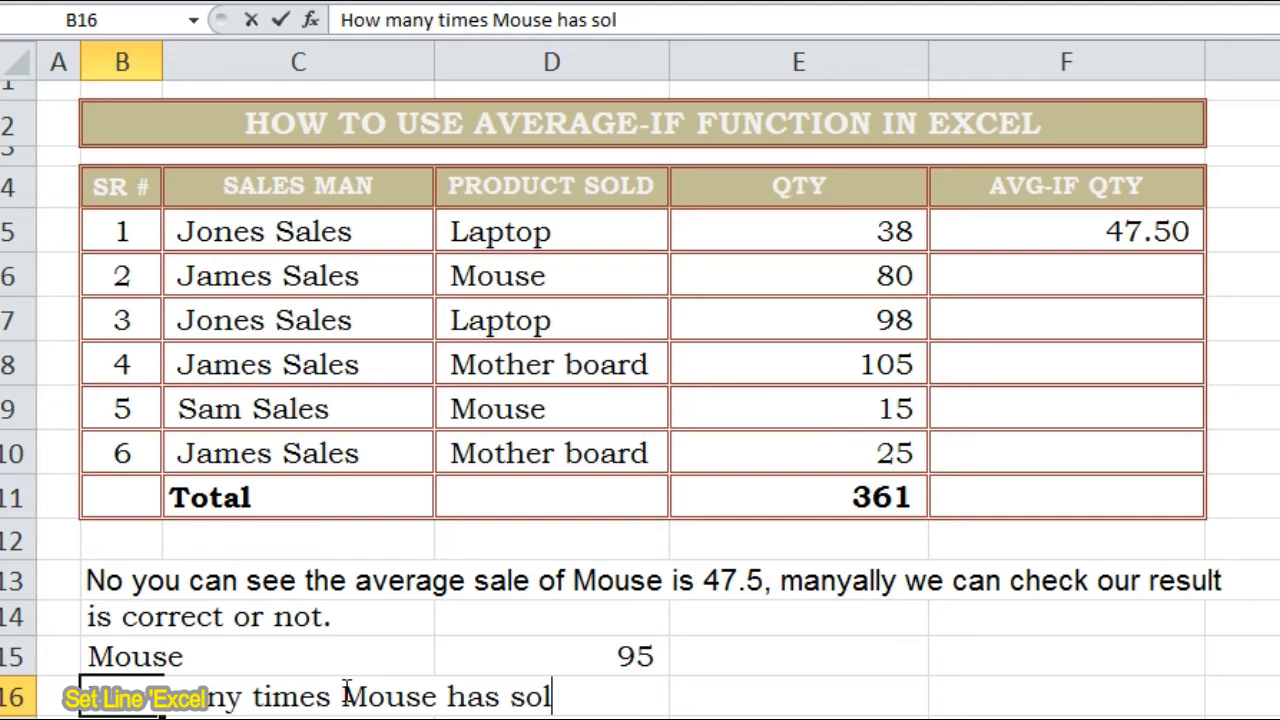
key("Tab")
key("Tab")
key("Tab")
type("2")
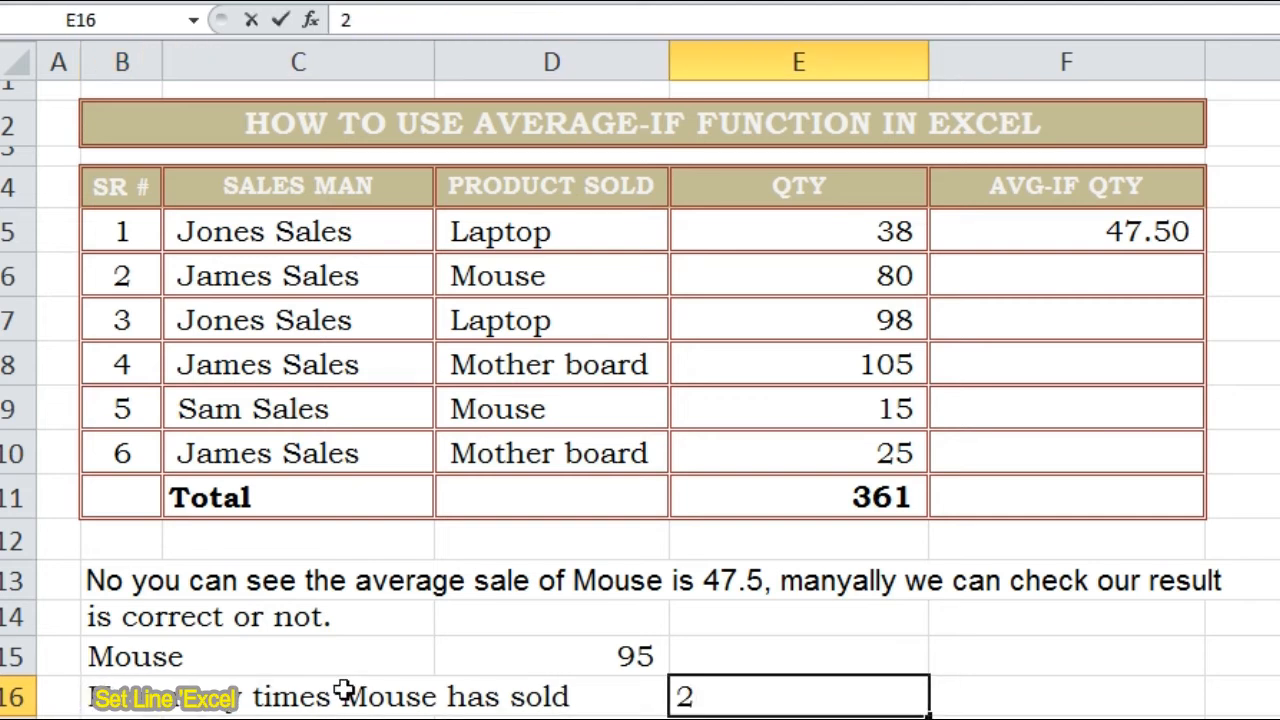
type(" times")
key("Tab")
Step: Move the Mouse total from D15 to E15, keeping the formula =E6+E9
left_click(634, 655)
key("ctrl+c")
left_click(830, 651)
key("ctrl+v")
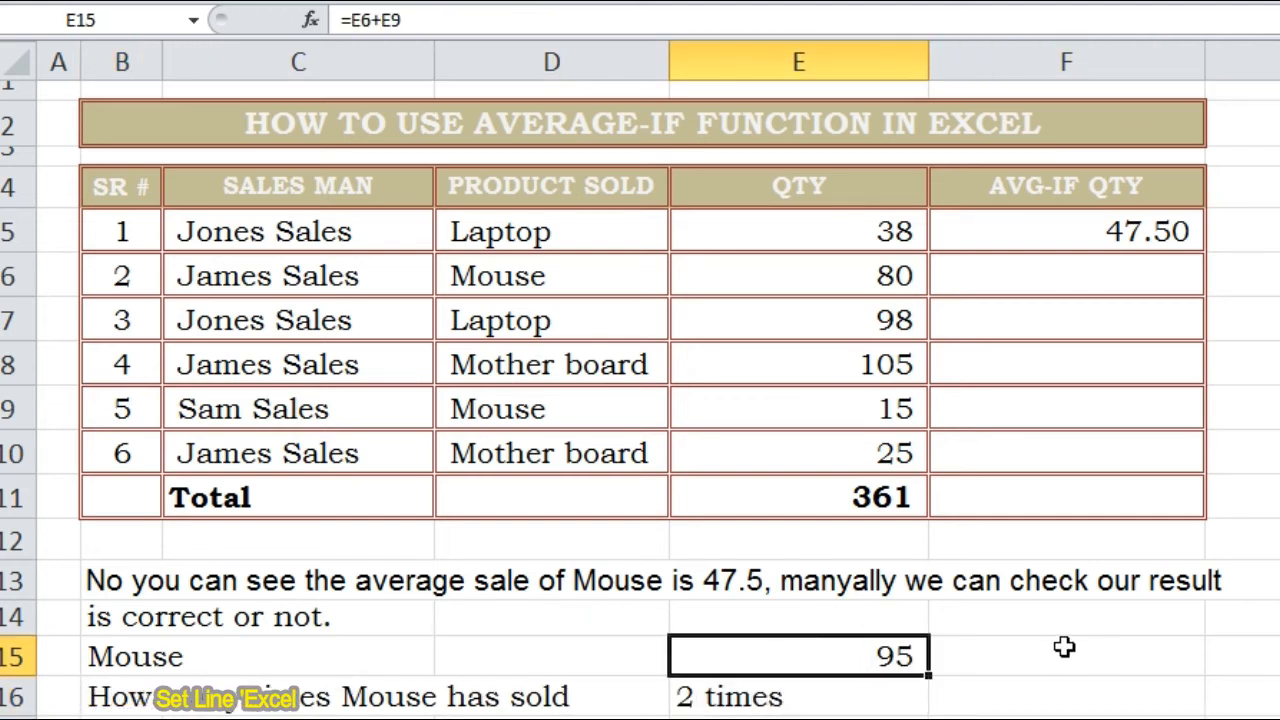
left_click(843, 694)
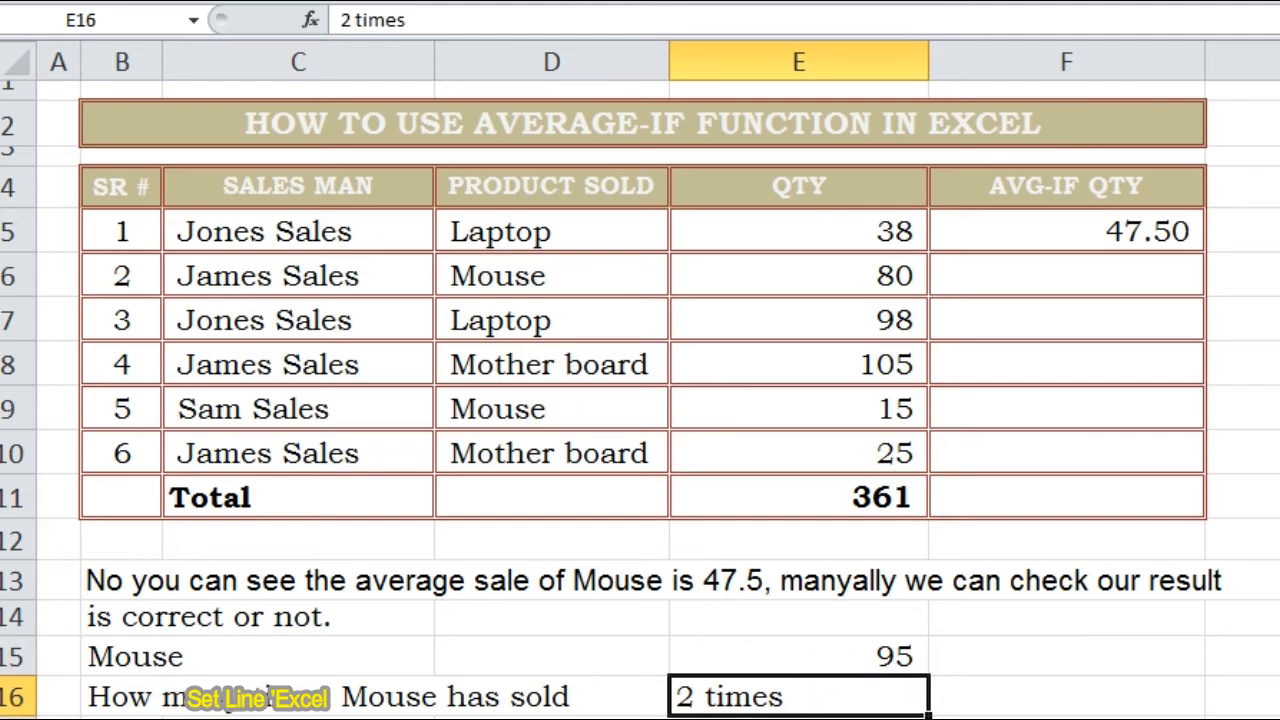
Step: Enter the formula =E15/2 in F15 to calculate the Mouse average manually
left_click(1029, 659)
type("=")
left_click(878, 656)
type("/2")
key("Return")
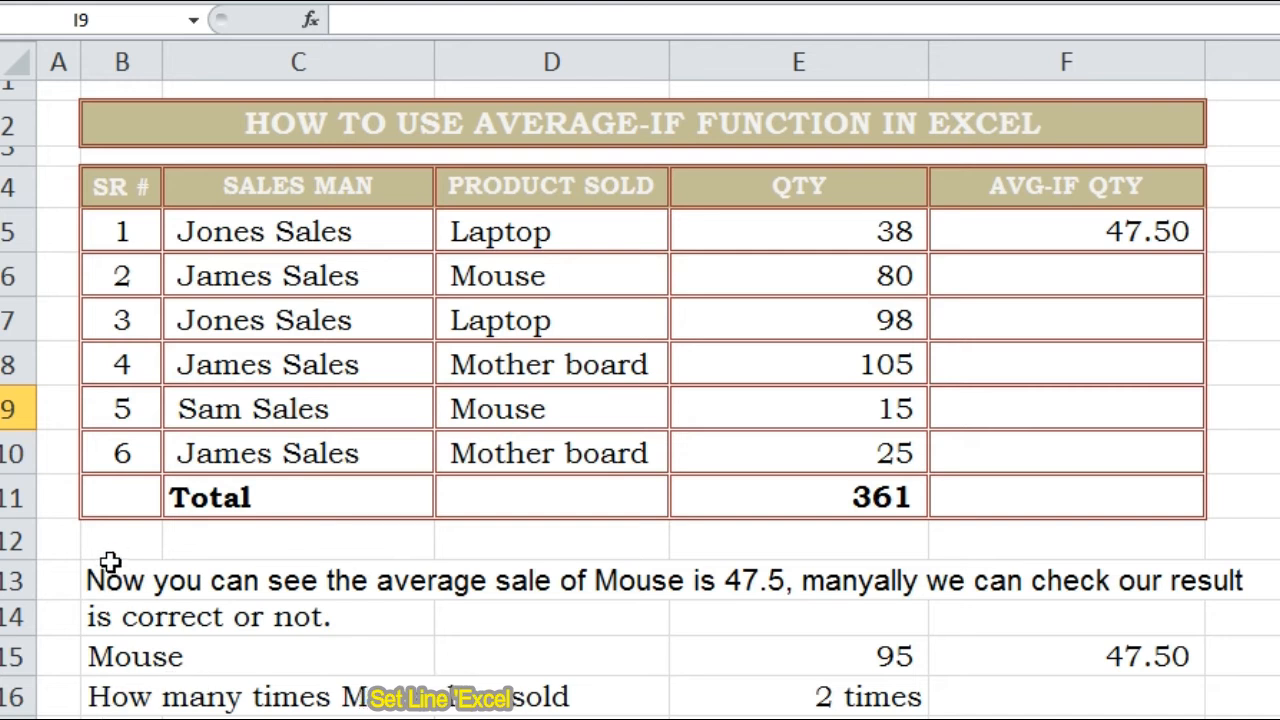
Step: Correct "manyally" to "manually" in the B13 note and change the criterion of the AVERAGEIF formula in F5 to D5
left_click(105, 570)
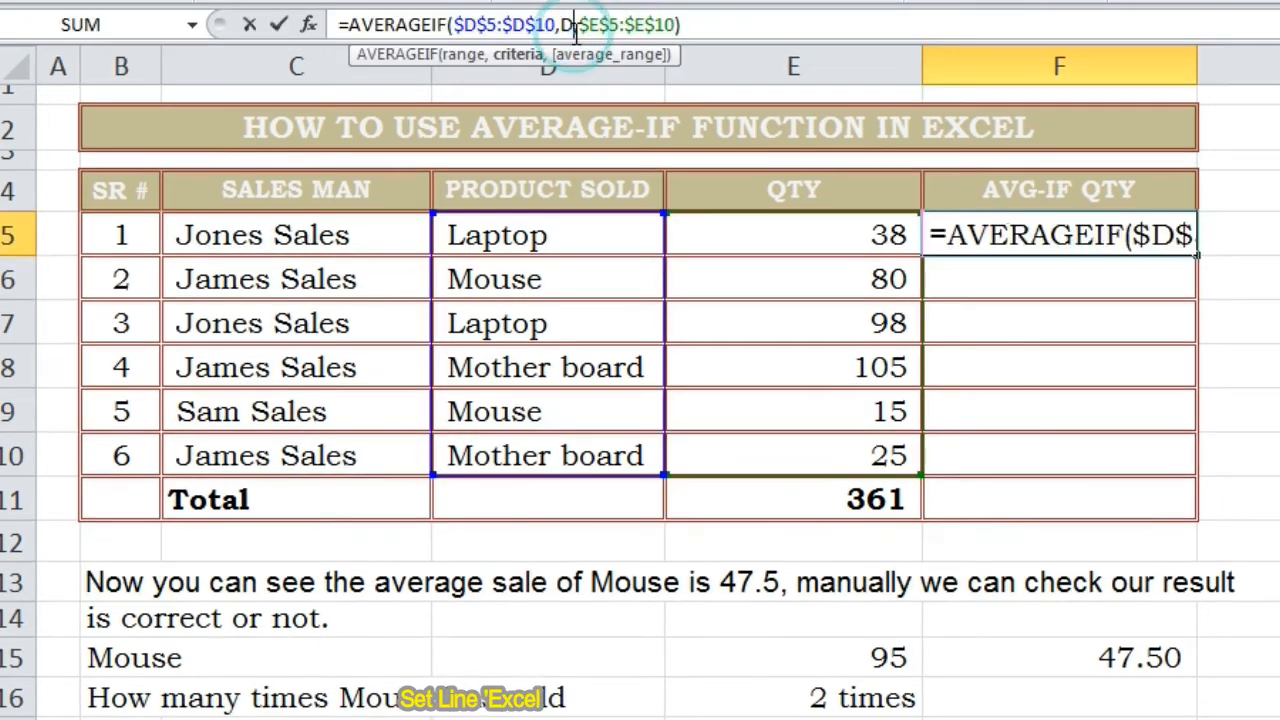
left_click(575, 25)
left_click(582, 224)
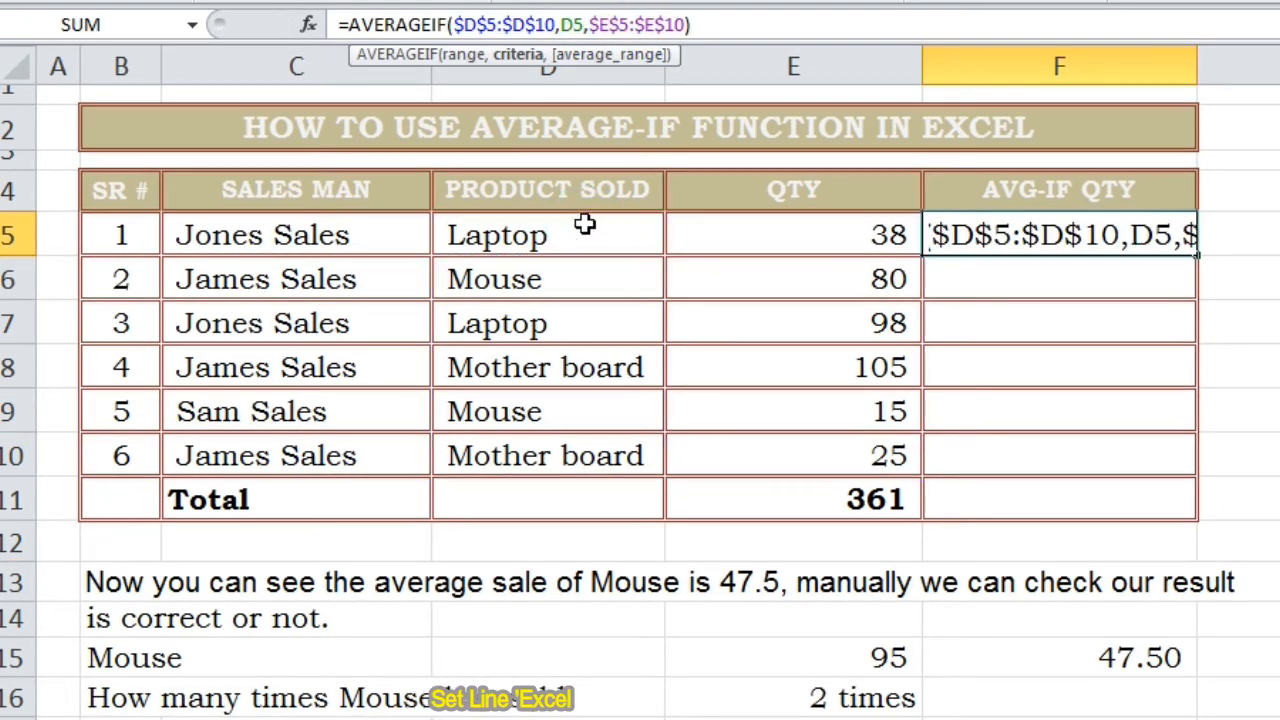
key("Return")
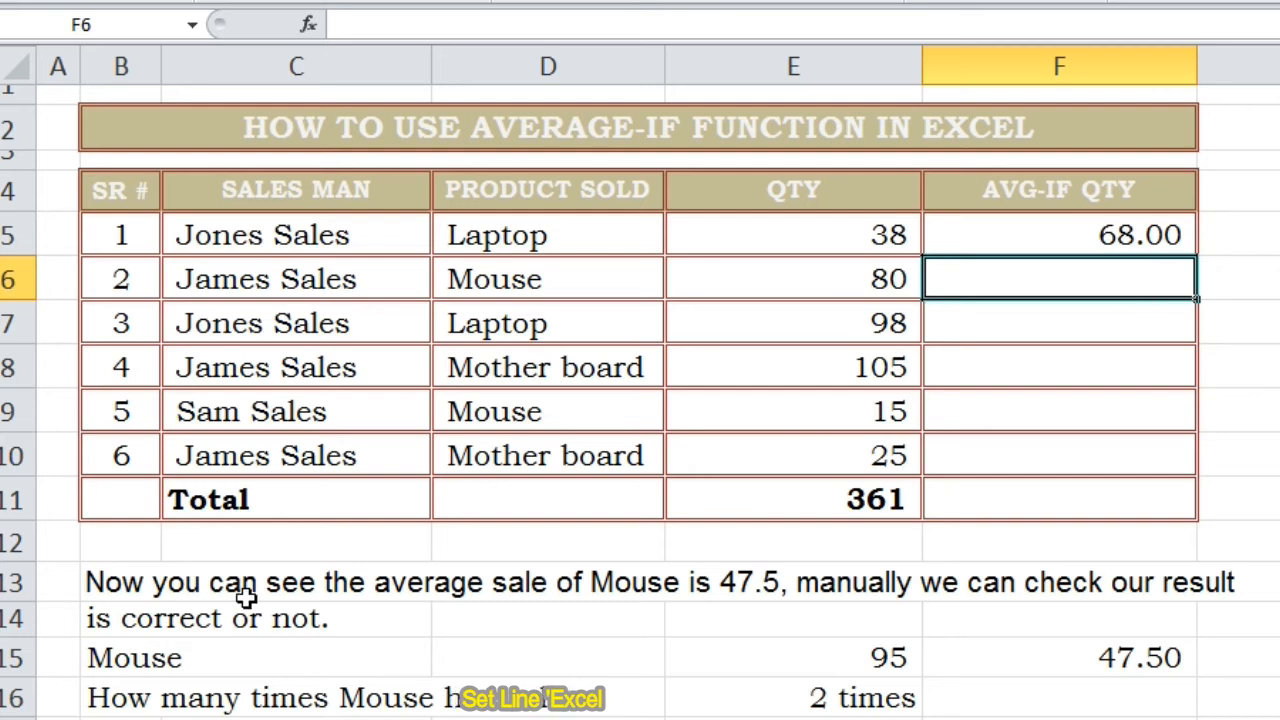
Step: Edit the note in B13 to read "Now you can see the average sale of Laptop is 68 manually we can check our result"
left_click(150, 582)
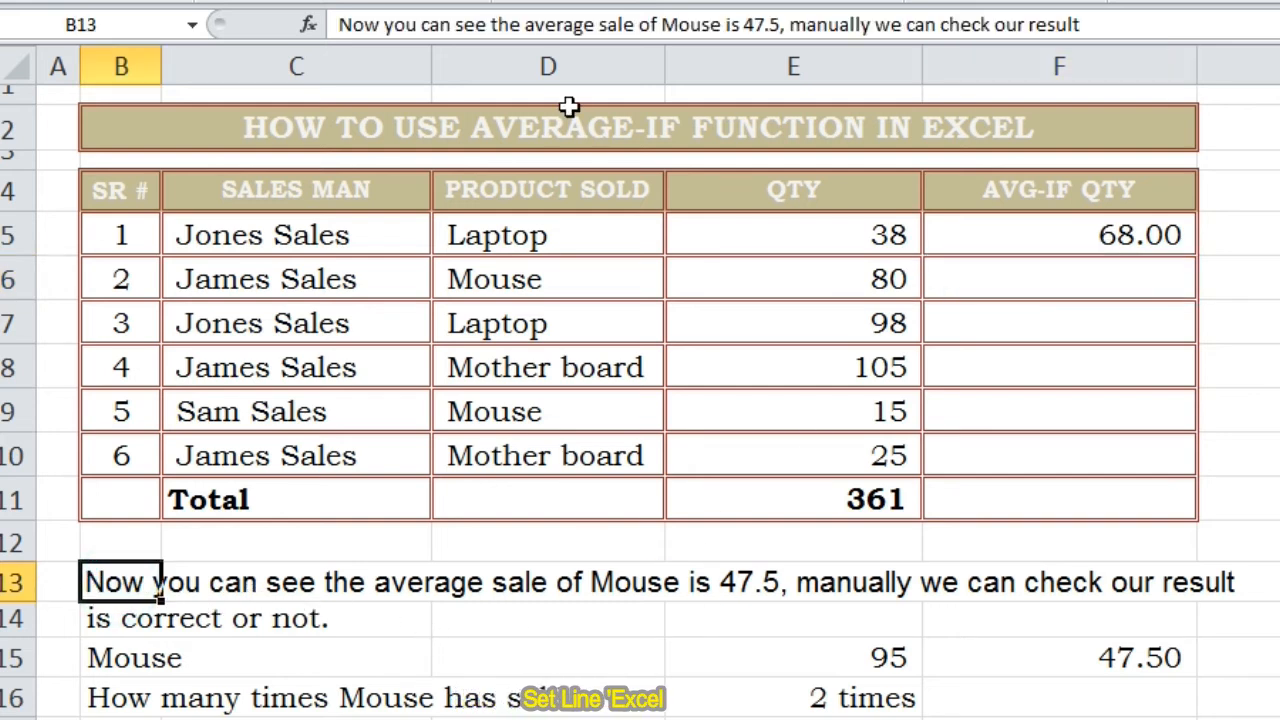
left_click(722, 24)
key("BackSpace")
key("BackSpace")
key("BackSpace")
key("BackSpace")
key("BackSpace")
type("Laptop")
key("Right")
key("Right")
key("Right")
key("Right")
key("Right")
key("Right")
key("BackSpace")
key("BackSpace")
key("BackSpace")
key("BackSpace")
key("BackSpace")
type("68")
key("Return")
Step: Change the label in B15 to "Laptop" and total the Laptop quantities in E15 with the formula =E5+E7
left_click(197, 705)
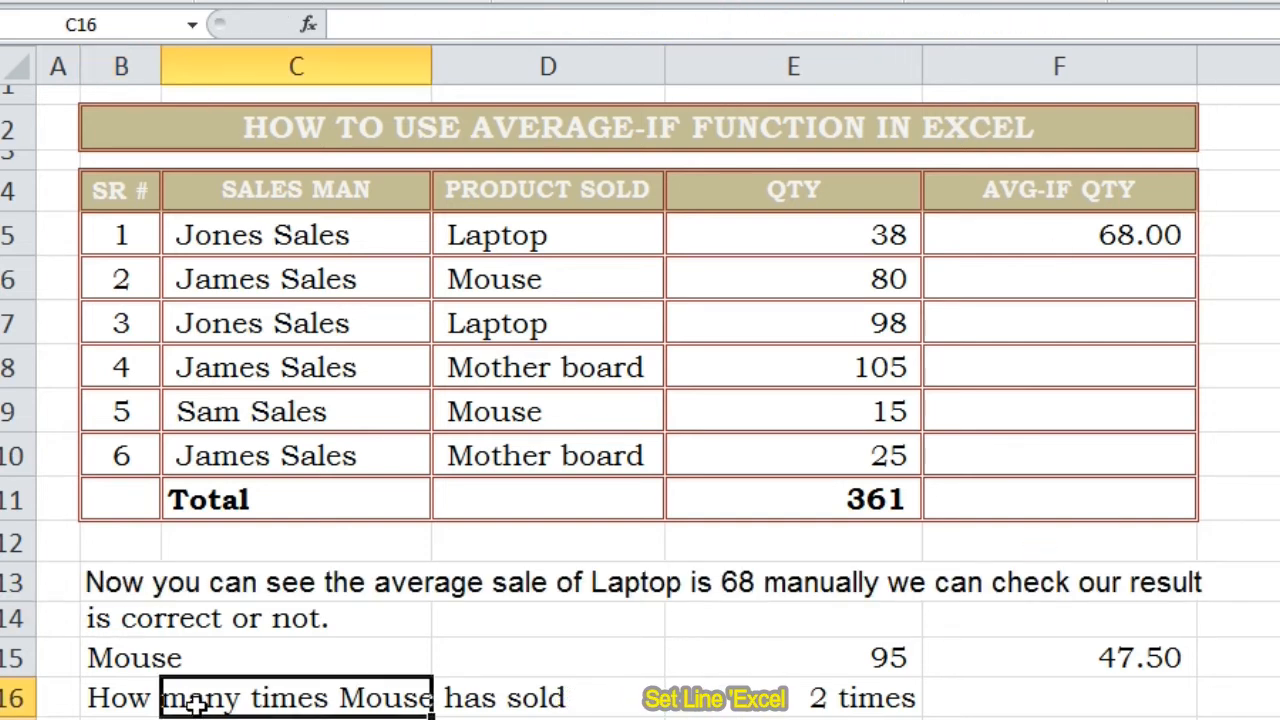
left_click(265, 655)
type("Laptop")
key("Tab")
key("Tab")
key("Tab")
type("=")
left_click(866, 230)
type("+")
left_click(878, 316)
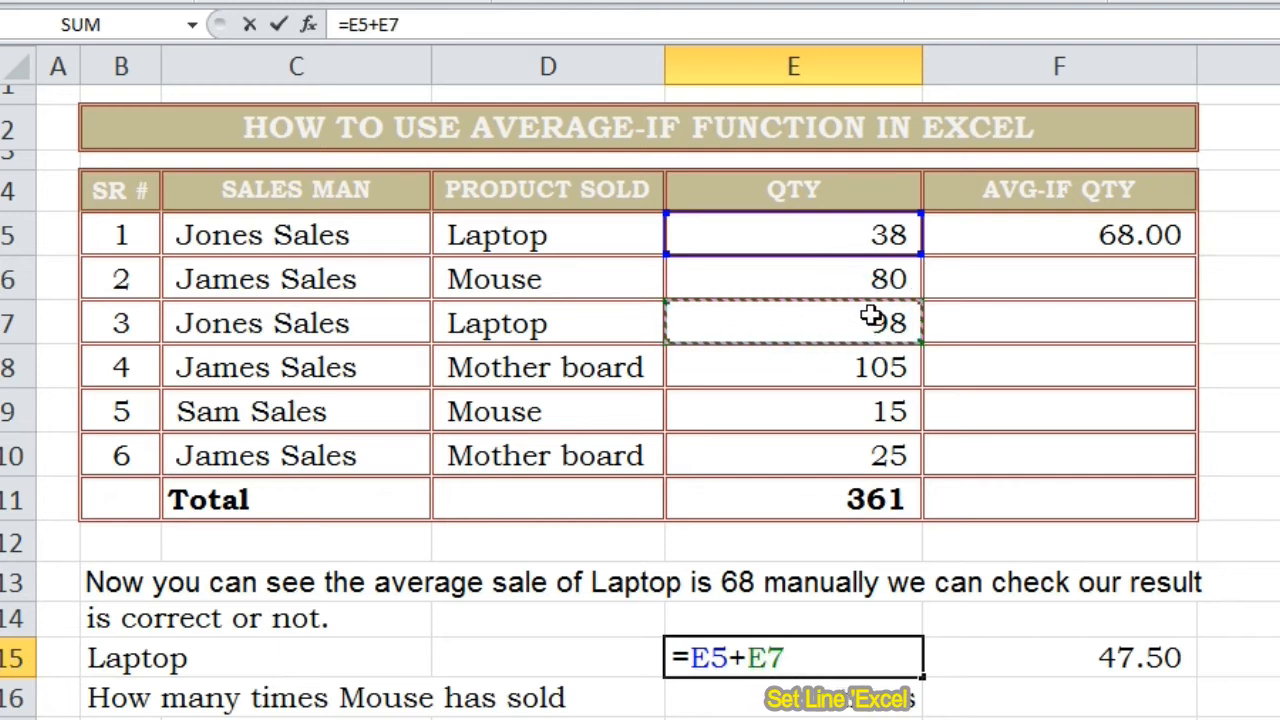
key("Return")
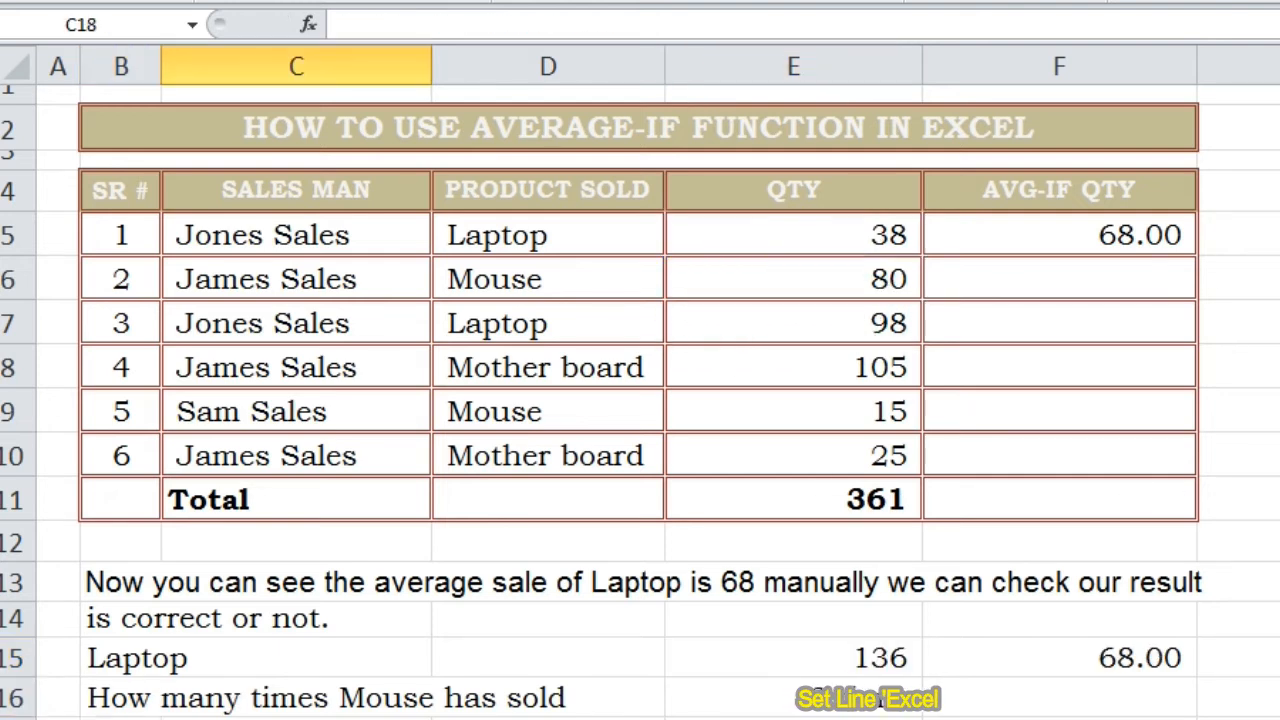
Step: Change the label in B16 to "How many times Laptop sales"
left_click(88, 692)
left_click(540, 24)
key("BackSpace")
key("BackSpace")
key("BackSpace")
key("BackSpace")
key("BackSpace")
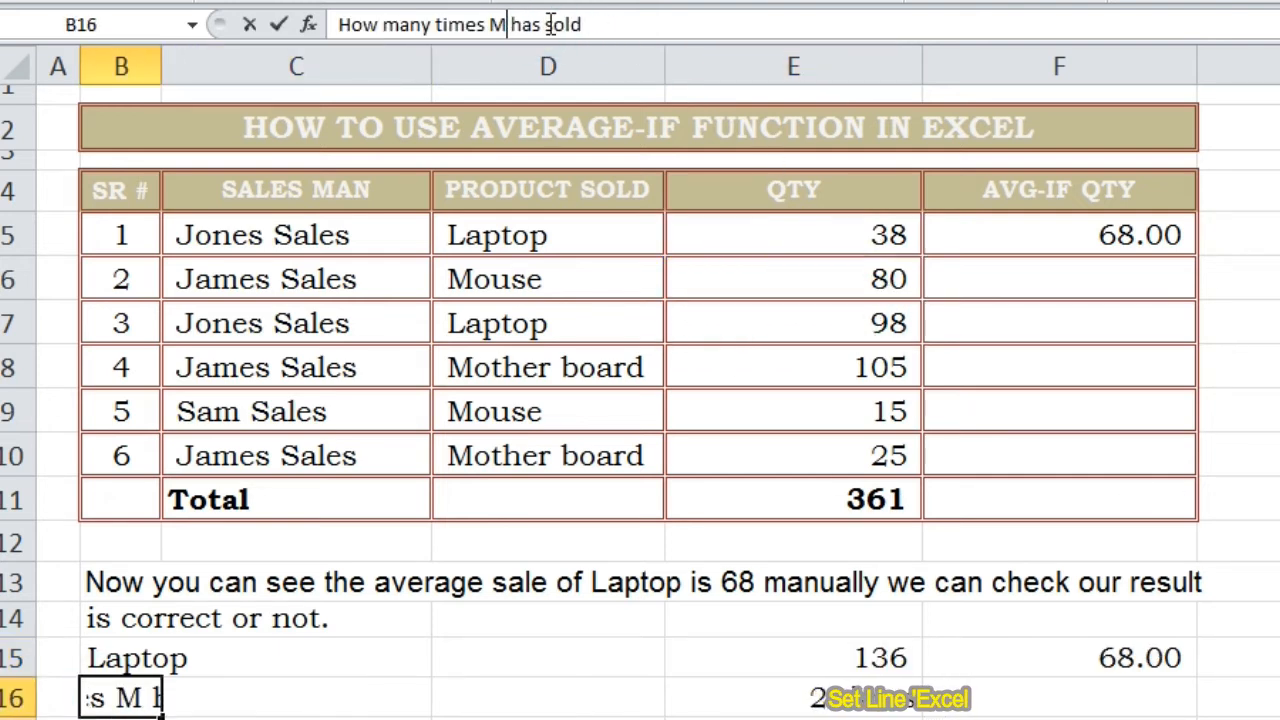
type("Laptop sales")
key("Delete")
key("Delete")
key("Delete")
key("Delete")
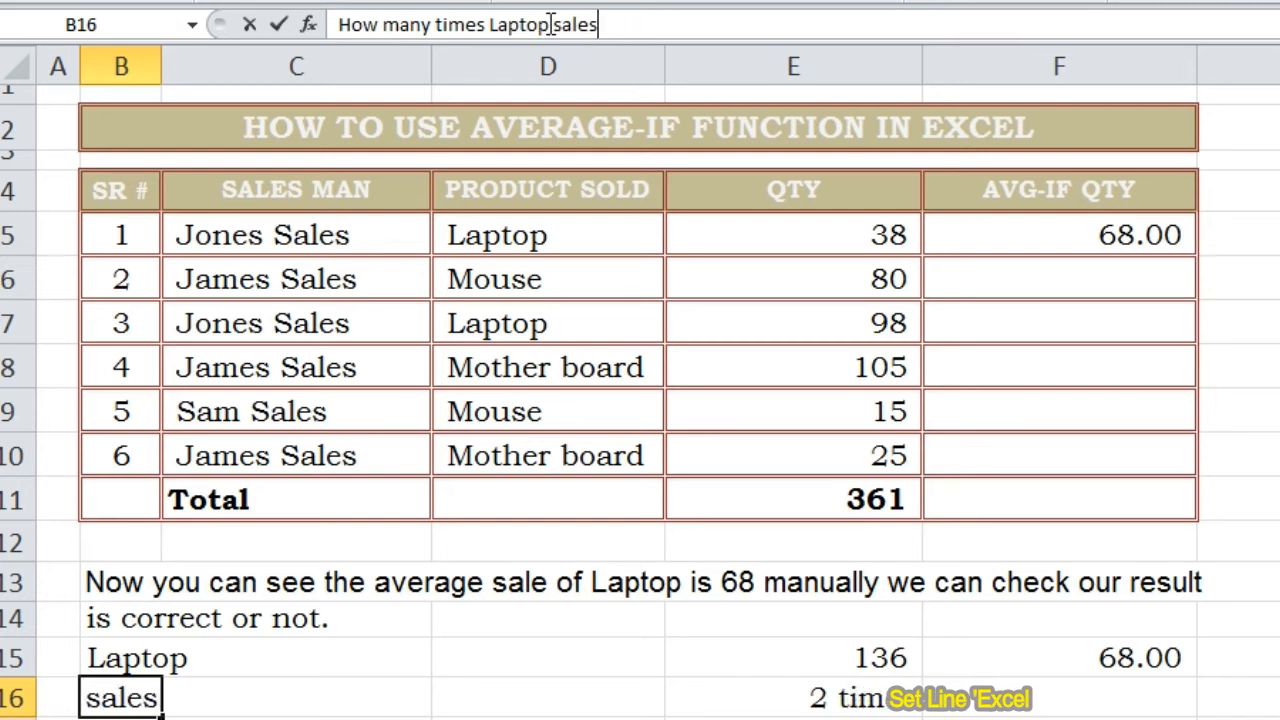
key("Tab")
Step: Inspect the sales count in E16 and the manual average formula in F15 without changing them
left_click(894, 689)
left_click(1093, 657)
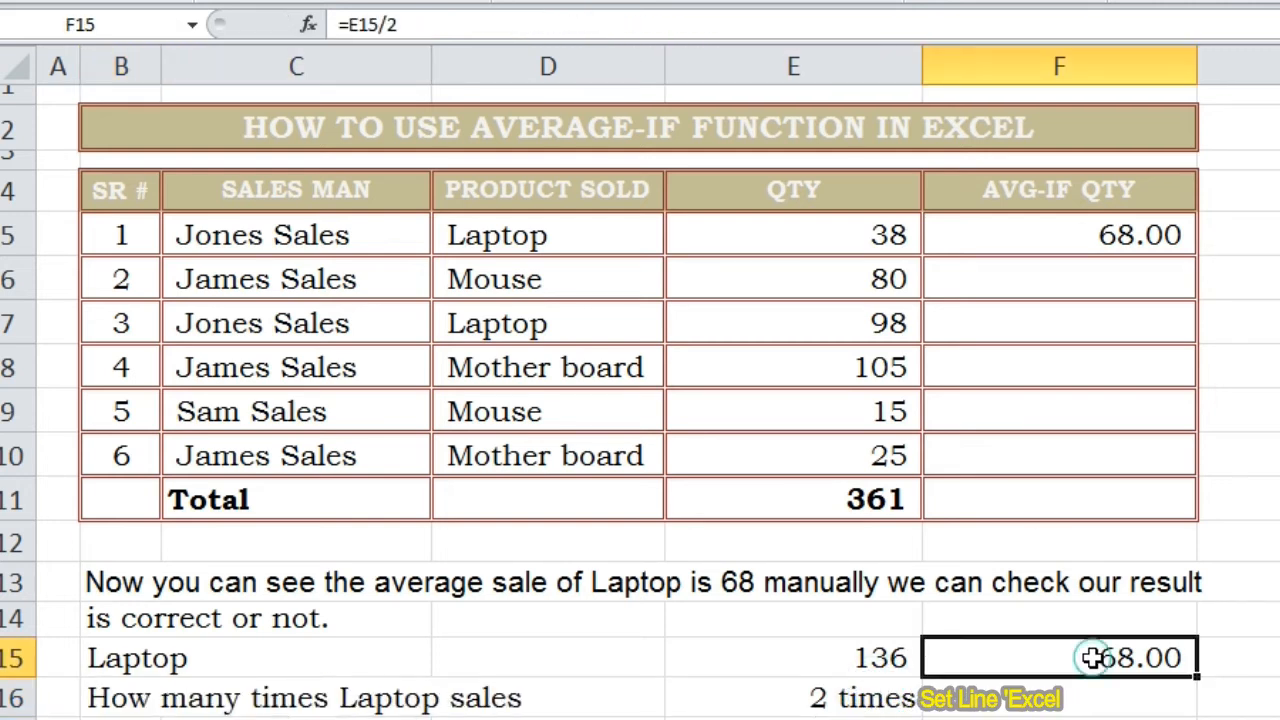
left_click(548, 28)
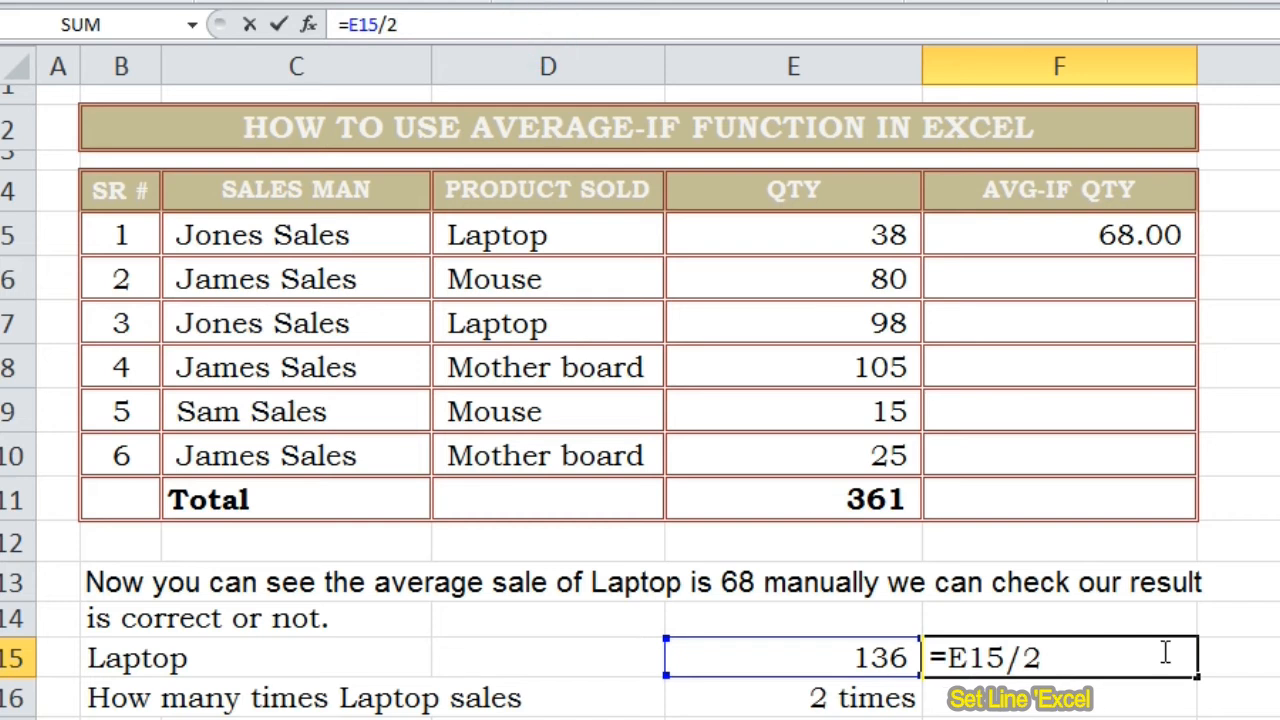
left_click(1279, 619)
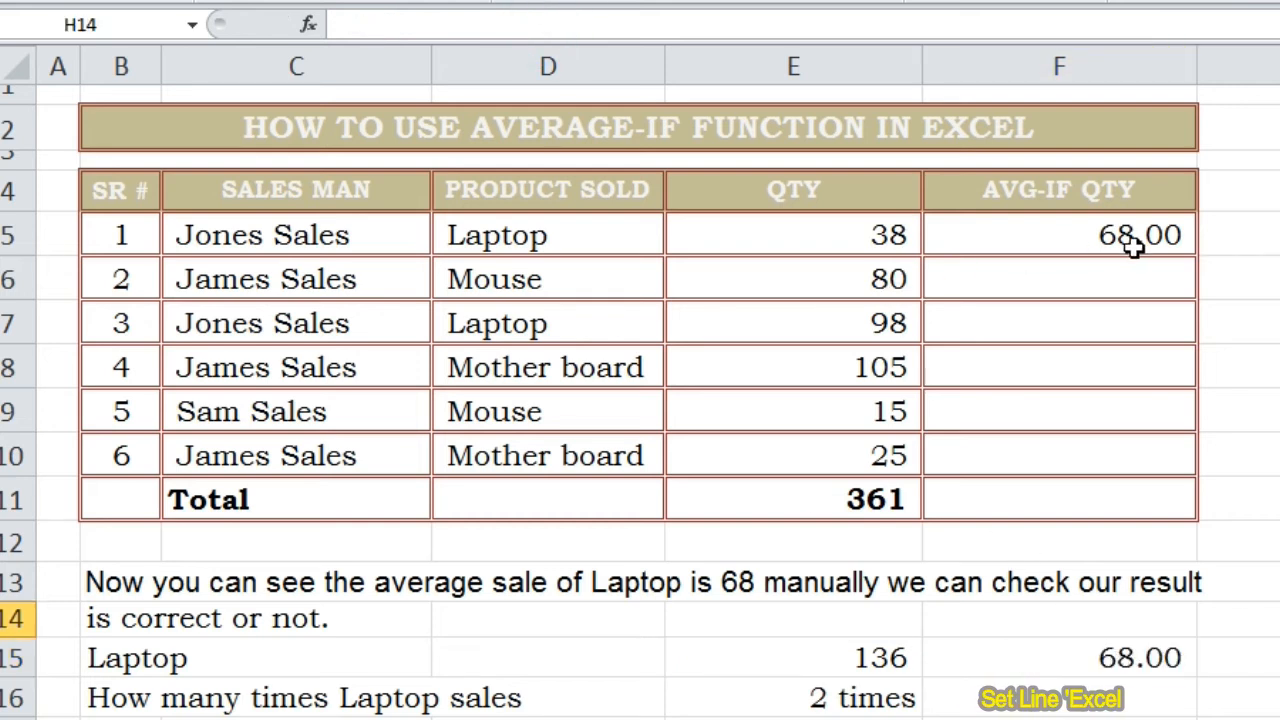
Step: Fill the AVERAGEIF formula from F5 down through F10
left_click(1105, 240)
left_click_drag(1199, 255, 1183, 347)
left_click(1196, 340)
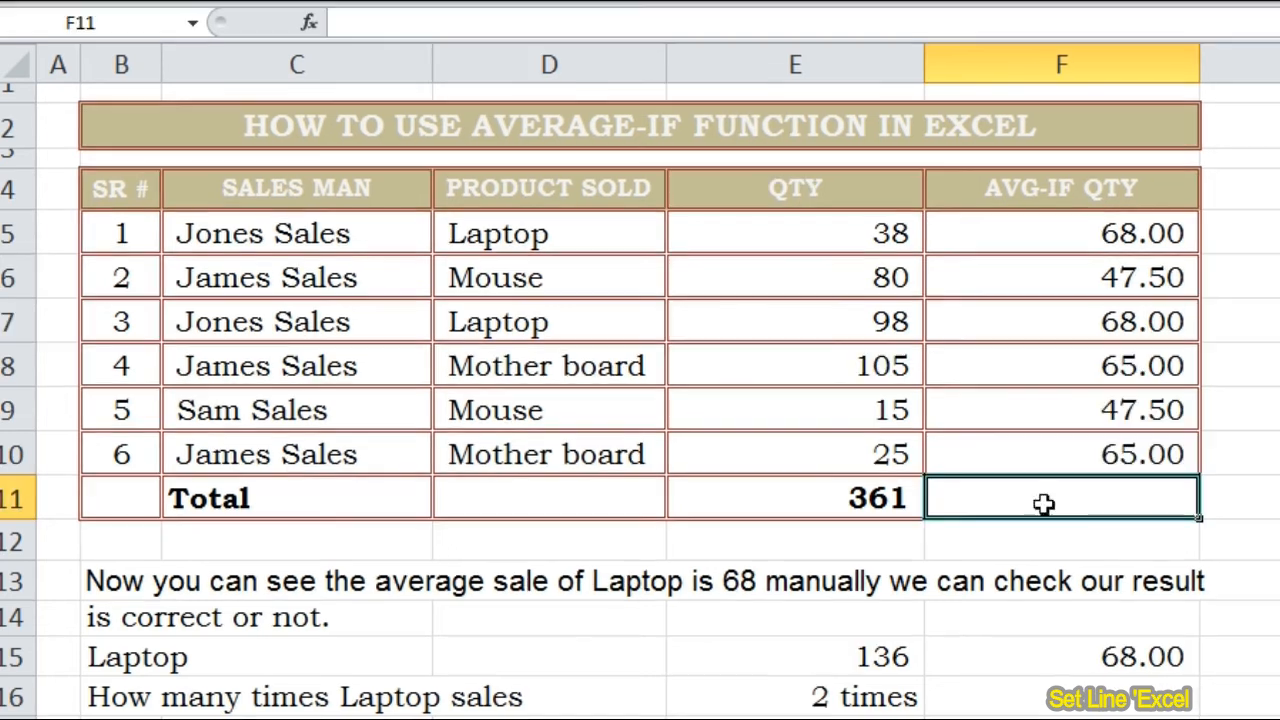
key("Right")
key("Right")
key("Right")
key("Up")
key("Up")
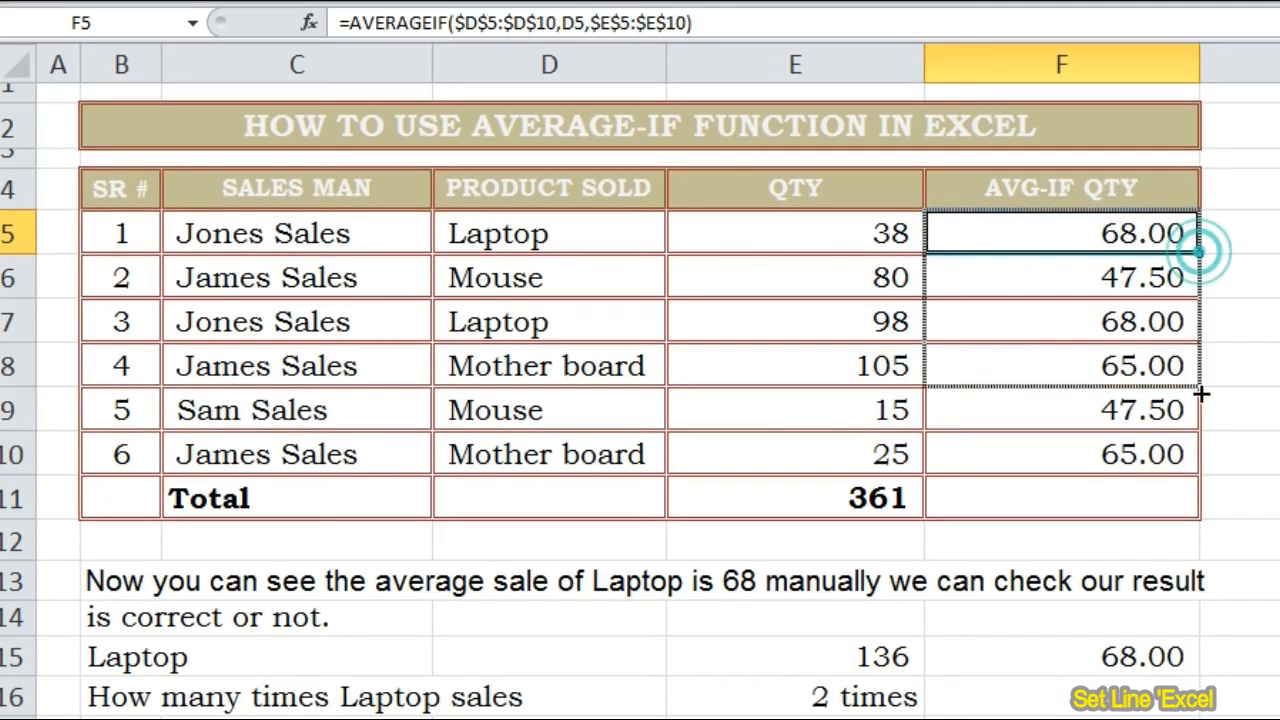
double_click(1207, 257)
Step: Examine the AVERAGEIF results in F5 to F8 against the products they average
left_click(1118, 234)
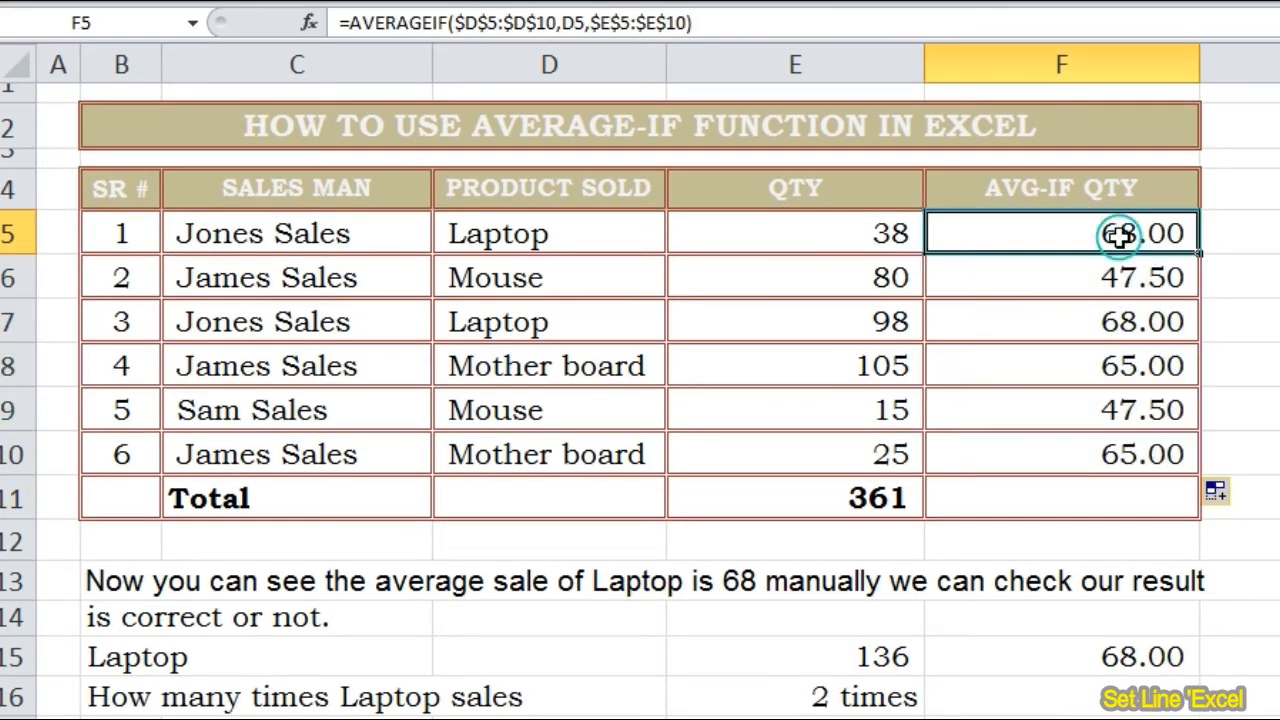
left_click(1074, 266)
left_click(1106, 322)
left_click(545, 375)
left_click(1080, 380)
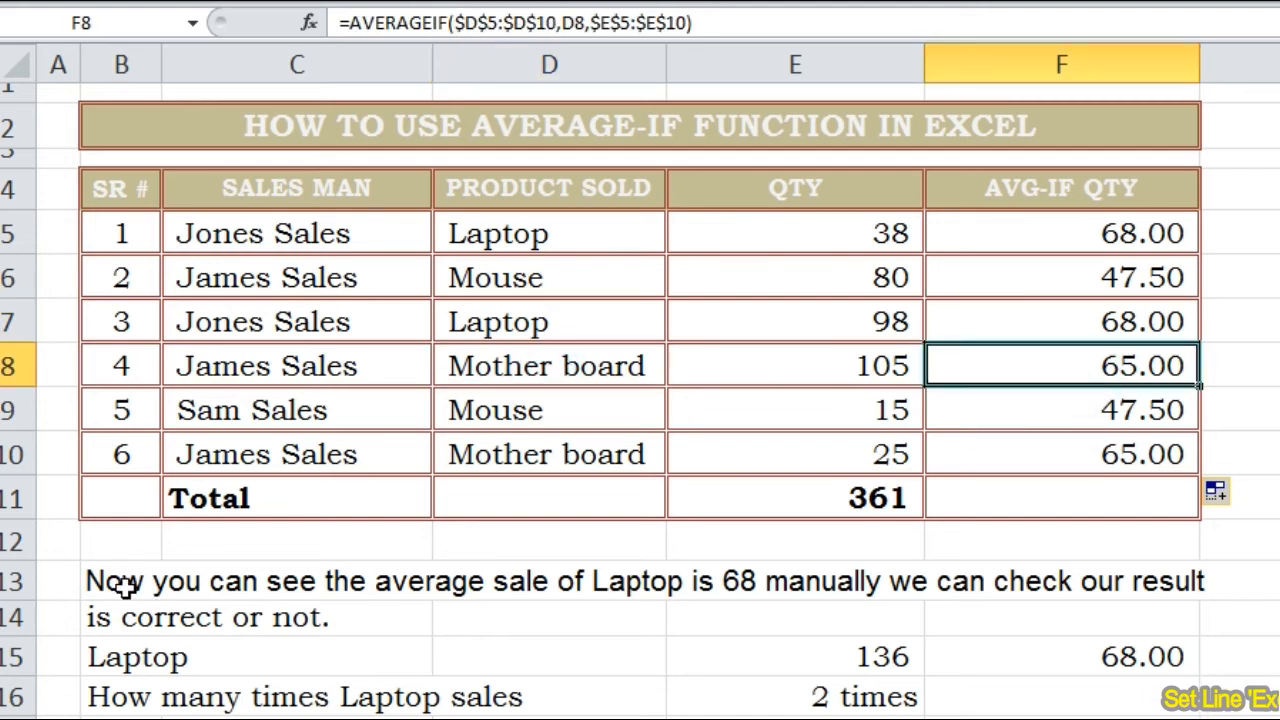
left_click(550, 717)
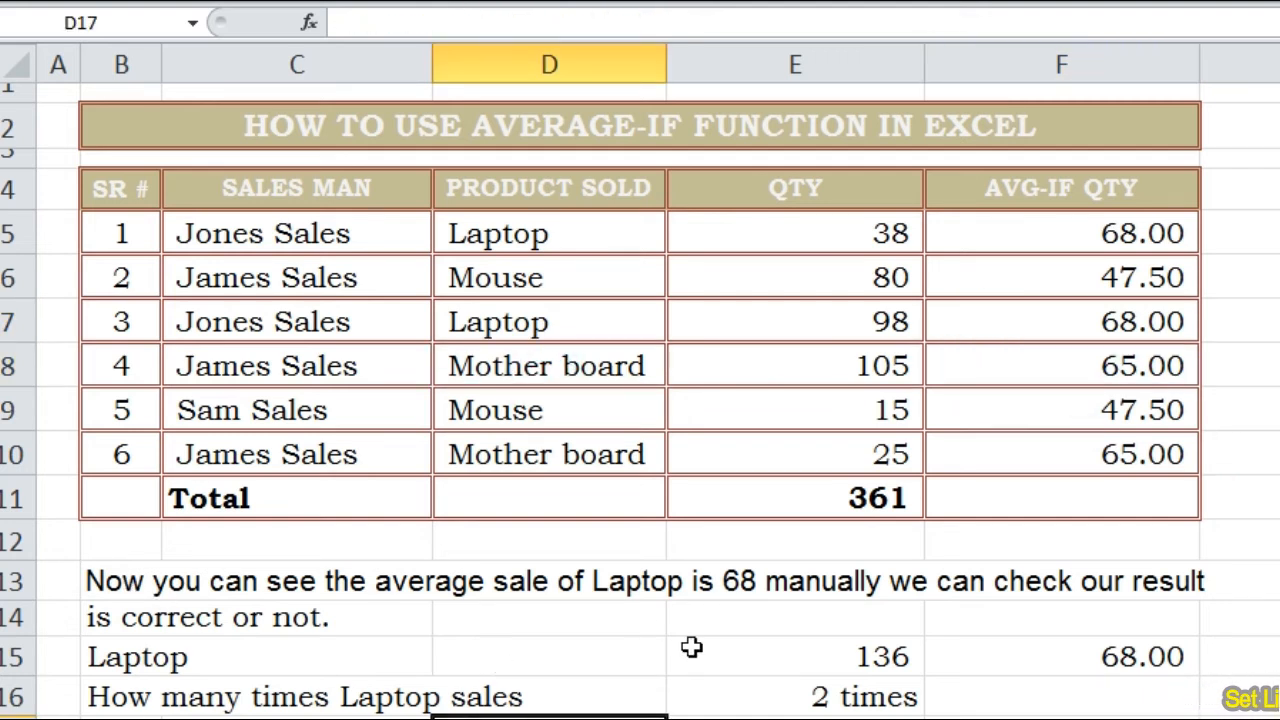
Step: Replace the note in B13 with "In same way we can check the sales of Mother board." and clear B14
left_click(120, 581)
type("In same way we can check the sales of Mother")
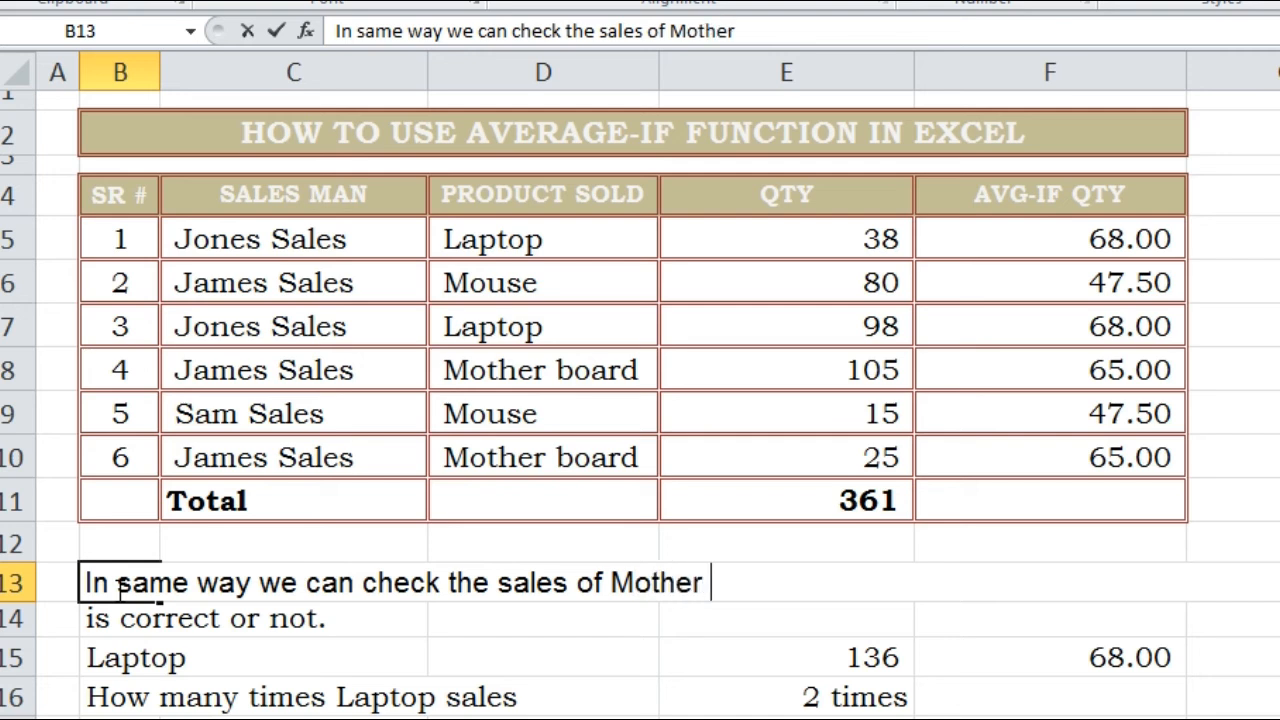
type(".")
key("Return")
key("Delete")
Step: Change the label in B15 to "Mother board" and total its quantities in E15 with =E8+E10
key("Down")
type("Mo")
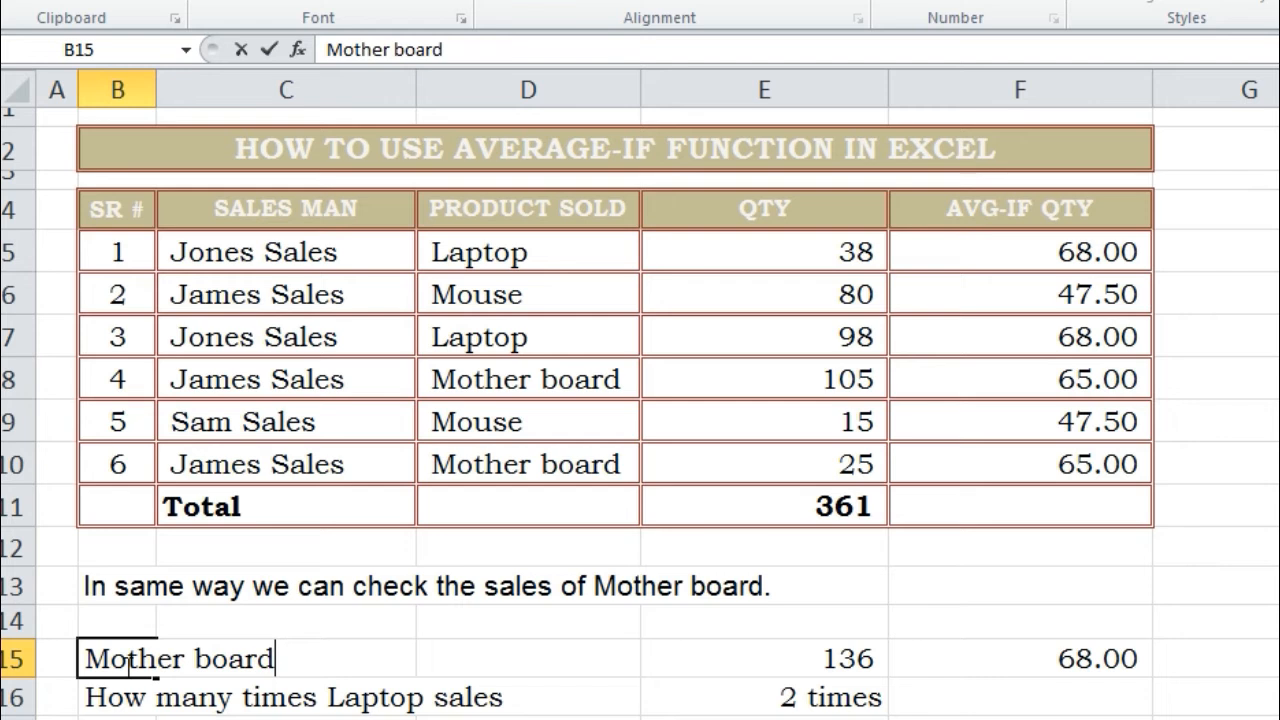
key("Right")
key("Right")
key("Right")
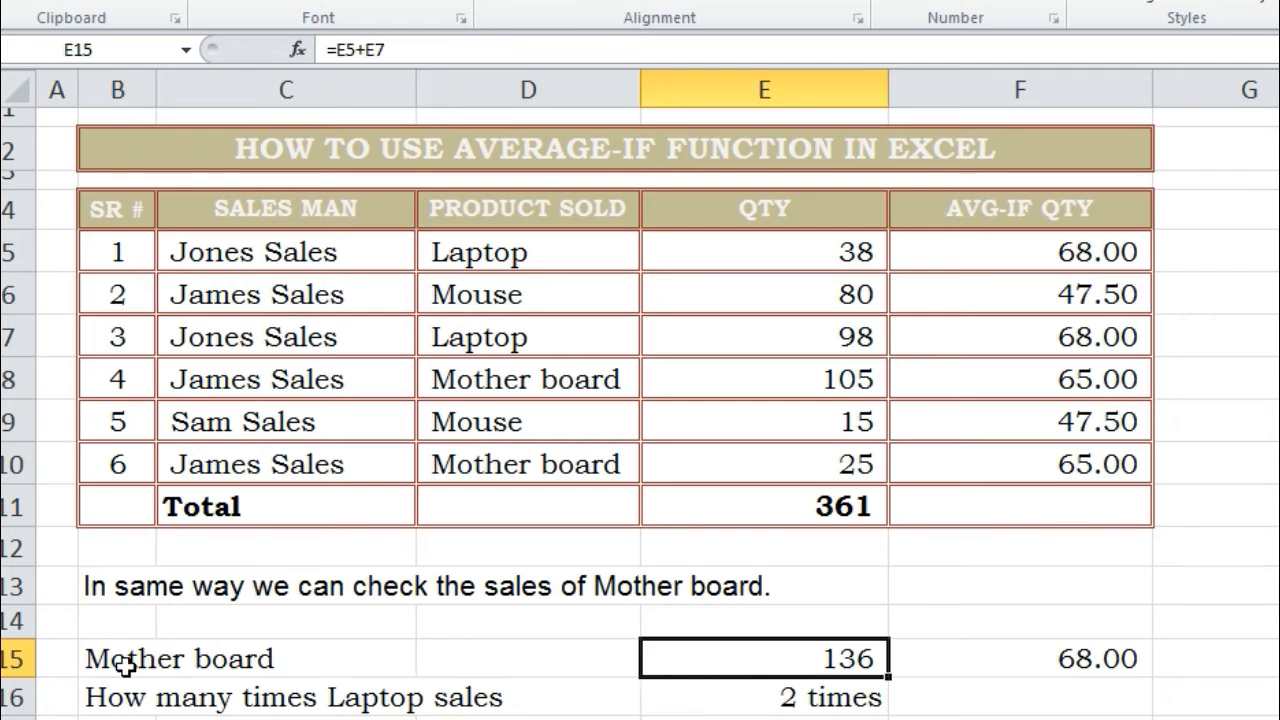
type("=")
left_click(735, 383)
type("+")
left_click(778, 457)
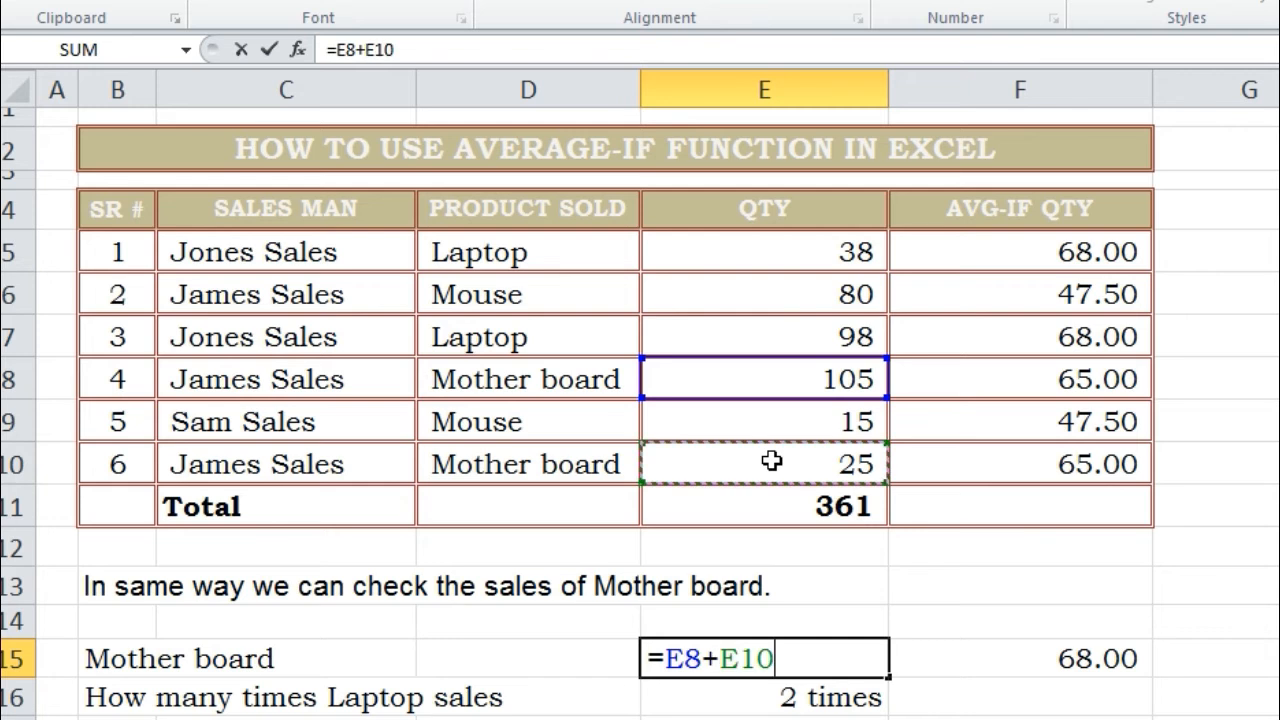
key("Return")
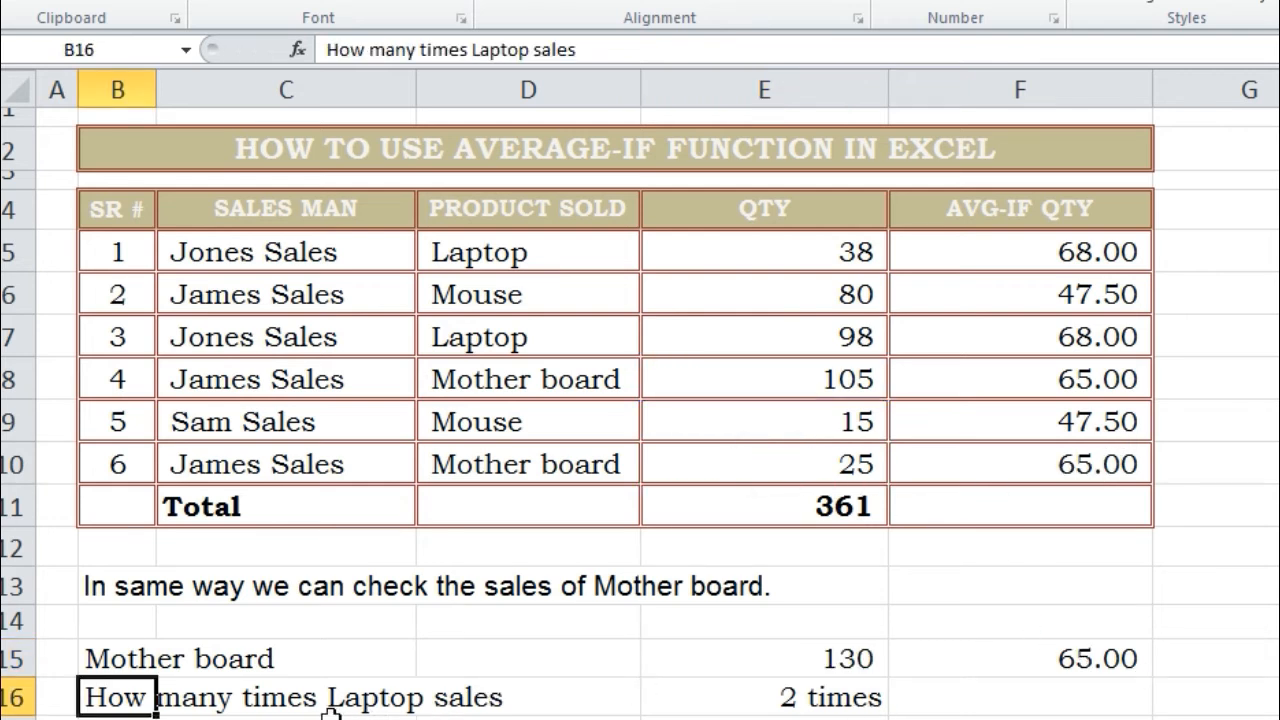
Step: Replace "Laptop" with "Mother board" in the B16 label so it reads "How many times Mother board sales"
left_click(532, 50)
key("BackSpace")
key("BackSpace")
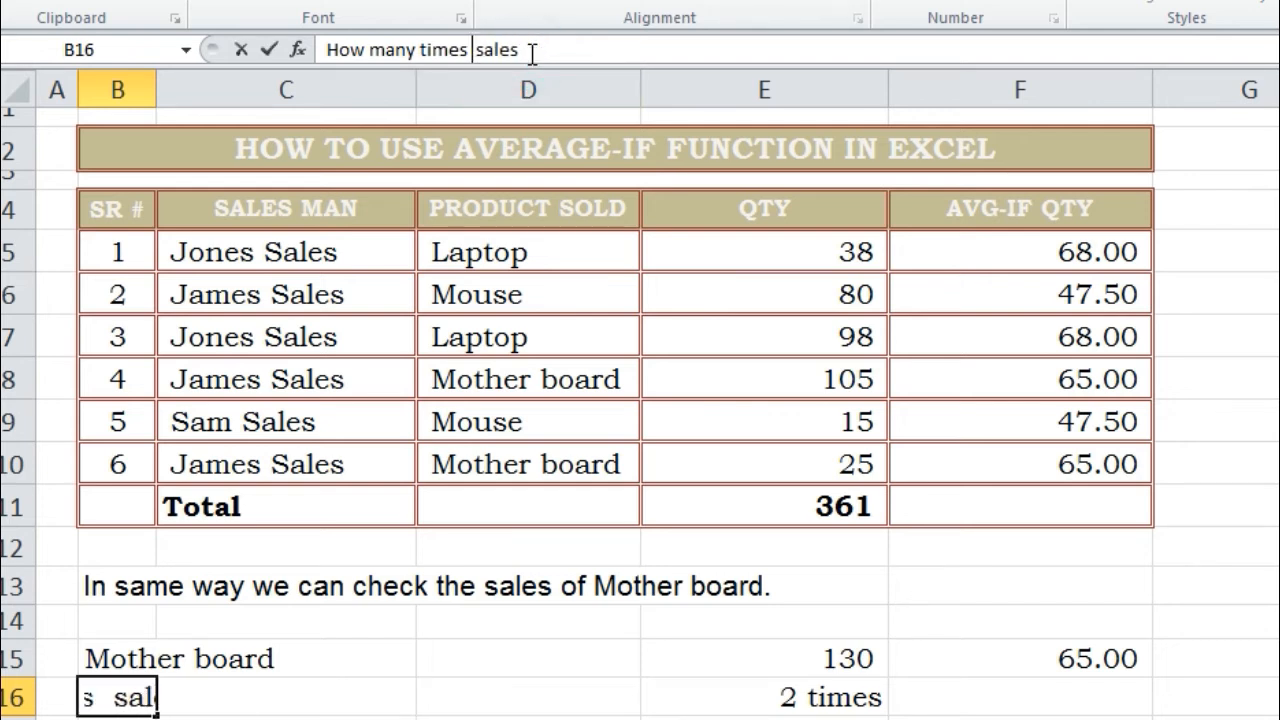
type("Mother board")
key("Return")
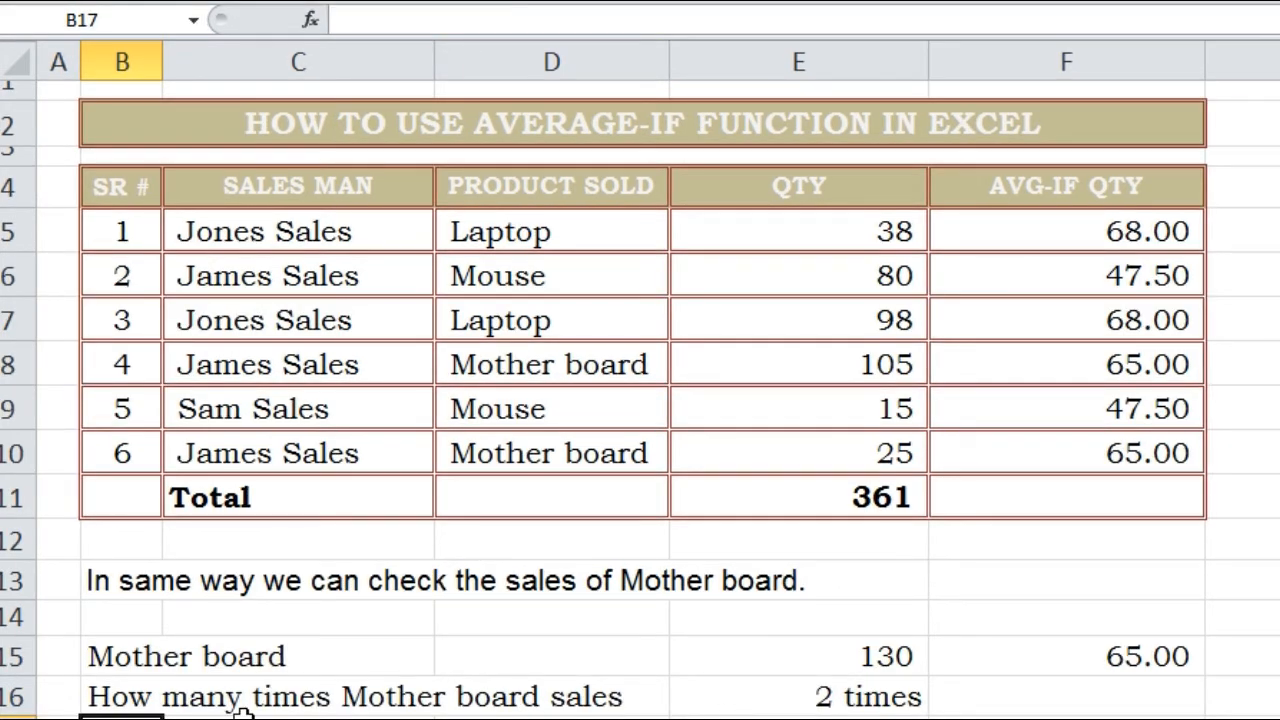
Step: Reword the label in B16 to "How many times Mother board was sold"
left_click(130, 700)
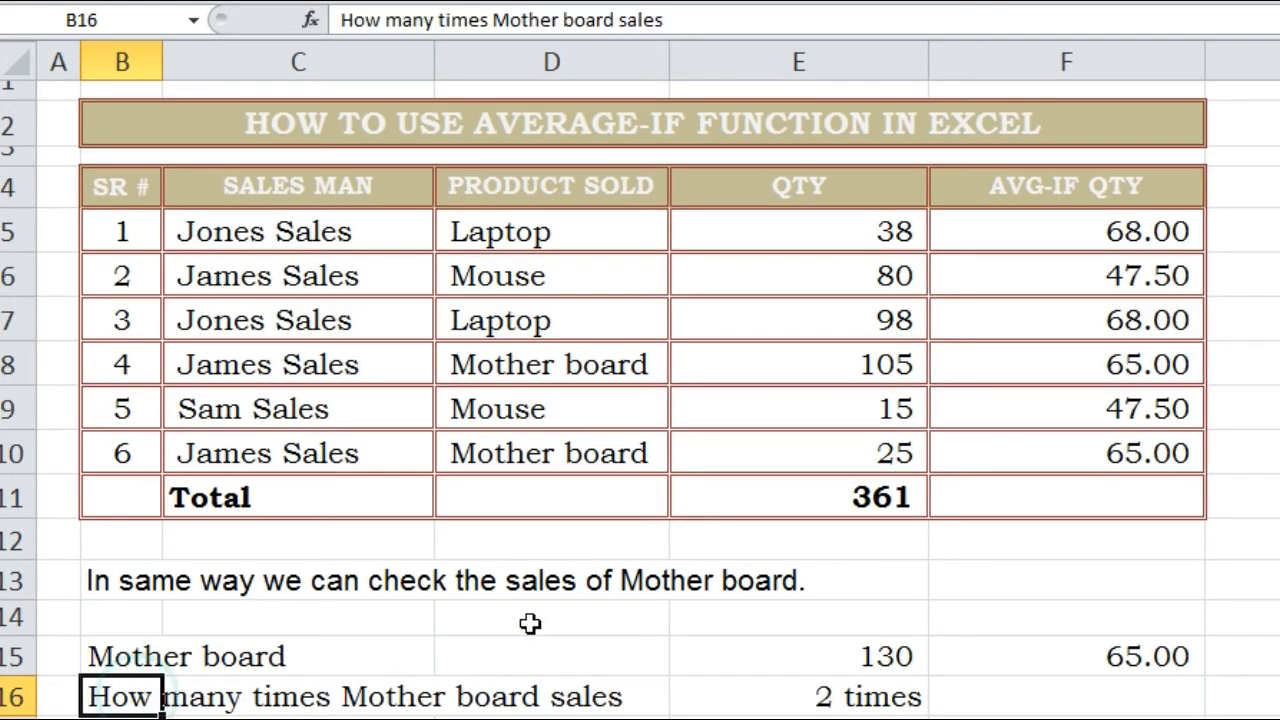
left_click(697, 20)
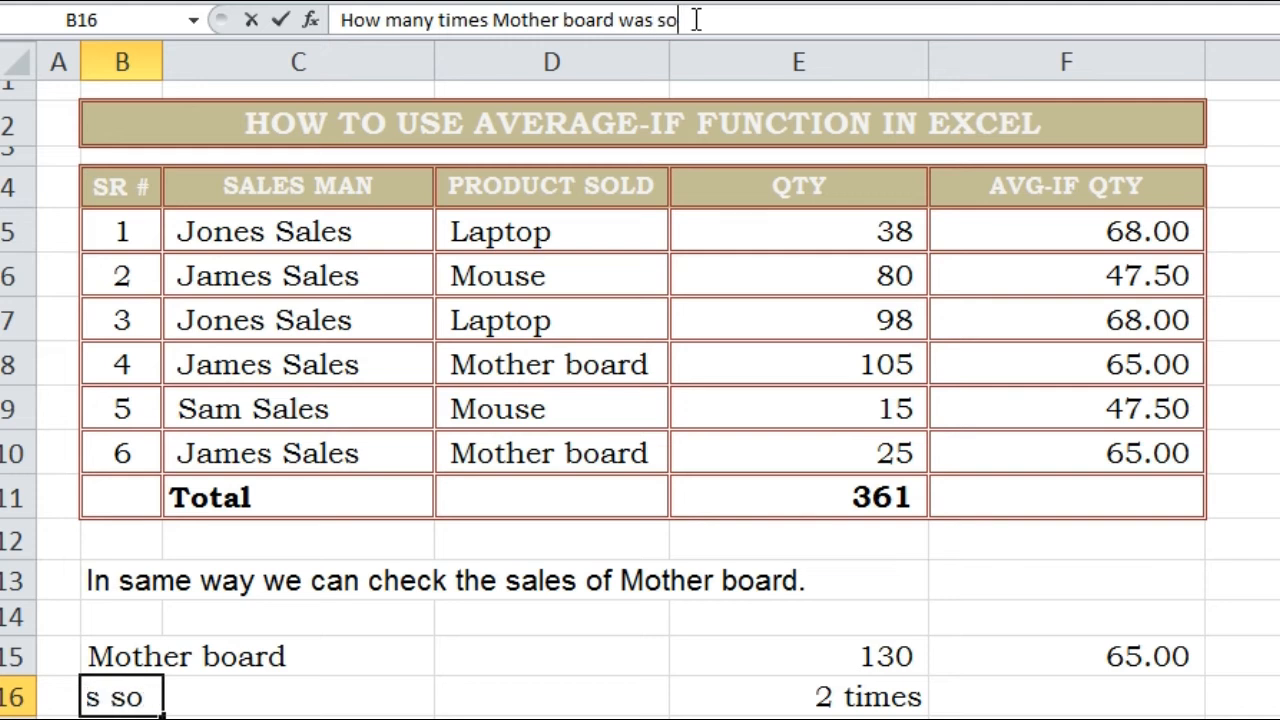
key("Return")
left_click(1250, 618)
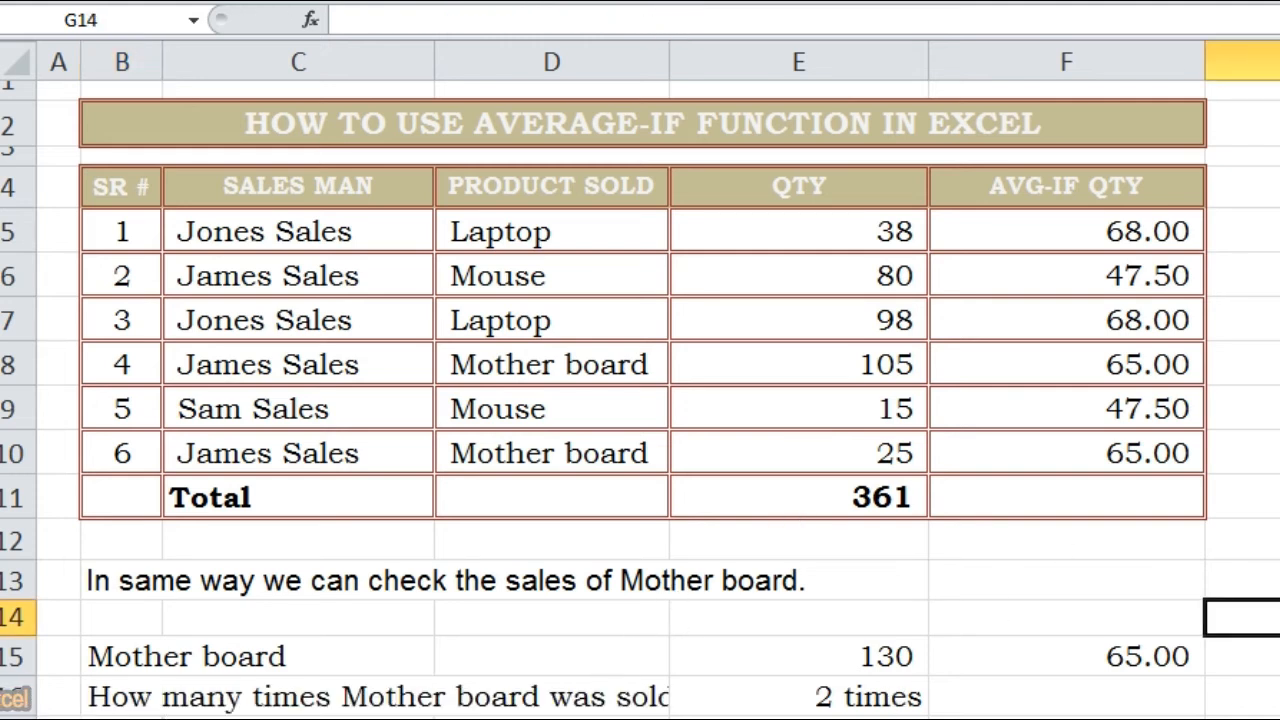
left_click(1279, 453)
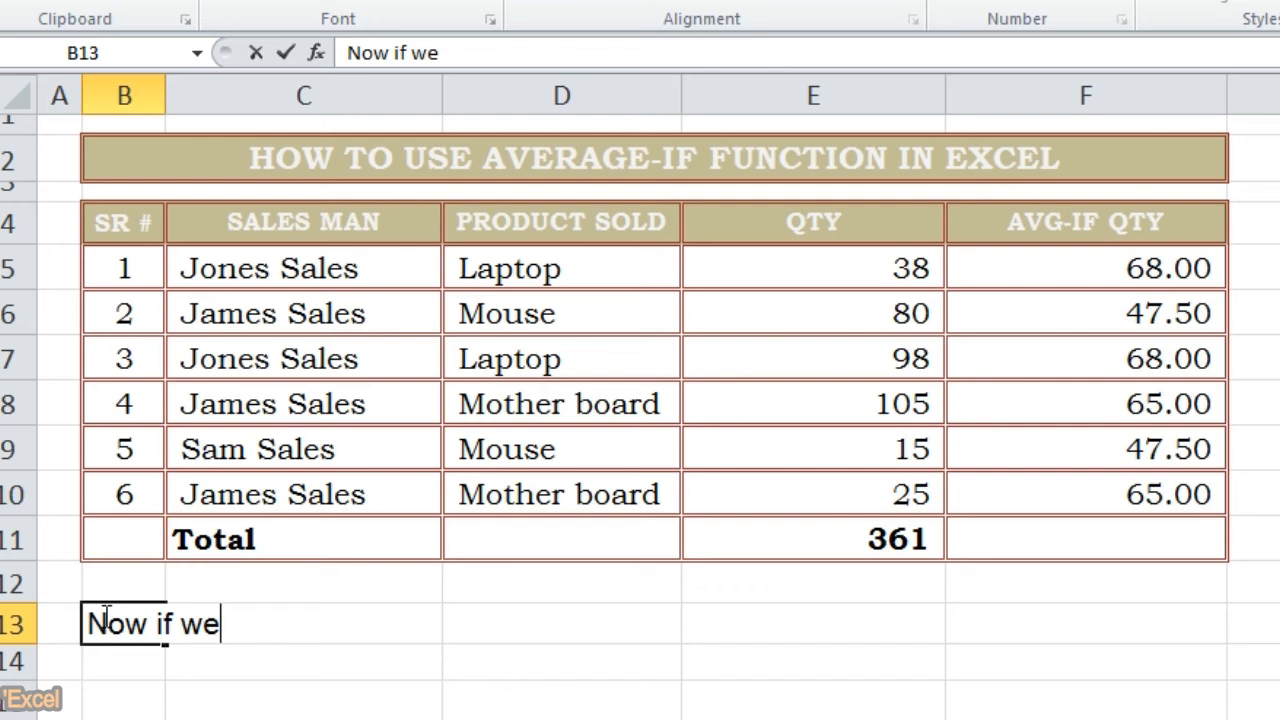
Step: Enter the note "Now if we want to check the average sales of each employee we can check the sales" in B13
type("want to check the average sales of e")
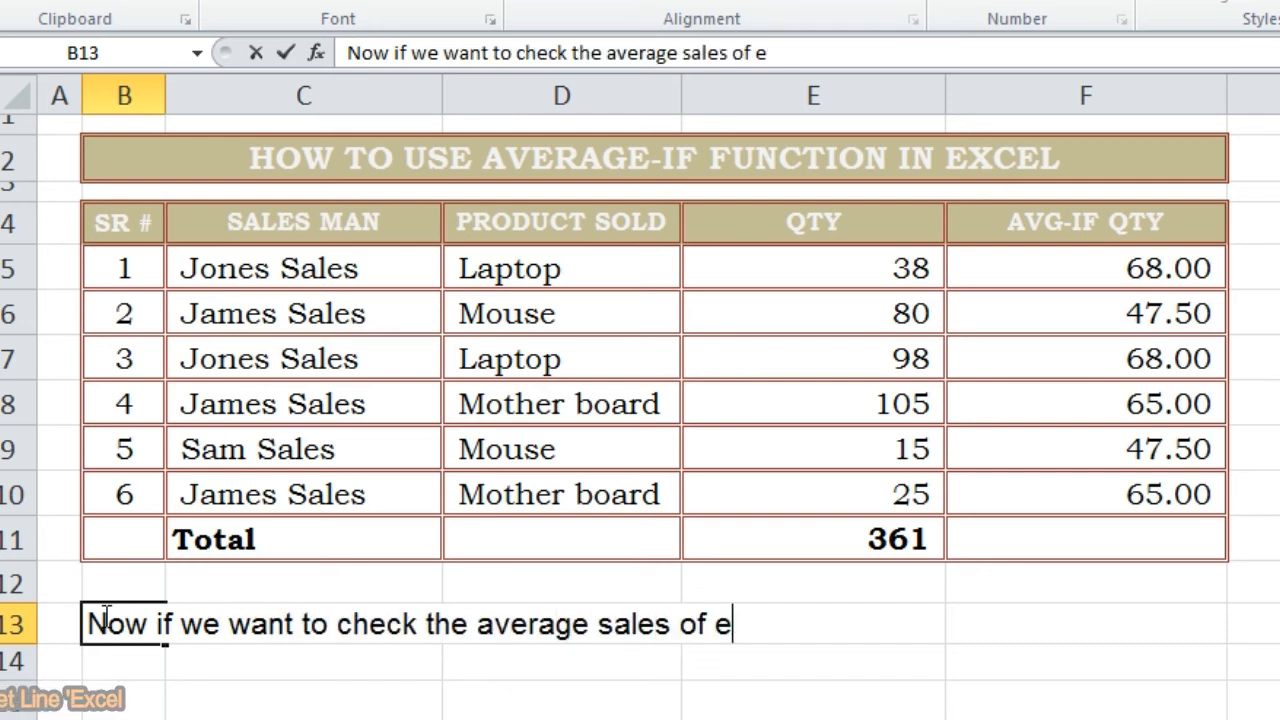
type("ach employee we can check the sal")
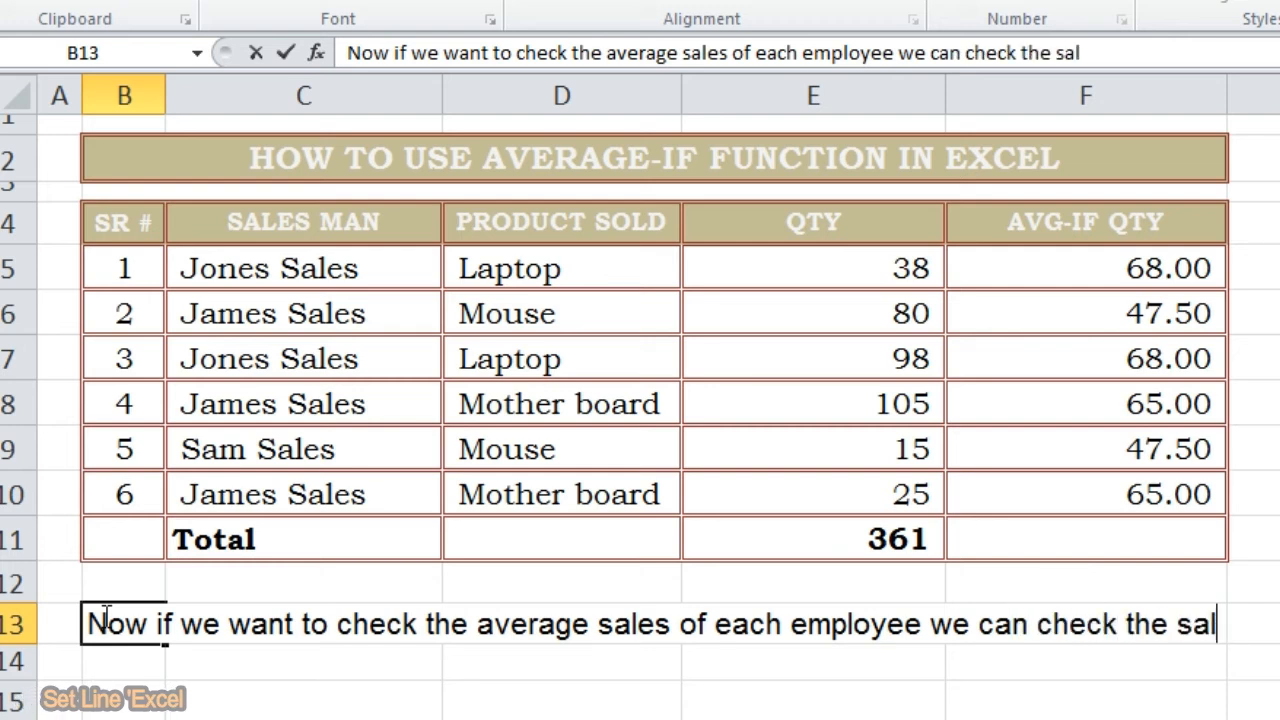
type("es")
key("Return")
Step: Continue the note in B14 with "in same way that how much was each employee average sales."
type("in same wa")
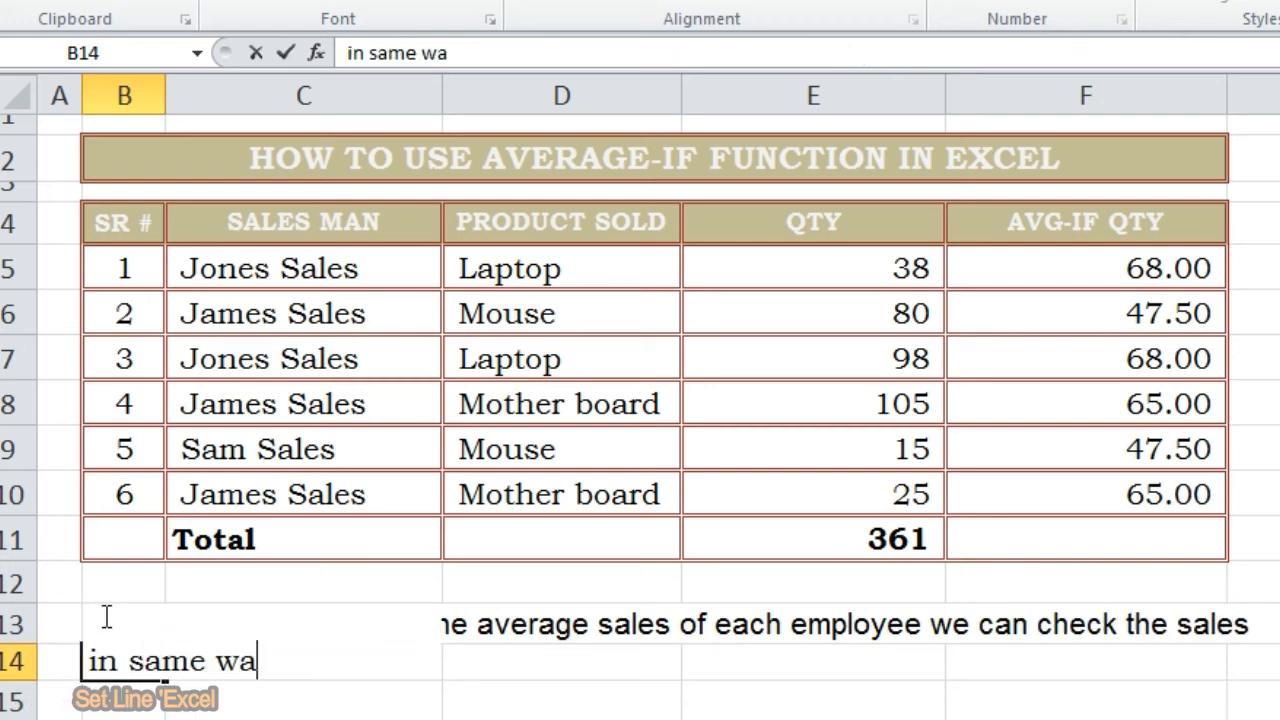
type("y that how much")
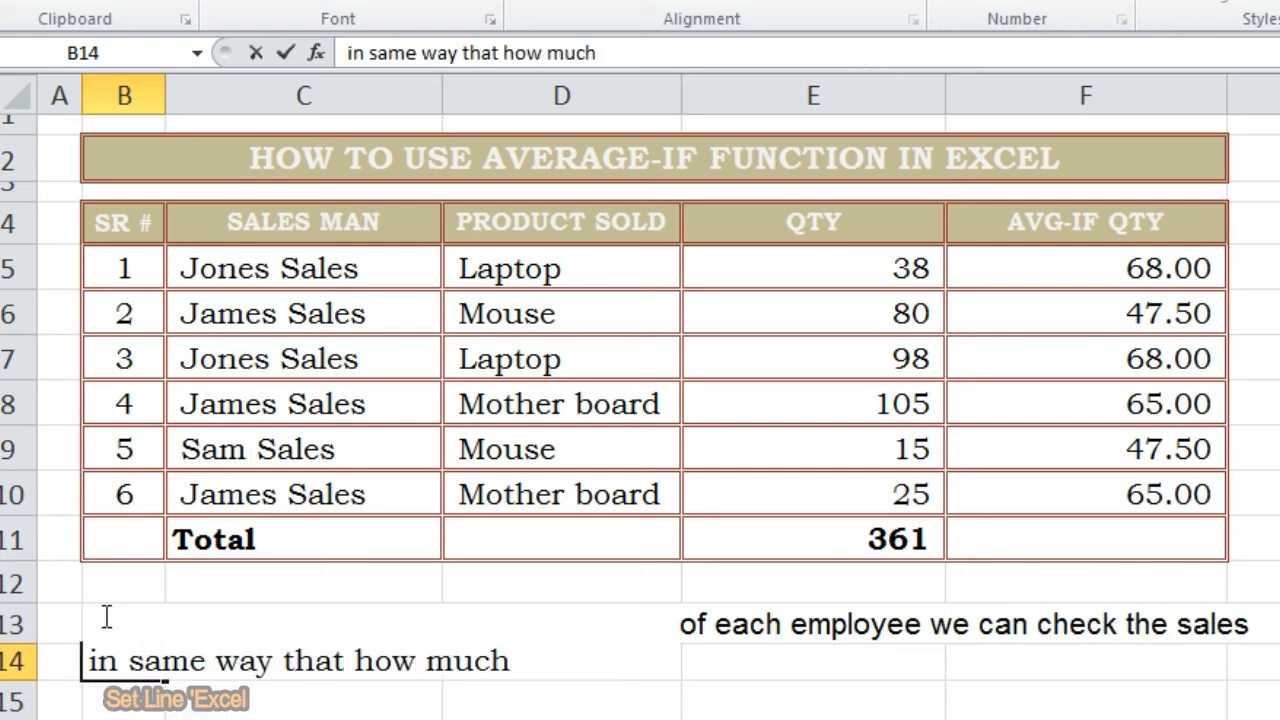
type(" was each empl")
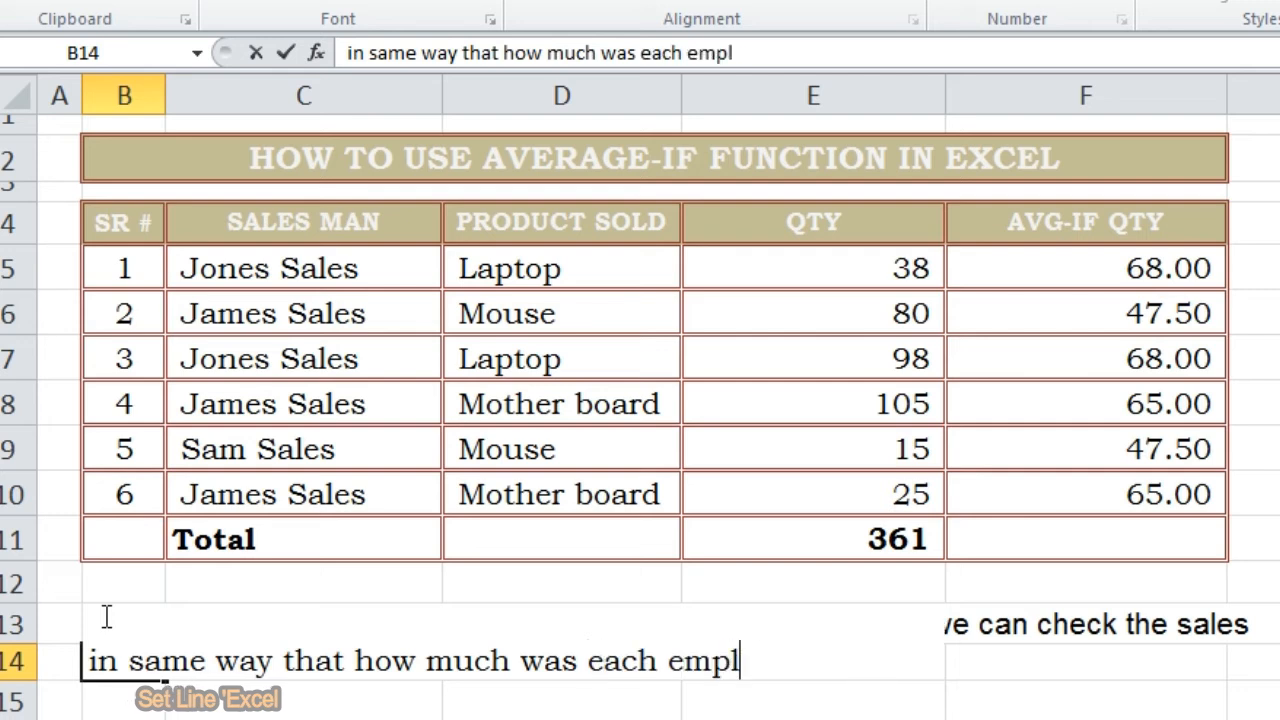
type("oyee average sales.")
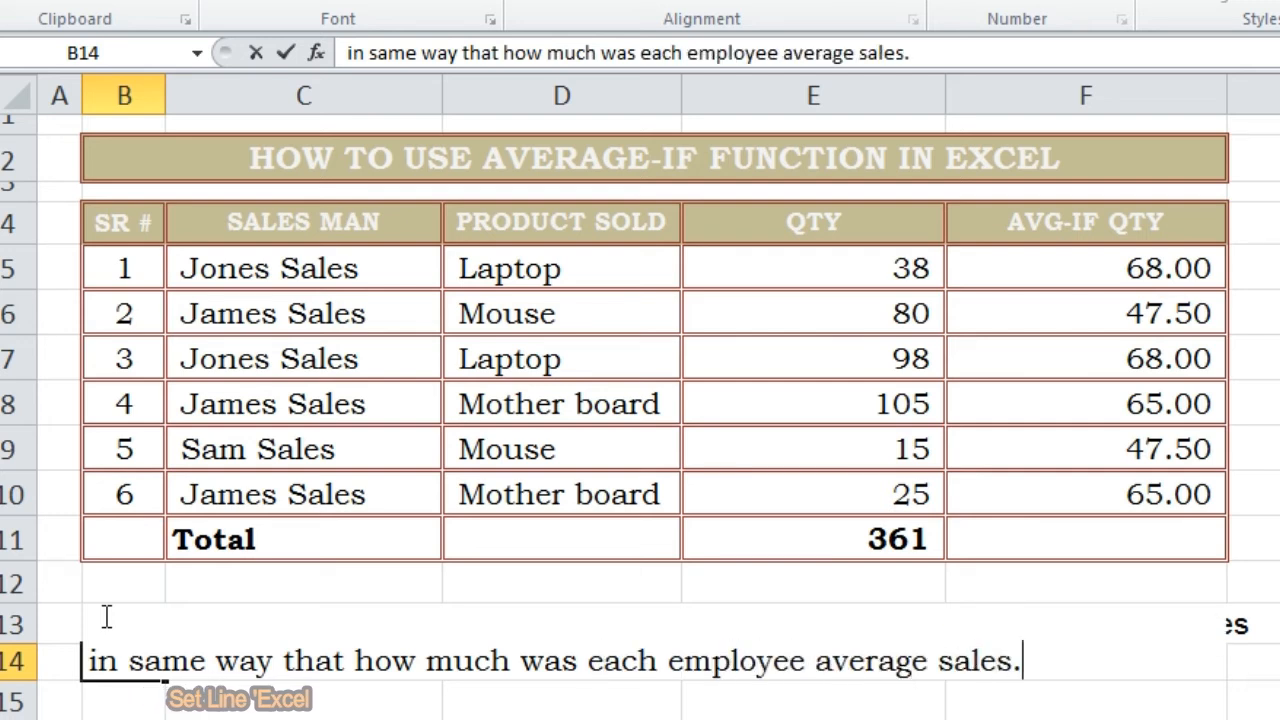
key("Return")
Step: Correct the ending of the B14 note so its last word is "sale."
left_click(94, 660)
left_click(920, 54)
key("BackSpace")
key("BackSpace")
type(".")
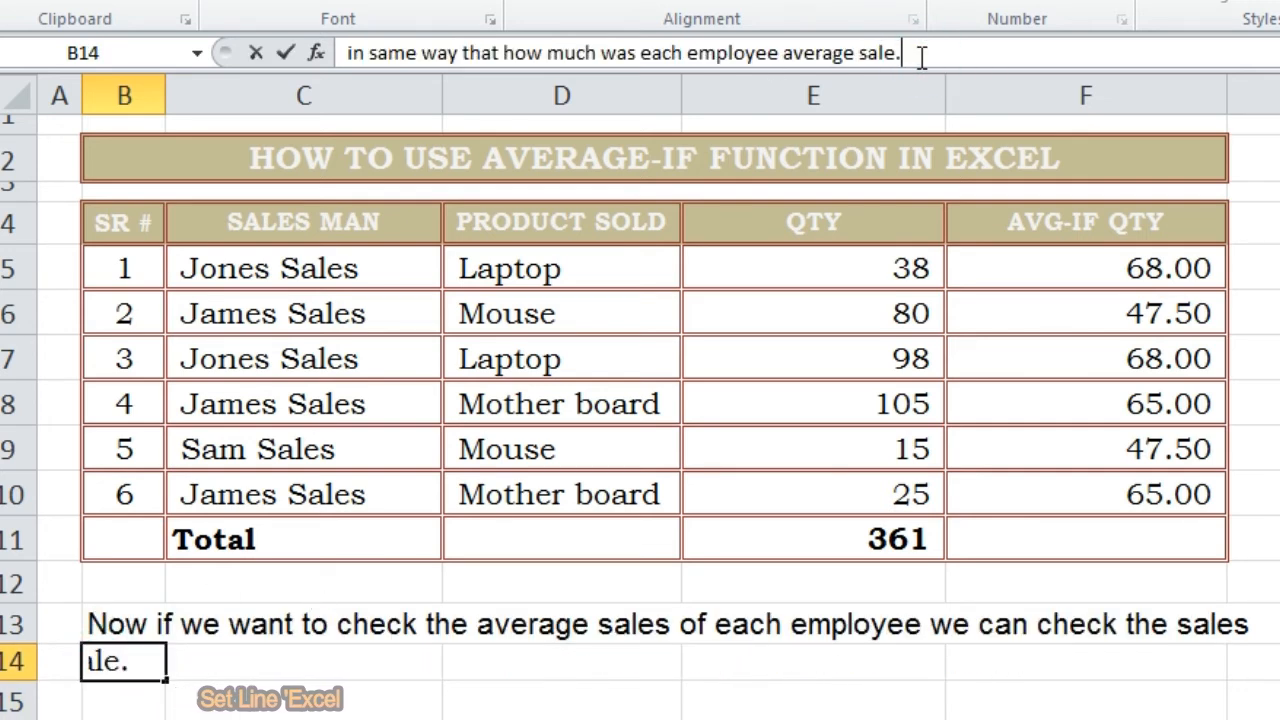
key("Return")
Step: Write the formula =AVERAGEIF(C5:C10,C5,E5:E10) in F5 to average quantities by salesman
left_click(1066, 266)
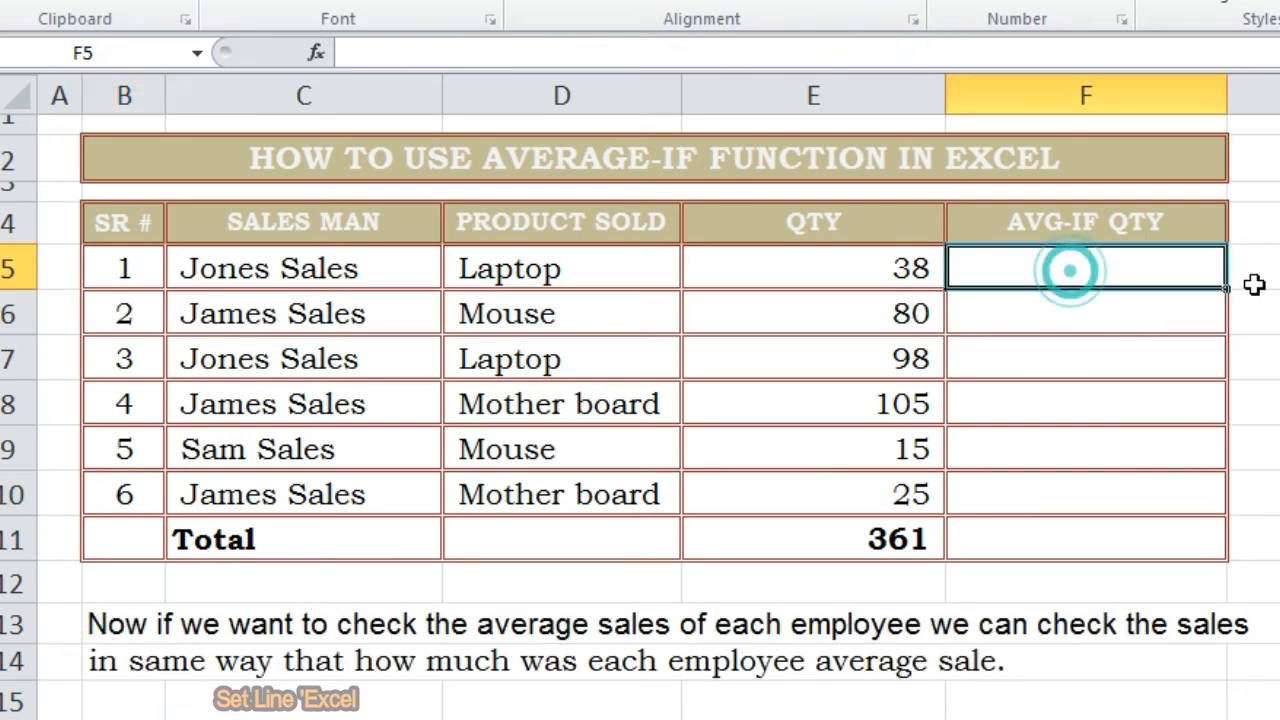
type("=")
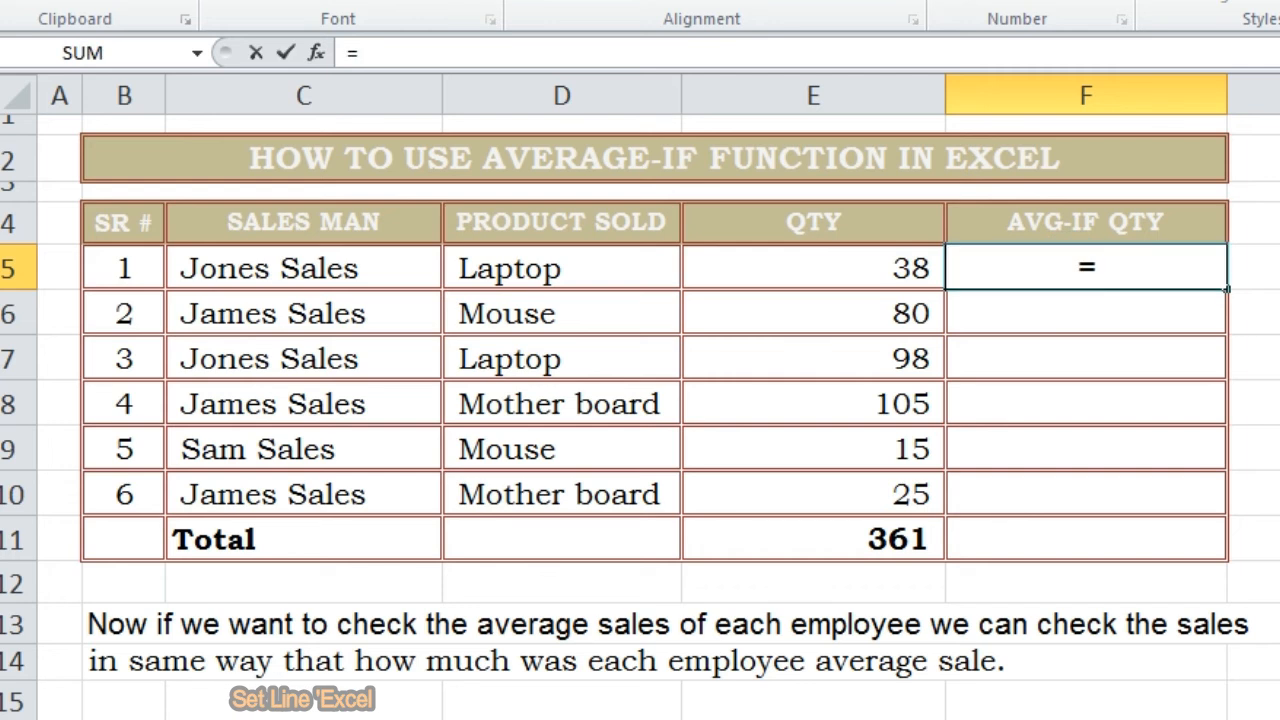
type("averageif")
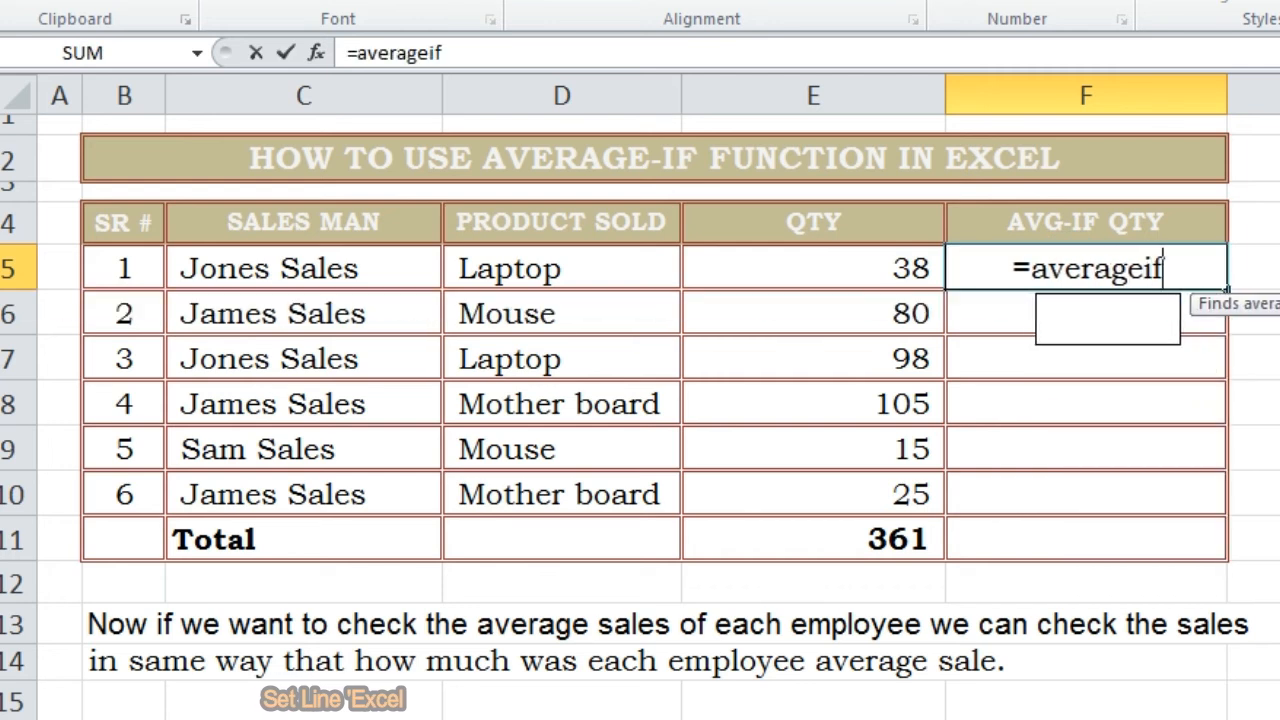
key("Tab")
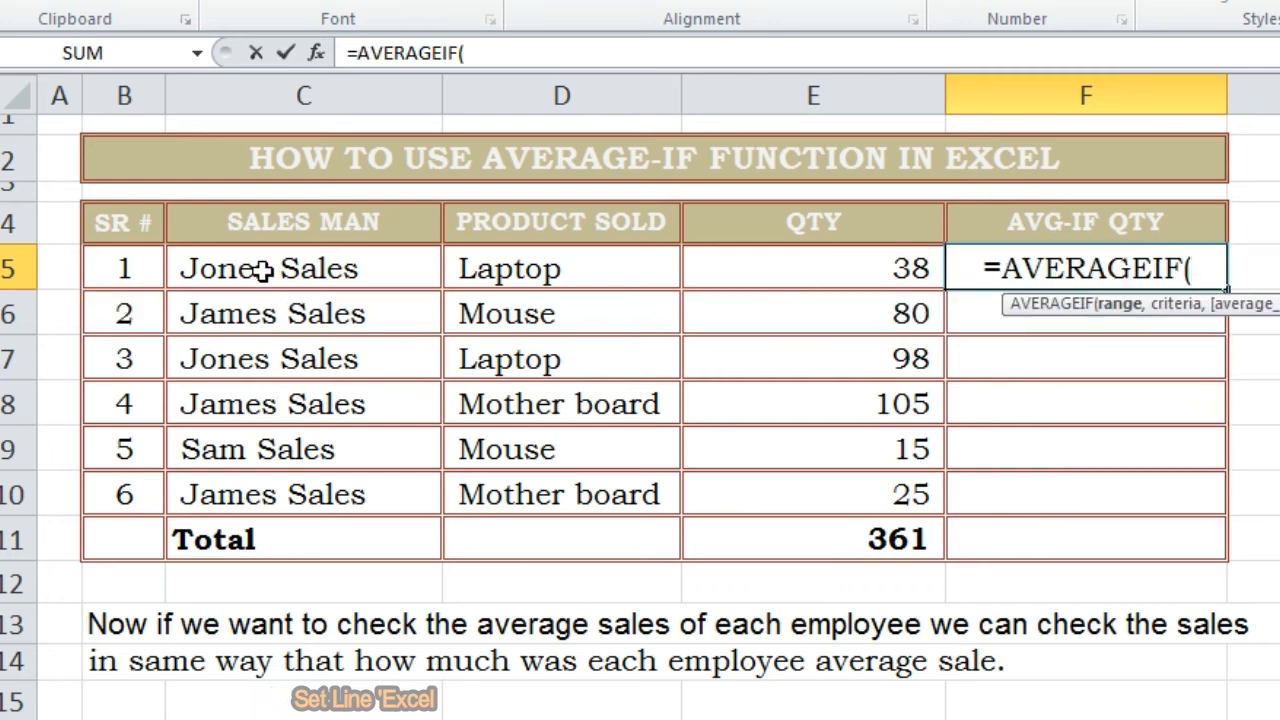
left_click_drag(262, 270, 259, 473)
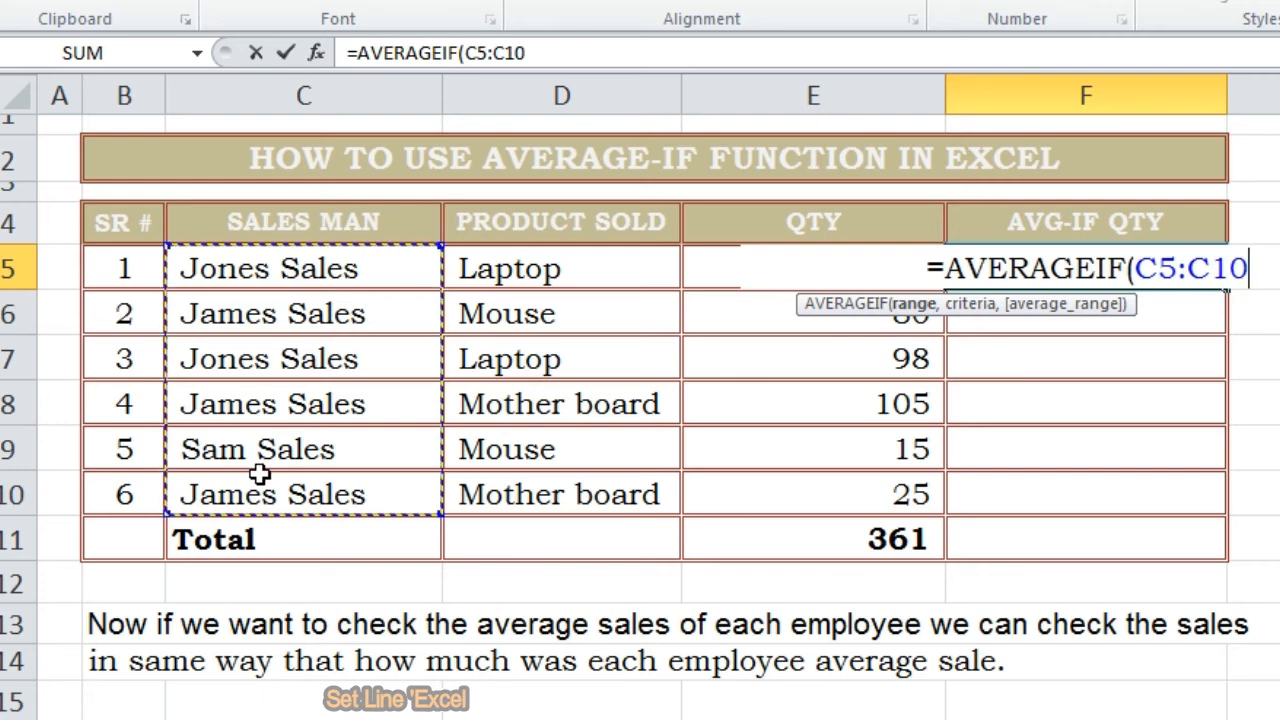
type(",")
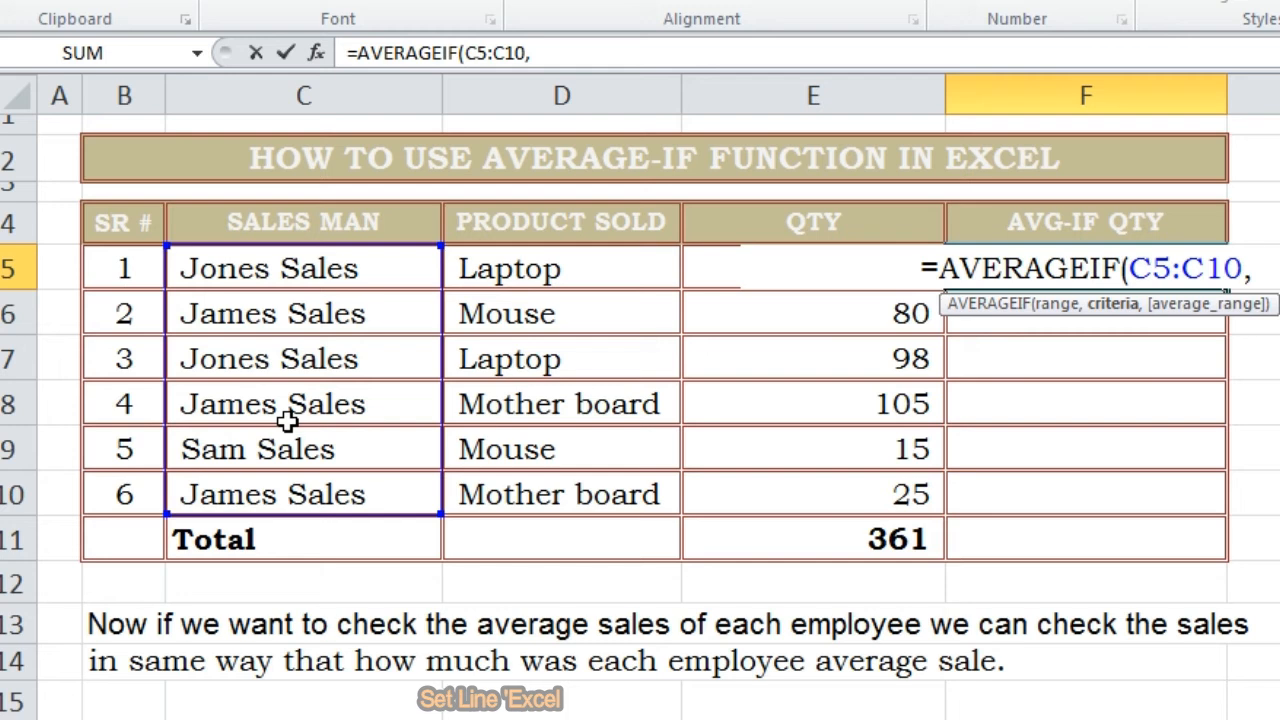
left_click(311, 267)
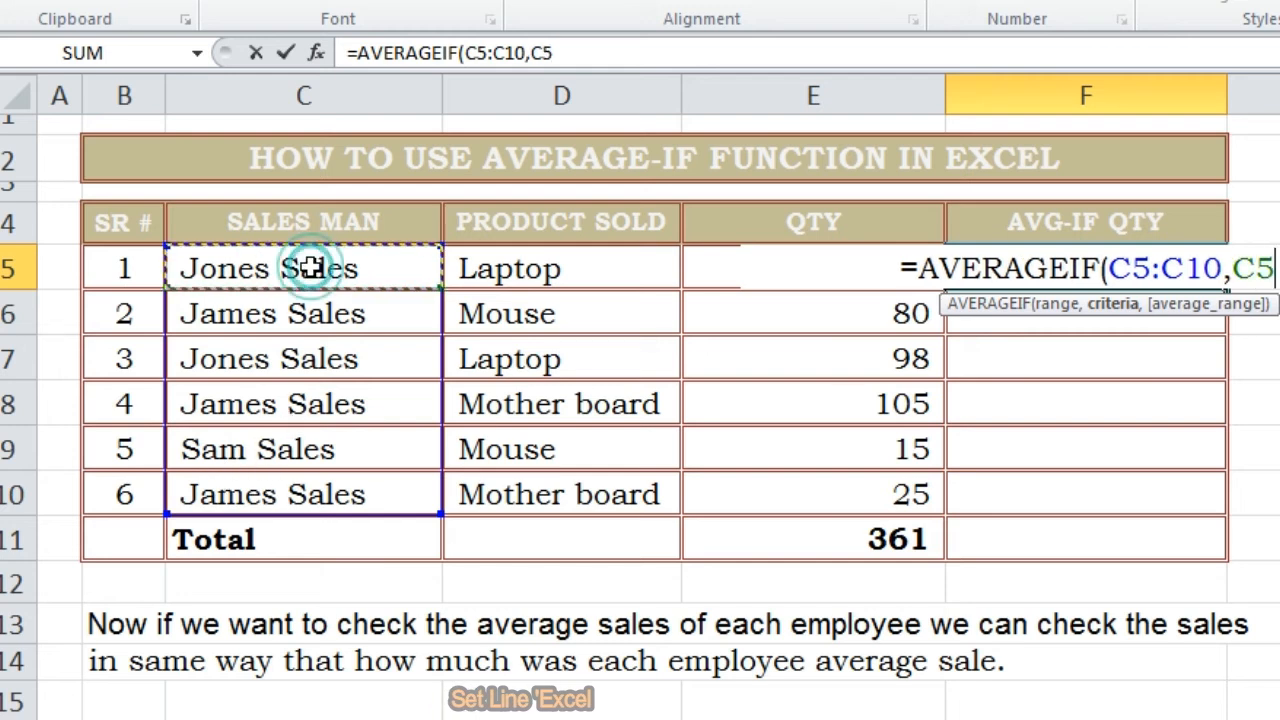
type(",")
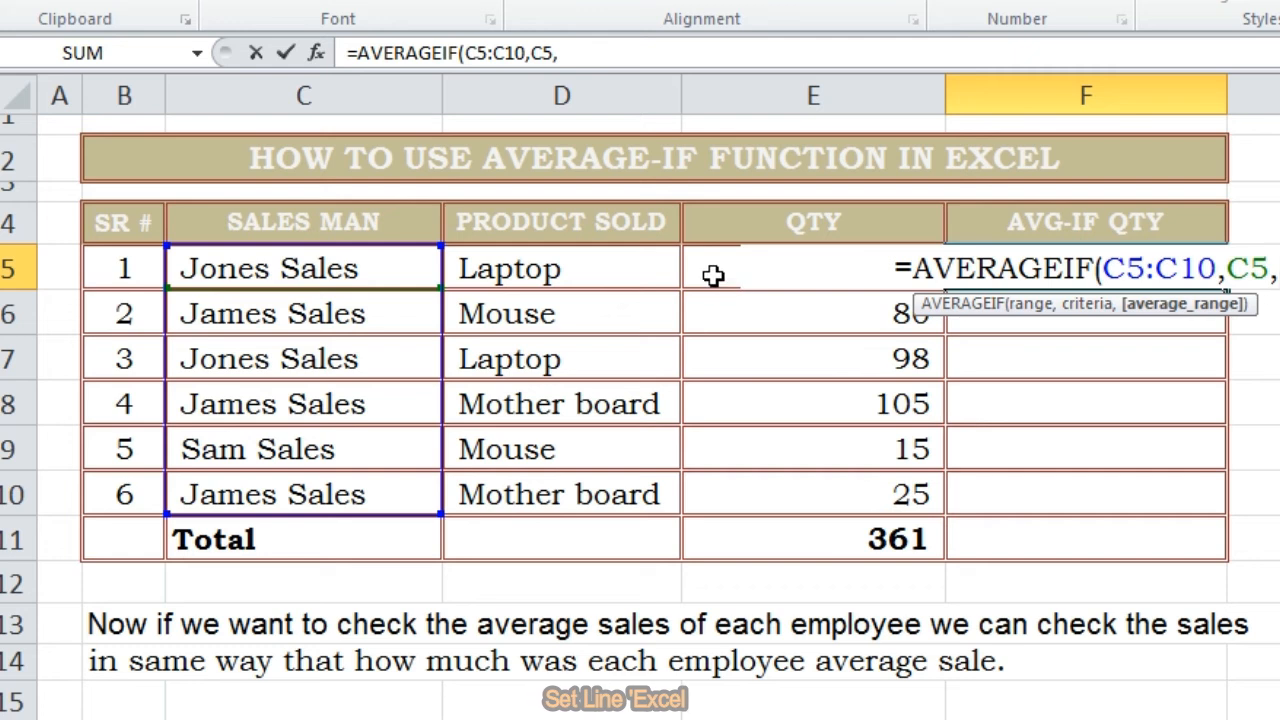
left_click_drag(713, 276, 720, 494)
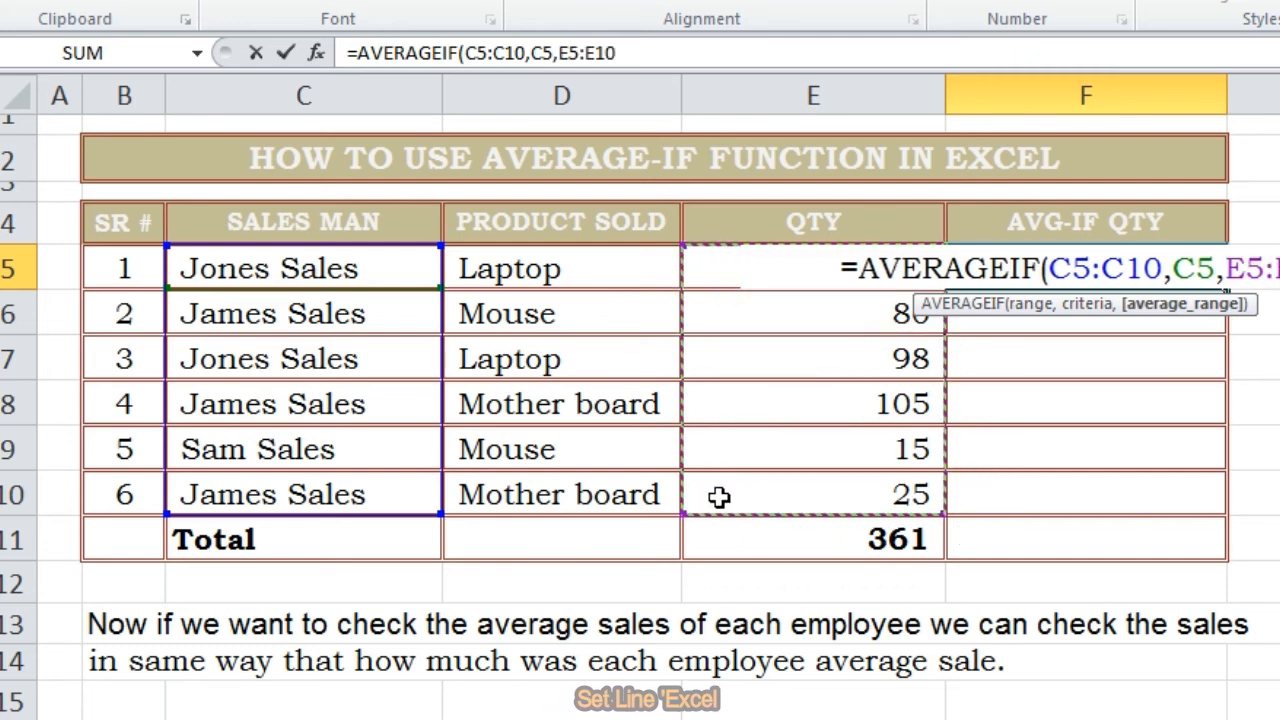
type(")")
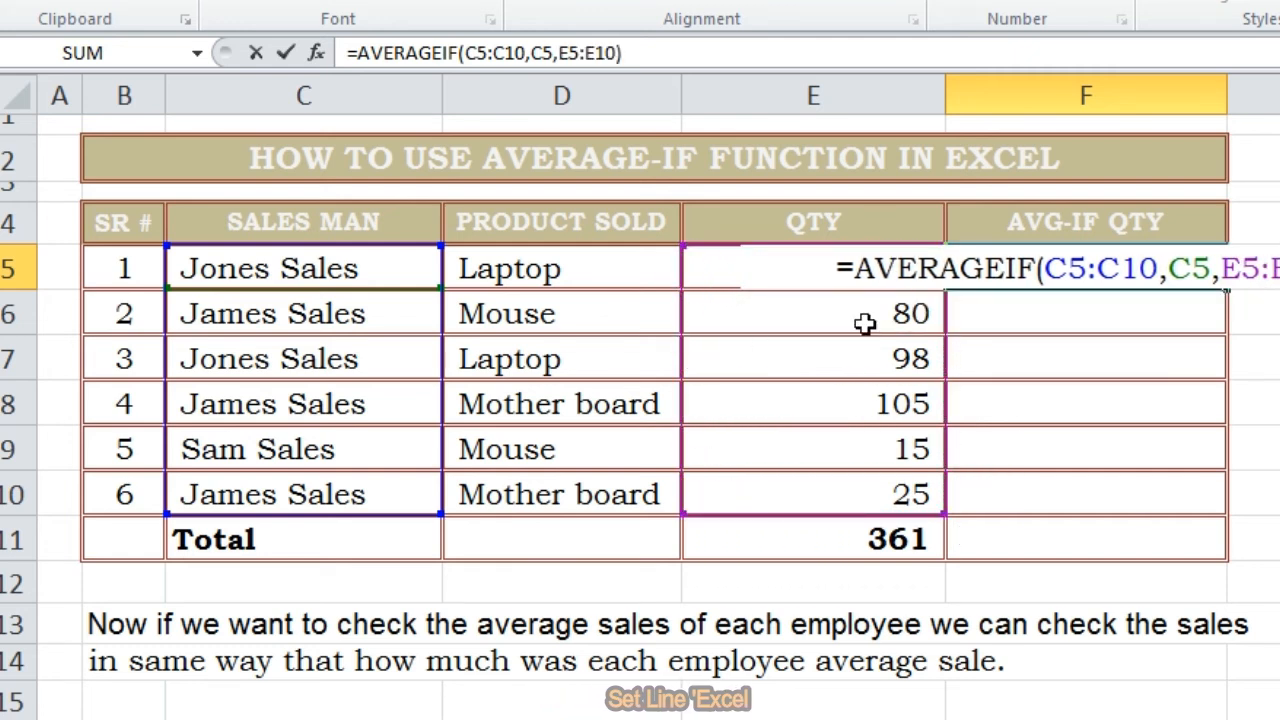
Step: Make both ranges in the F5 formula absolute, as $C$5:$C$10 and $E$5:$E$10, and enter the formula
double_click(510, 53)
left_click_drag(493, 55, 466, 53)
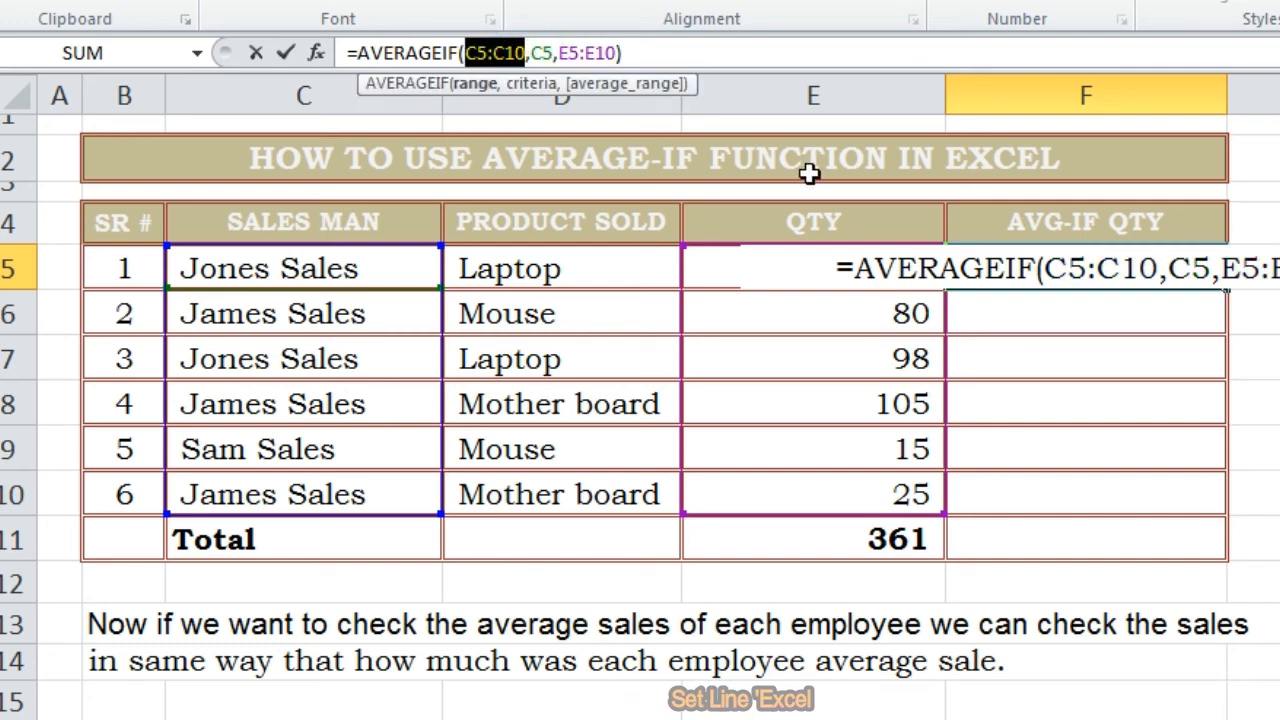
key("F4")
left_click_drag(664, 53, 599, 53)
key("F4")
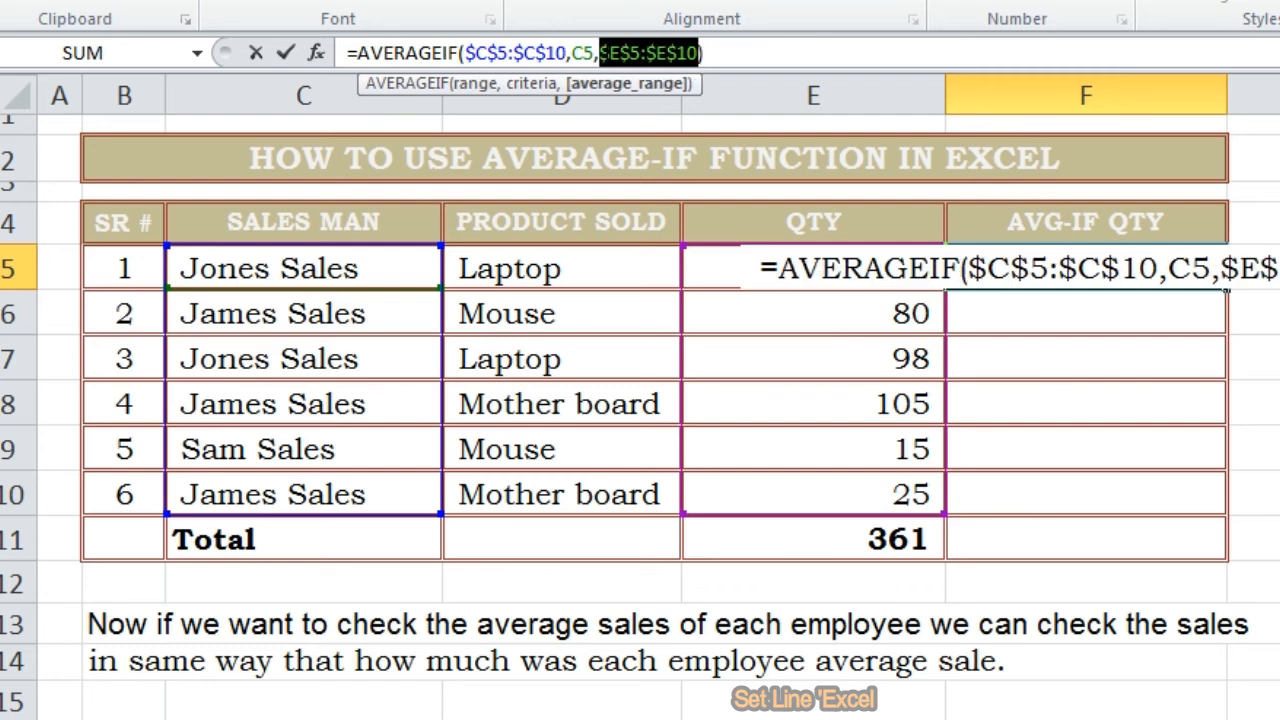
key("Return")
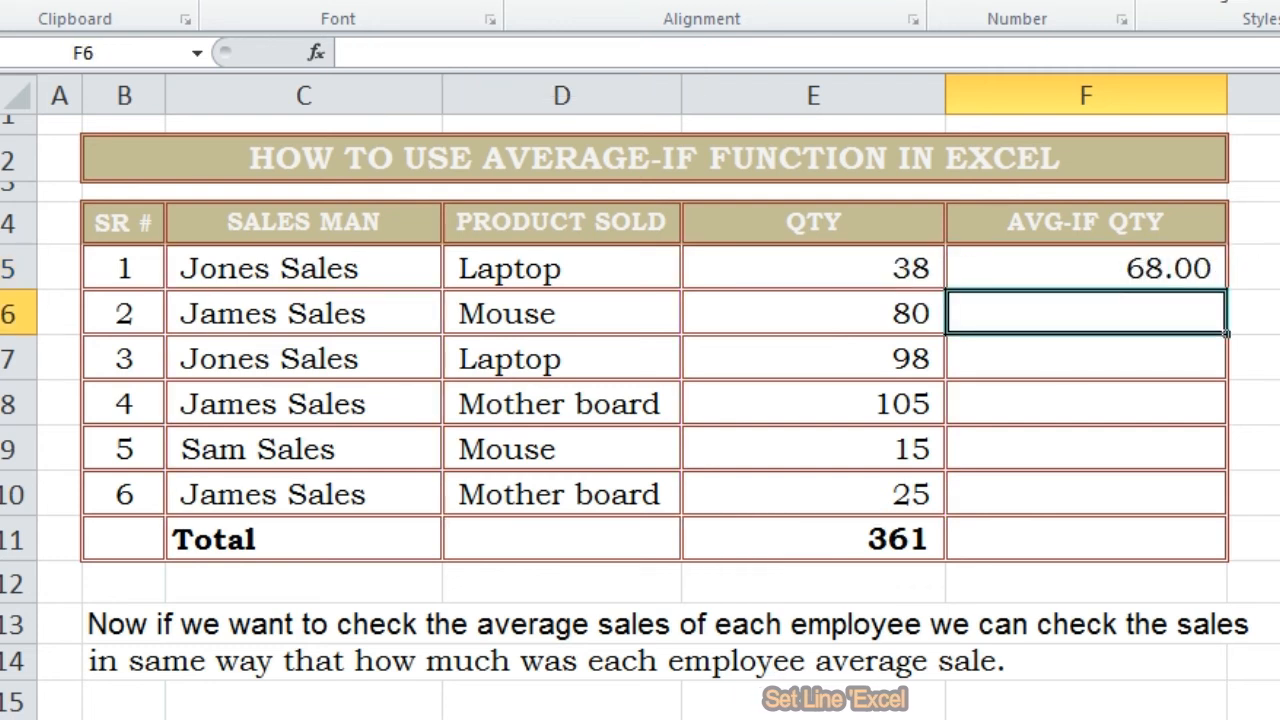
Step: Fill the salesman AVERAGEIF formula from F5 down through F10
left_click(1122, 254)
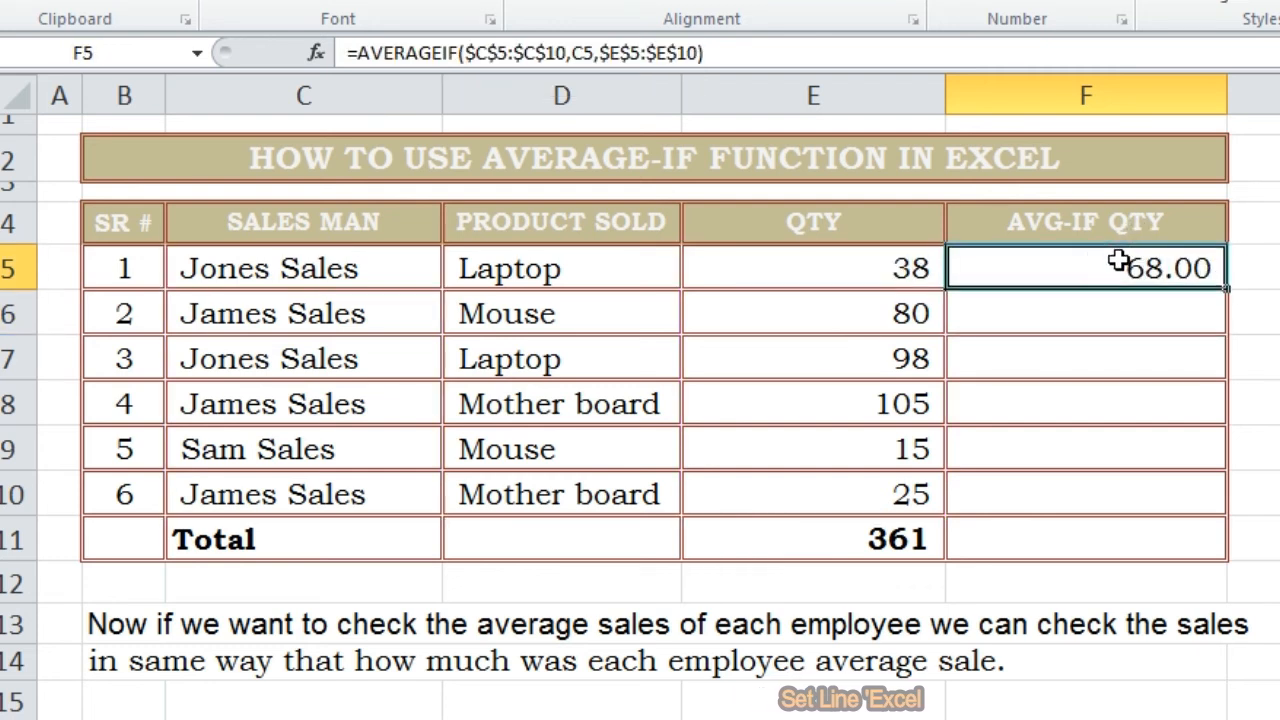
left_click(265, 269)
left_click(1047, 257)
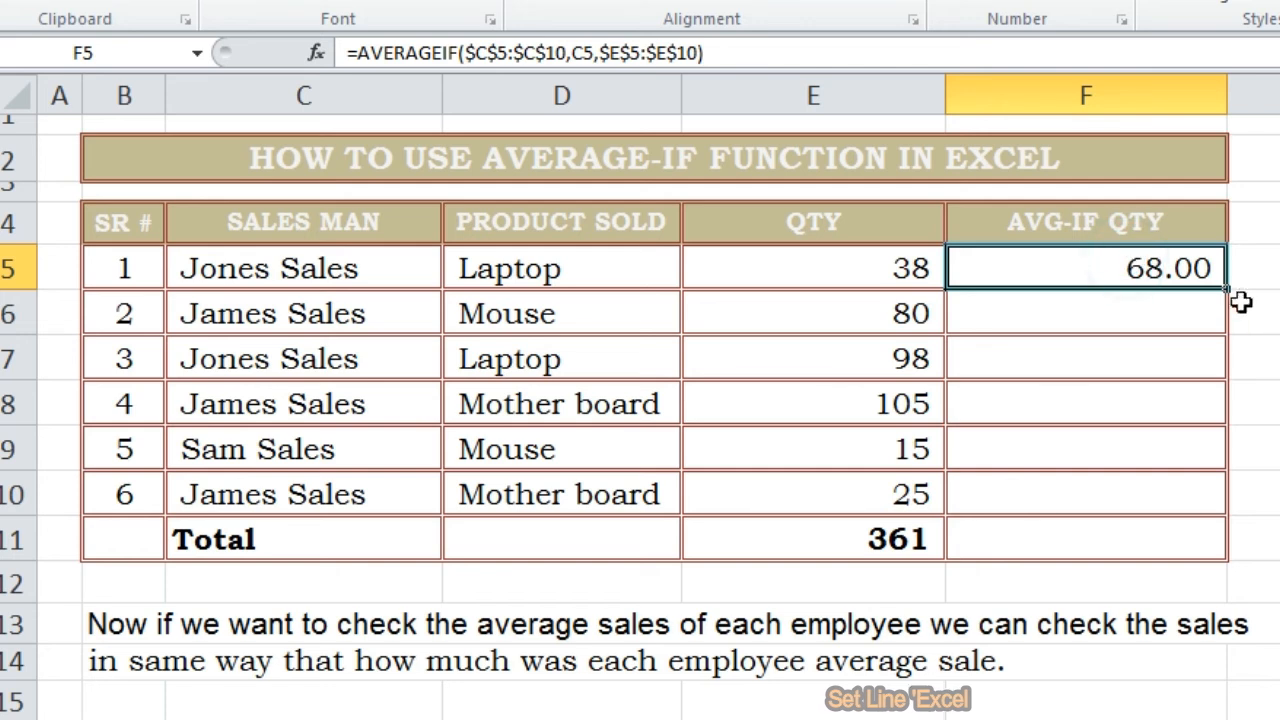
left_click_drag(1227, 290, 1214, 510)
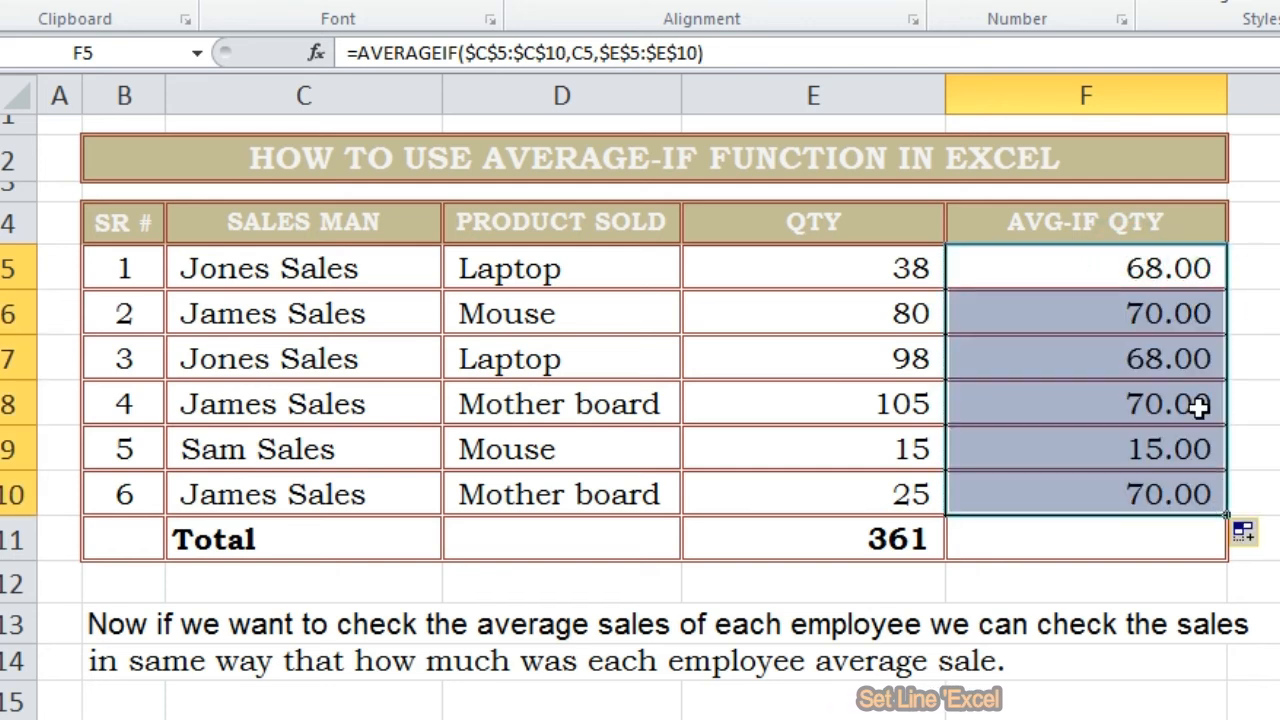
Step: Check the AVG-IF QTY results in rows 6 to 10 against the salesmen in column C
left_click(1157, 313)
left_click(277, 316)
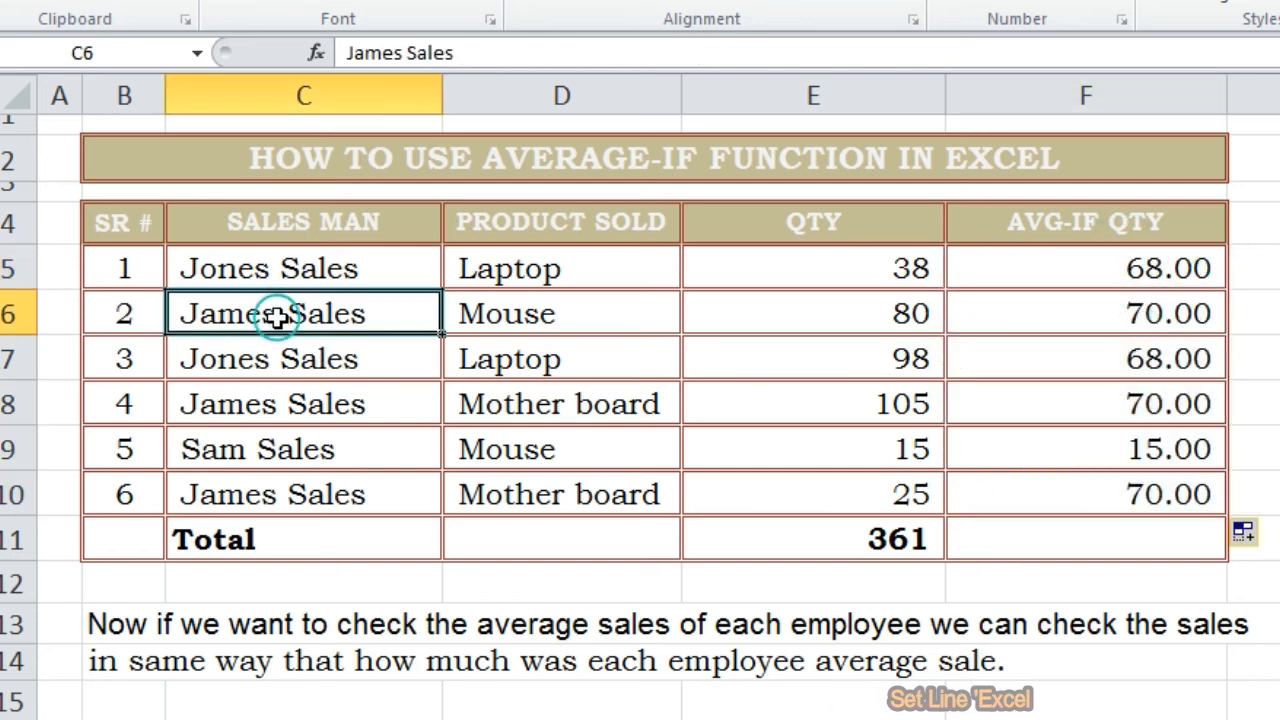
left_click(1058, 362)
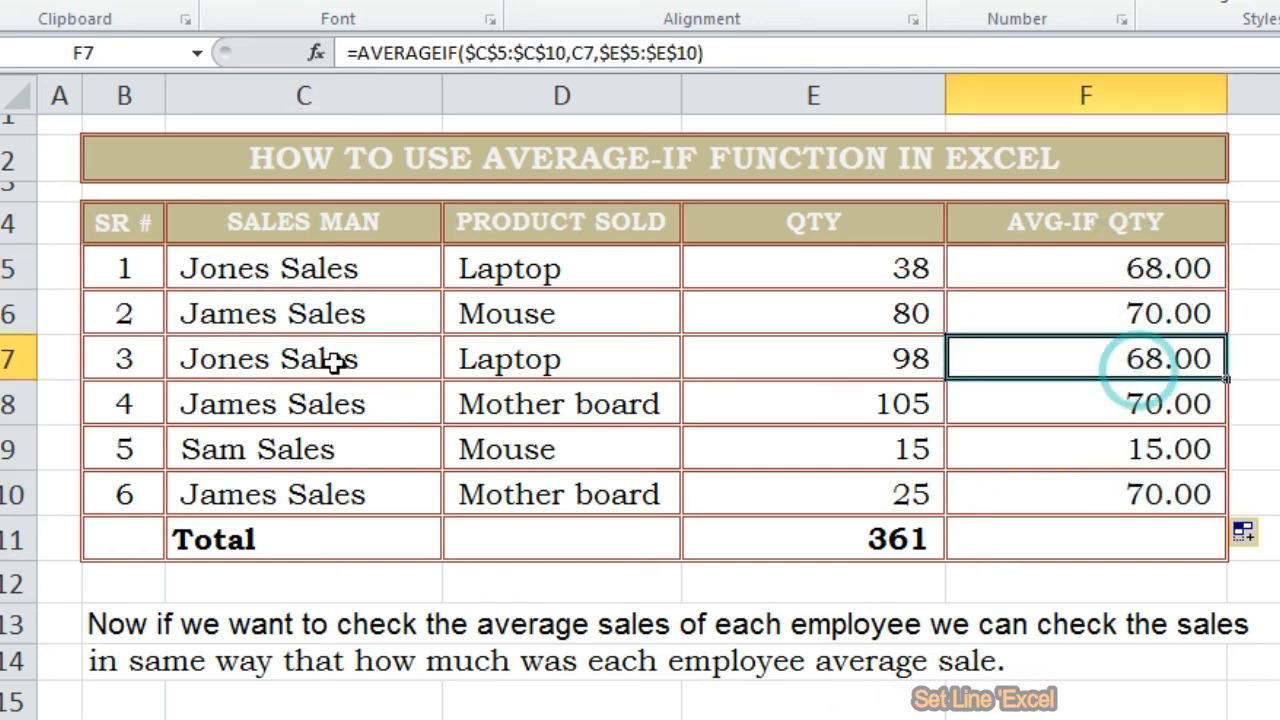
left_click(273, 362)
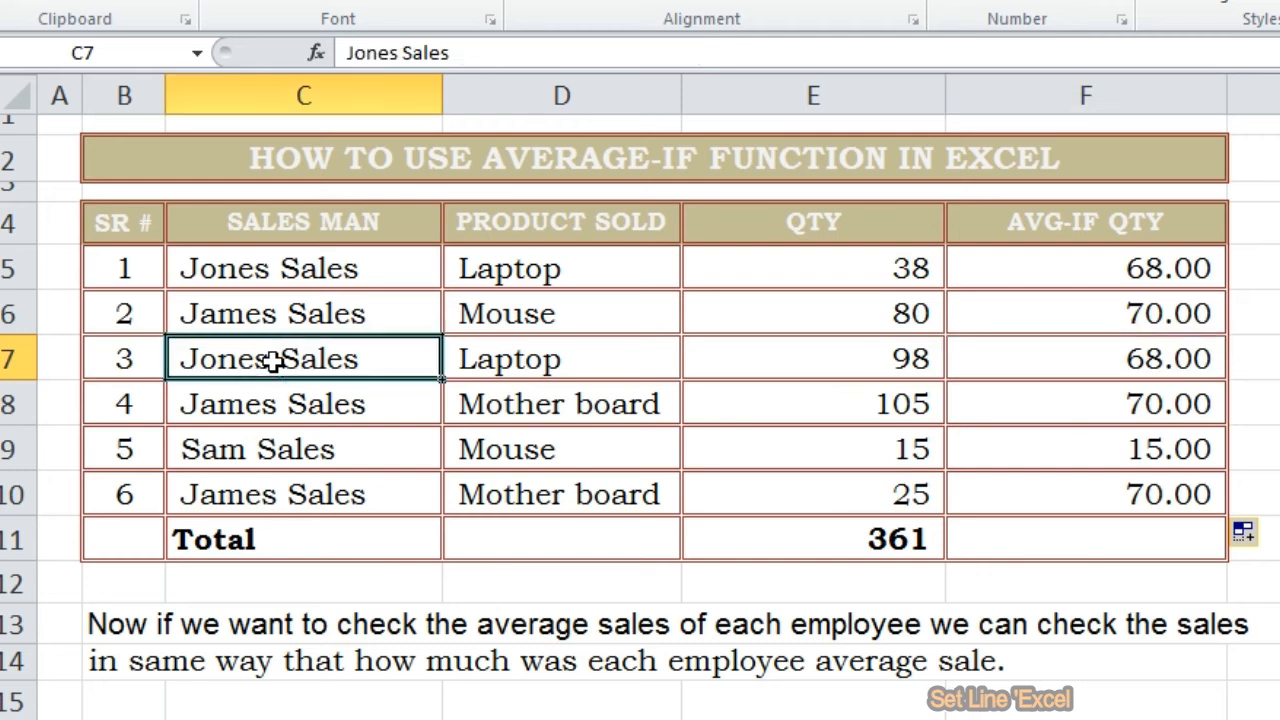
left_click(1157, 465)
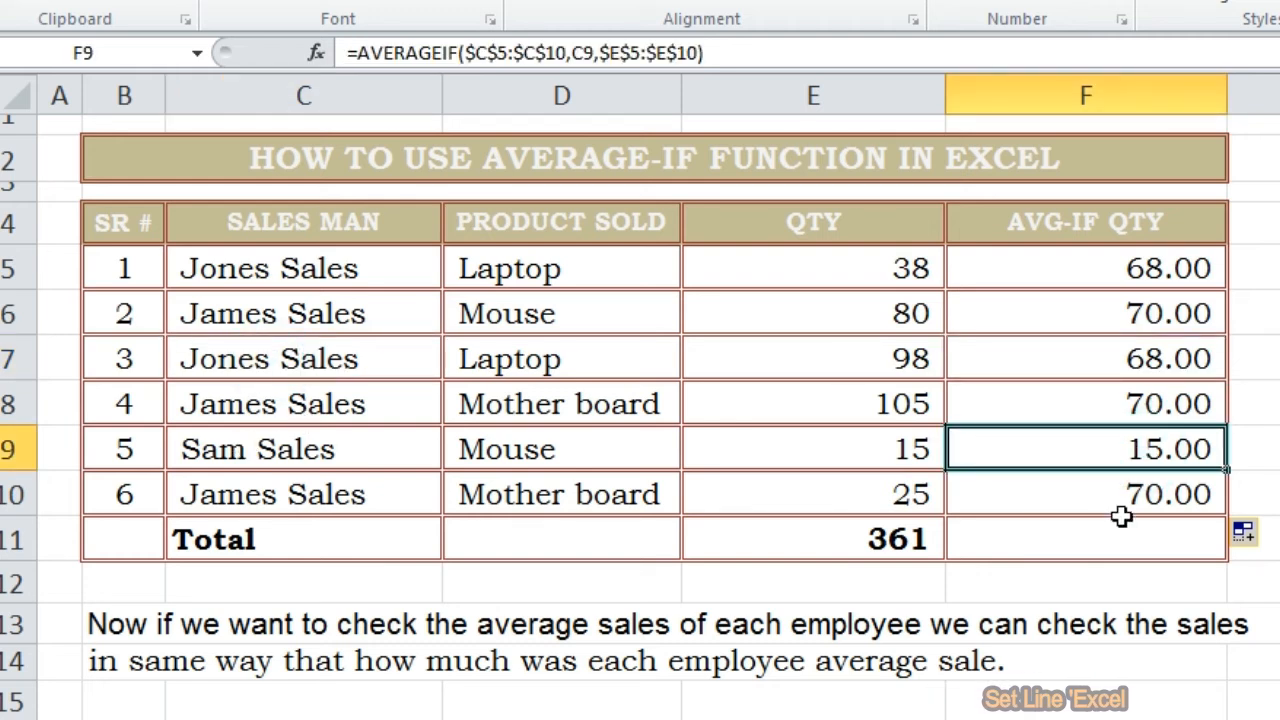
left_click(1137, 494)
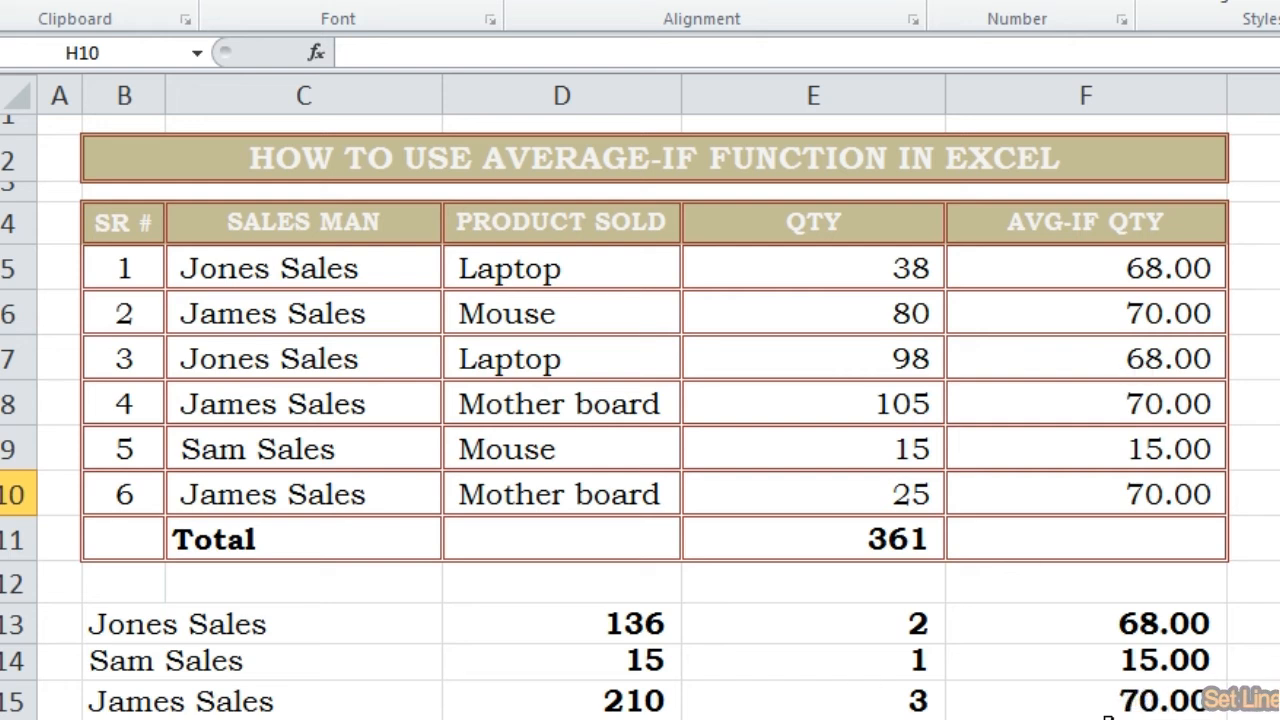
Step: Inspect which quantity cells the total formula in D13 adds up
left_click(640, 625)
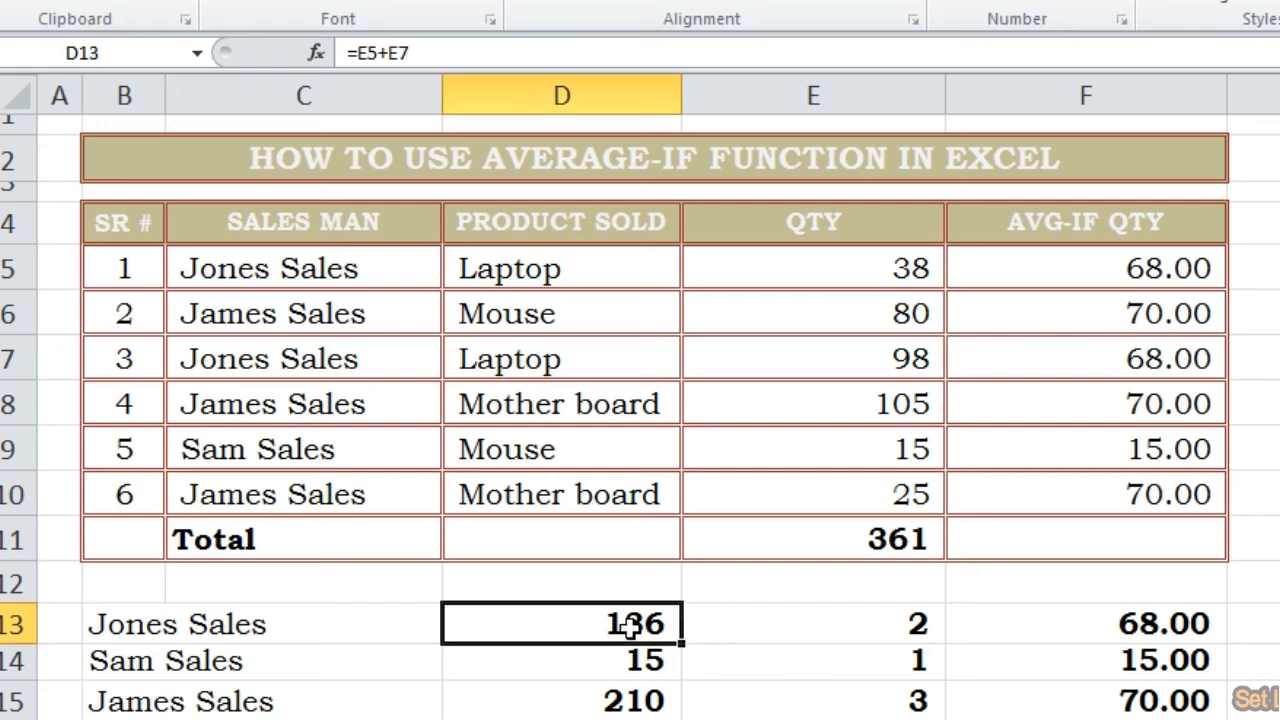
left_click(519, 65)
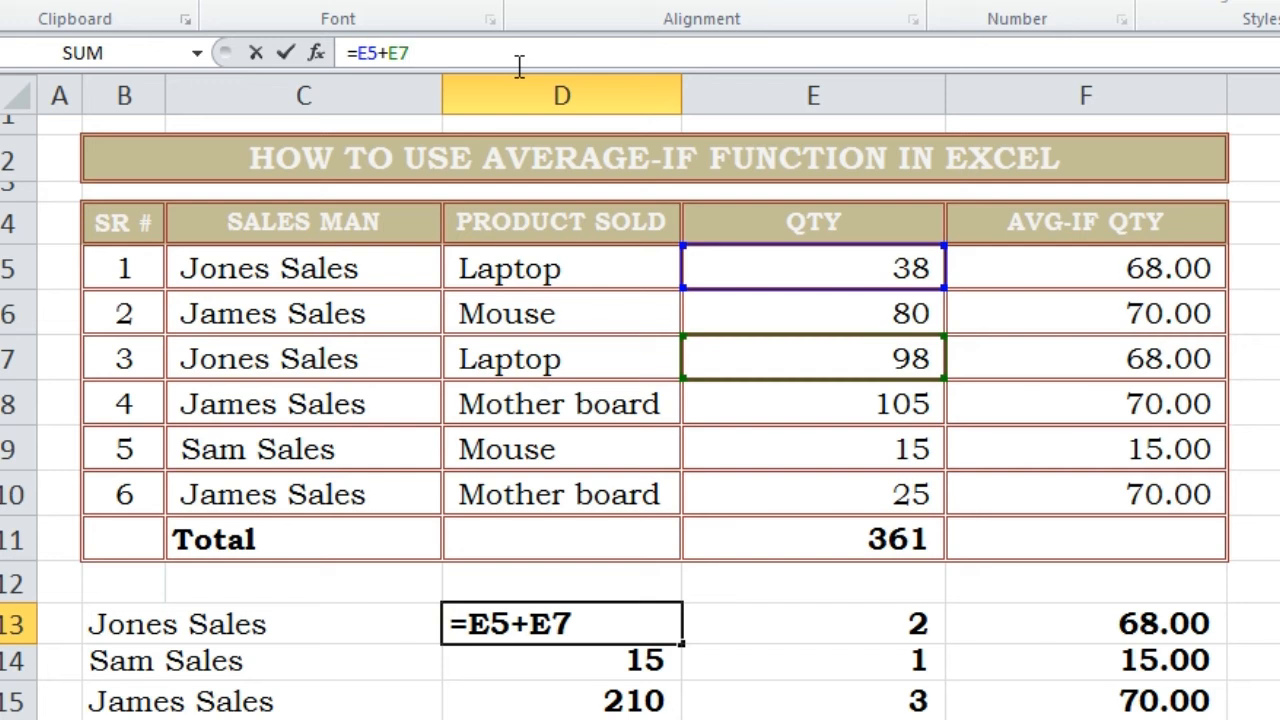
key("Return")
key("Up")
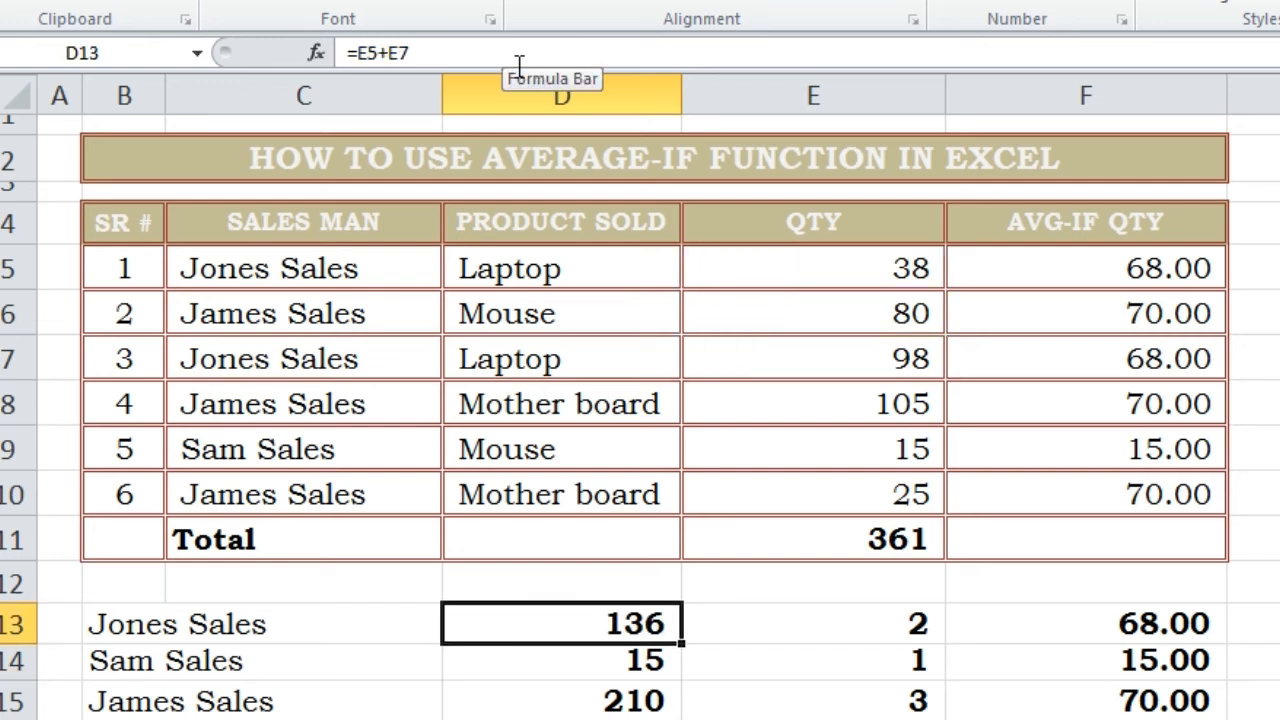
Step: Label the check table in D12:F12 with the headings "Total Sold Qty", "How many times" and "Average"
key("Up")
type("T")
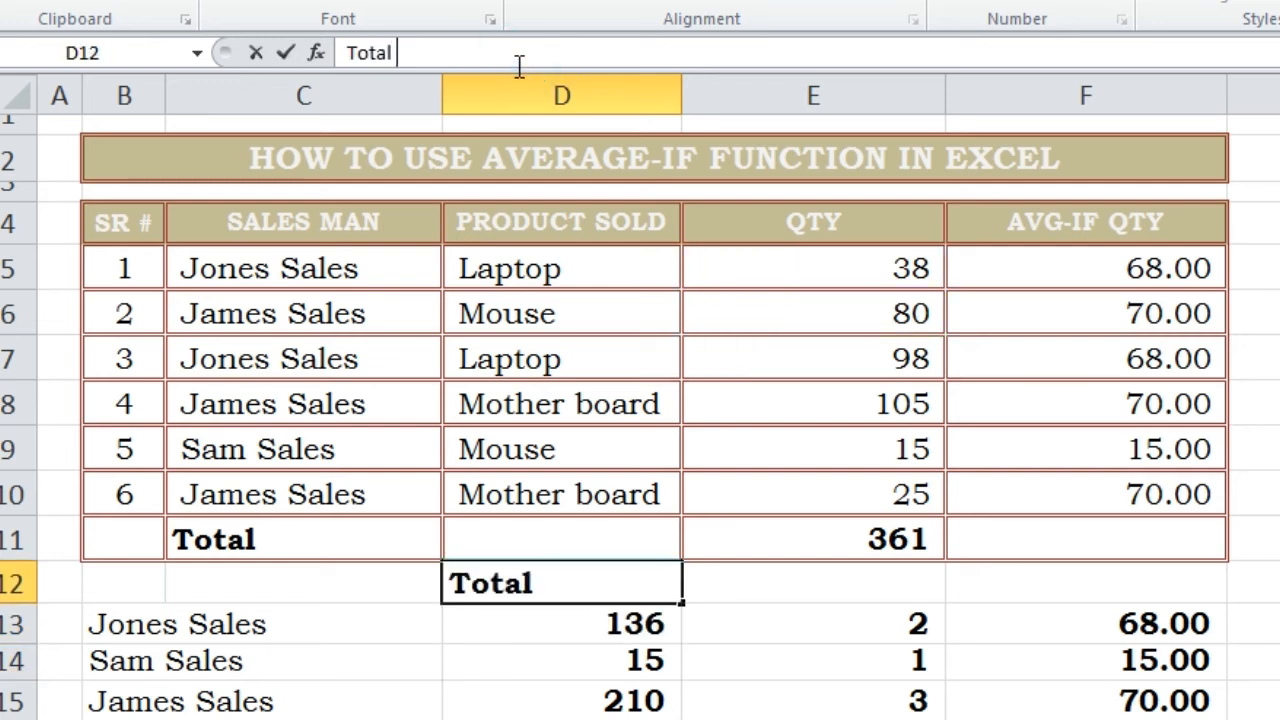
type("otal Sold Qty")
key("Tab")
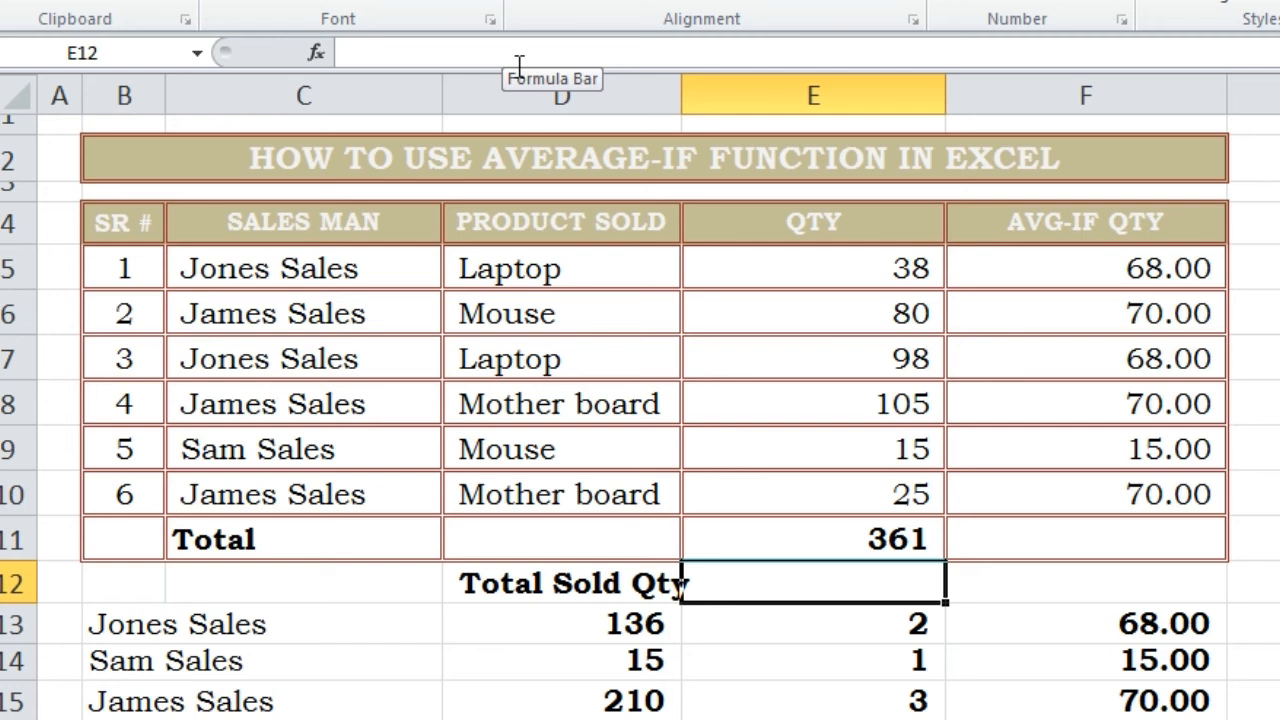
type("How many times")
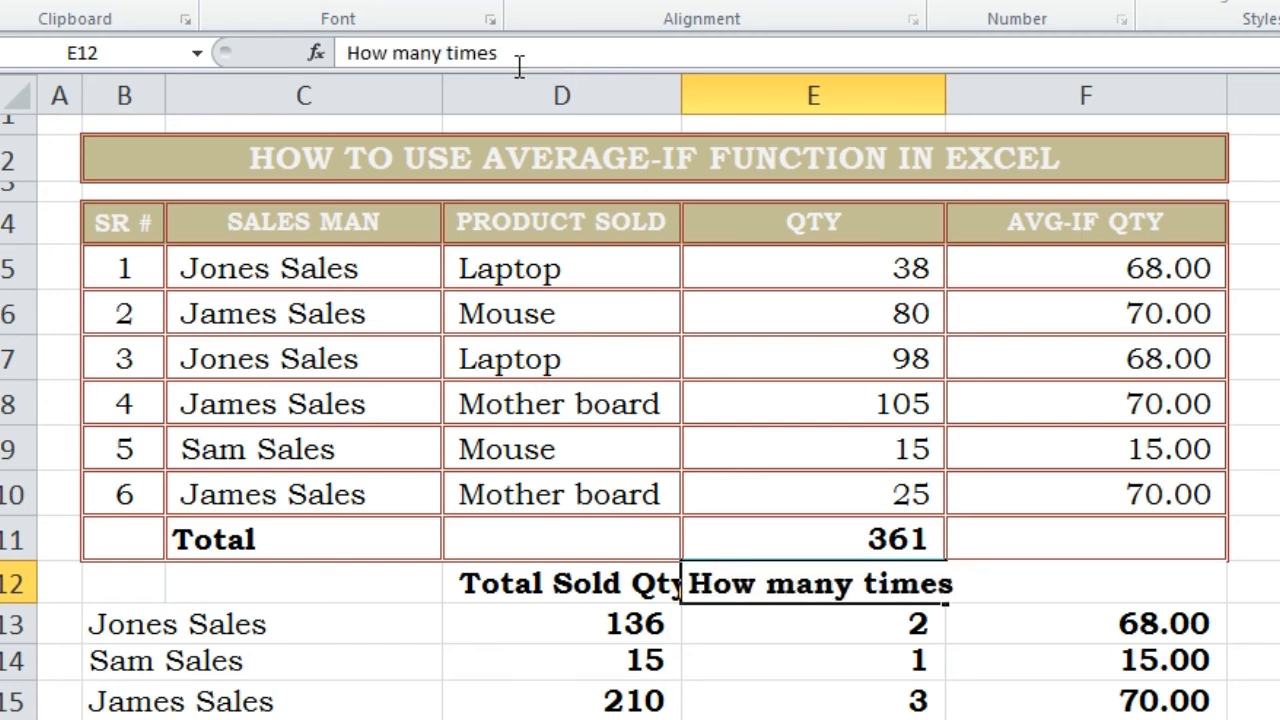
key("Tab")
type("Av")
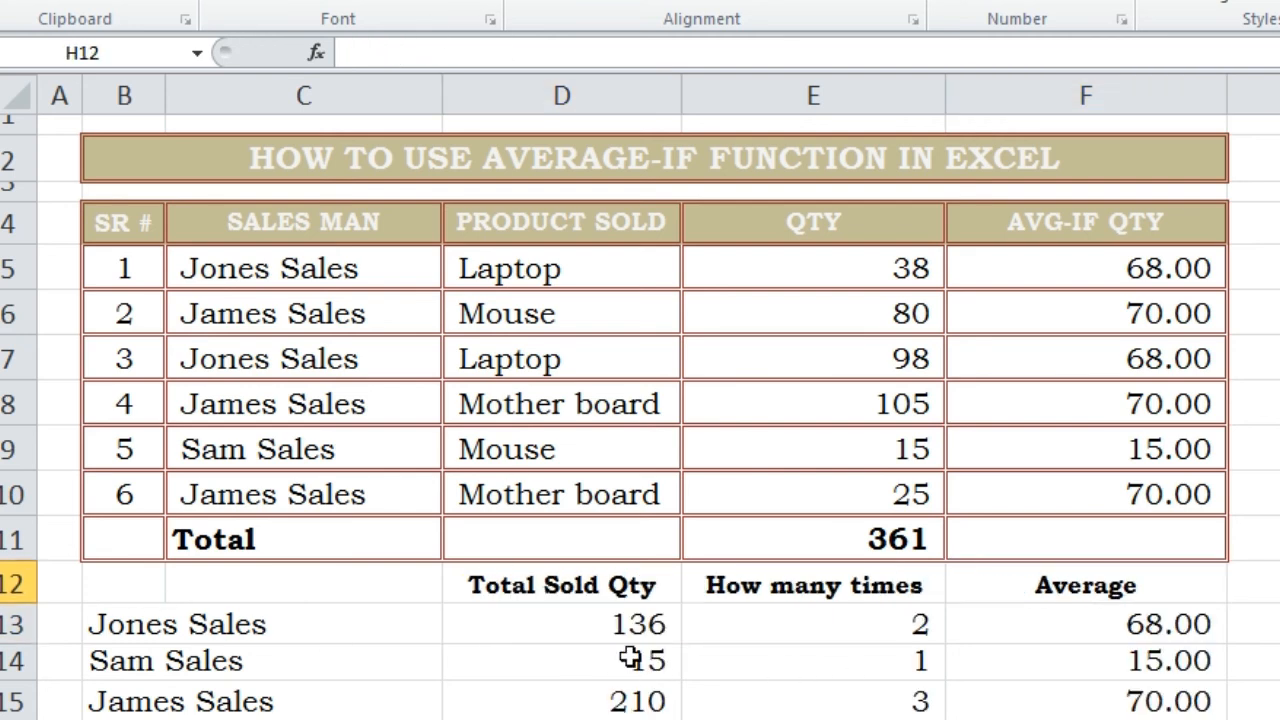
Step: Inspect the quantity cells referenced by the total formulas in D14 and D15
left_click(633, 662)
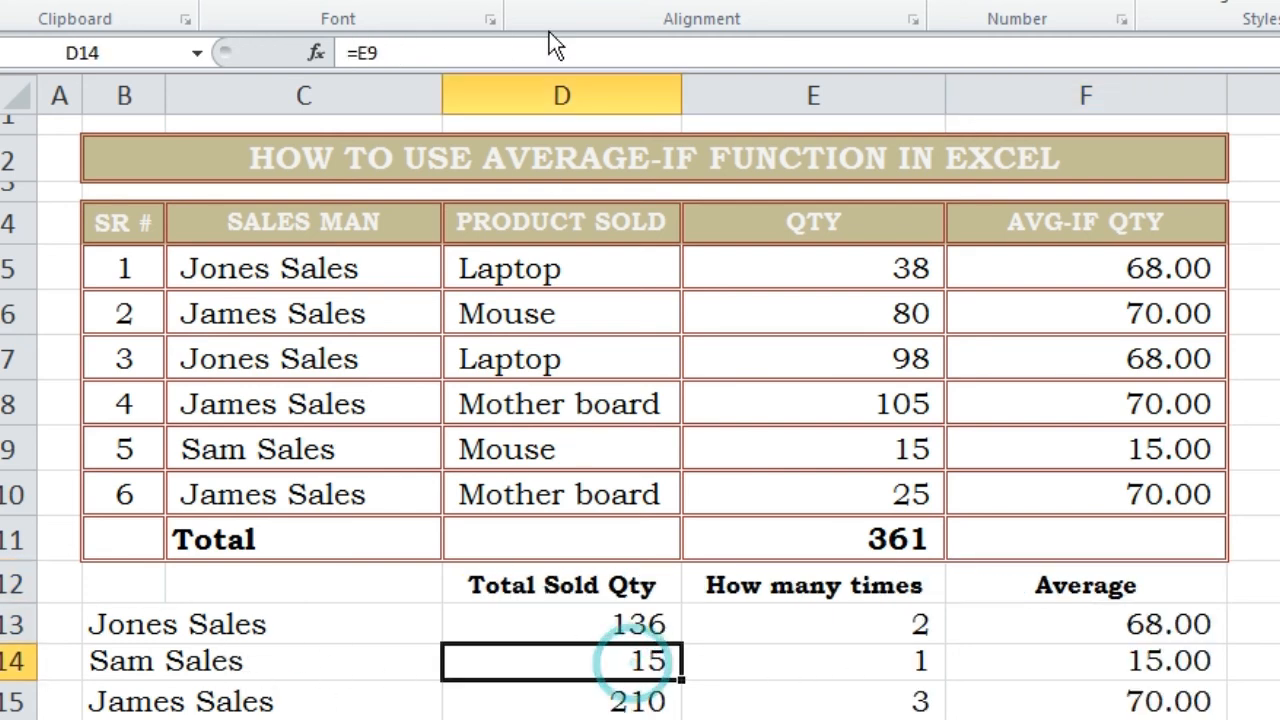
left_click(515, 57)
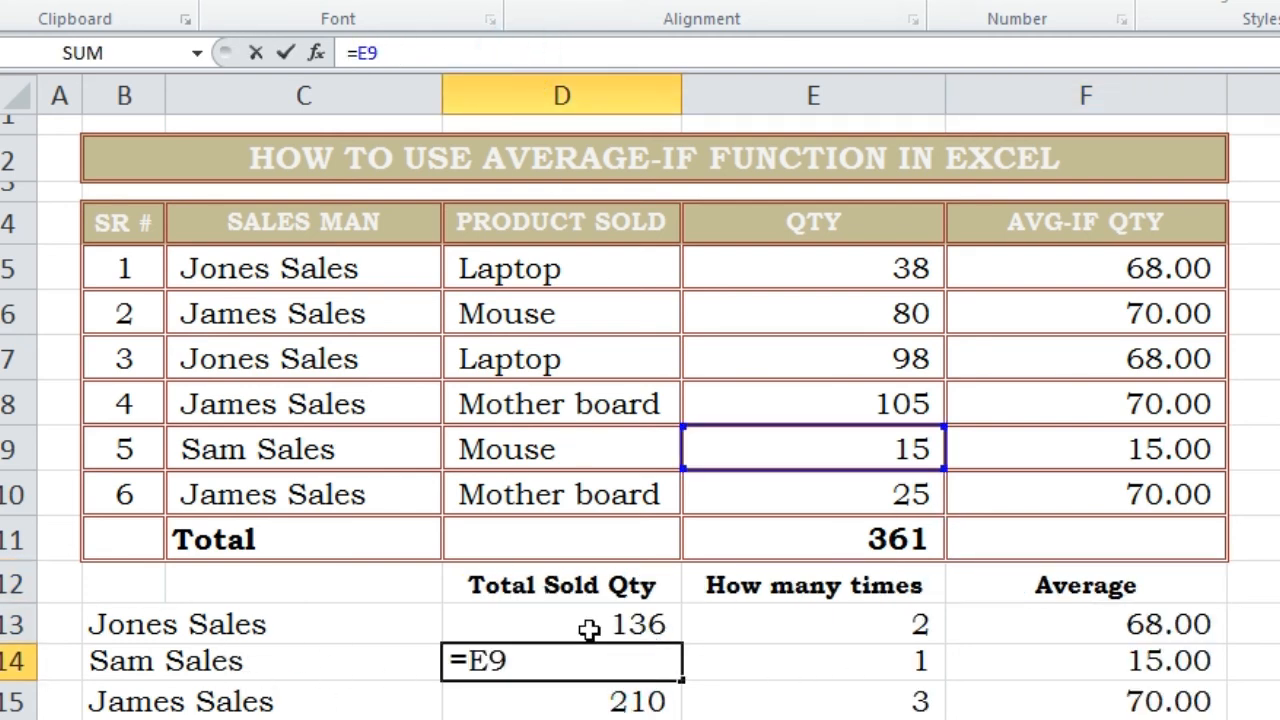
left_click(580, 719)
left_click(648, 712)
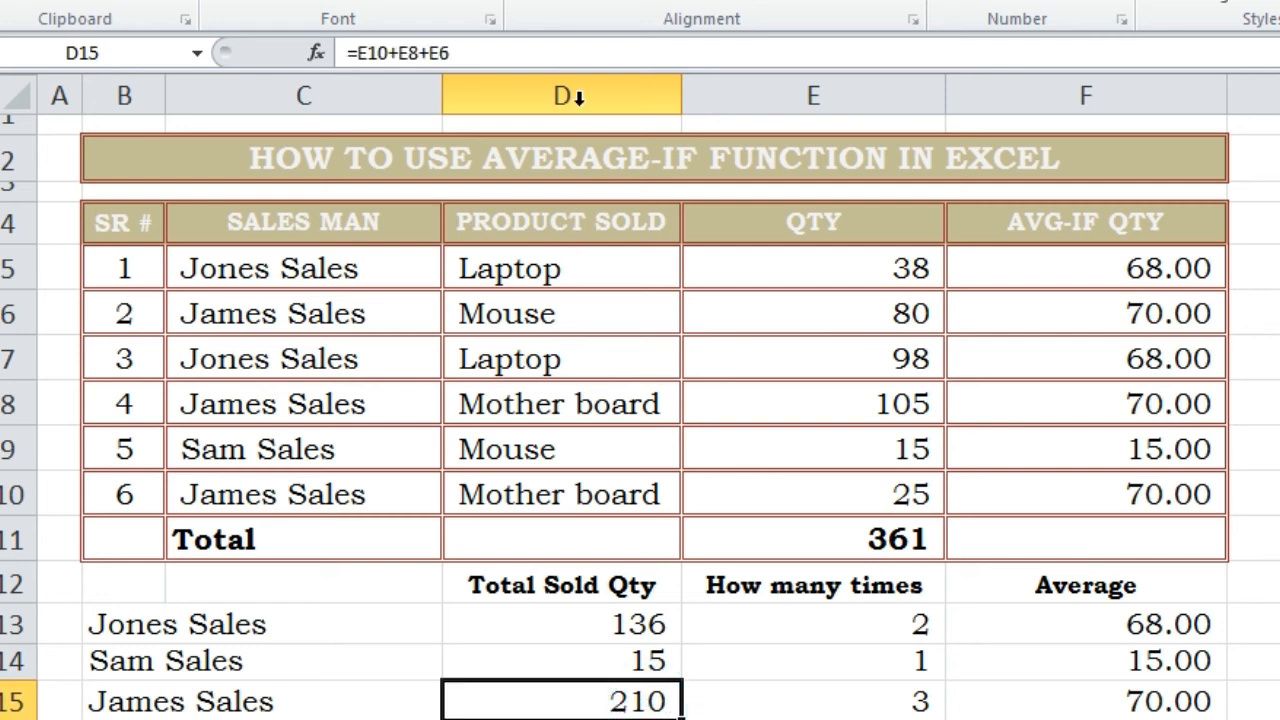
left_click(562, 52)
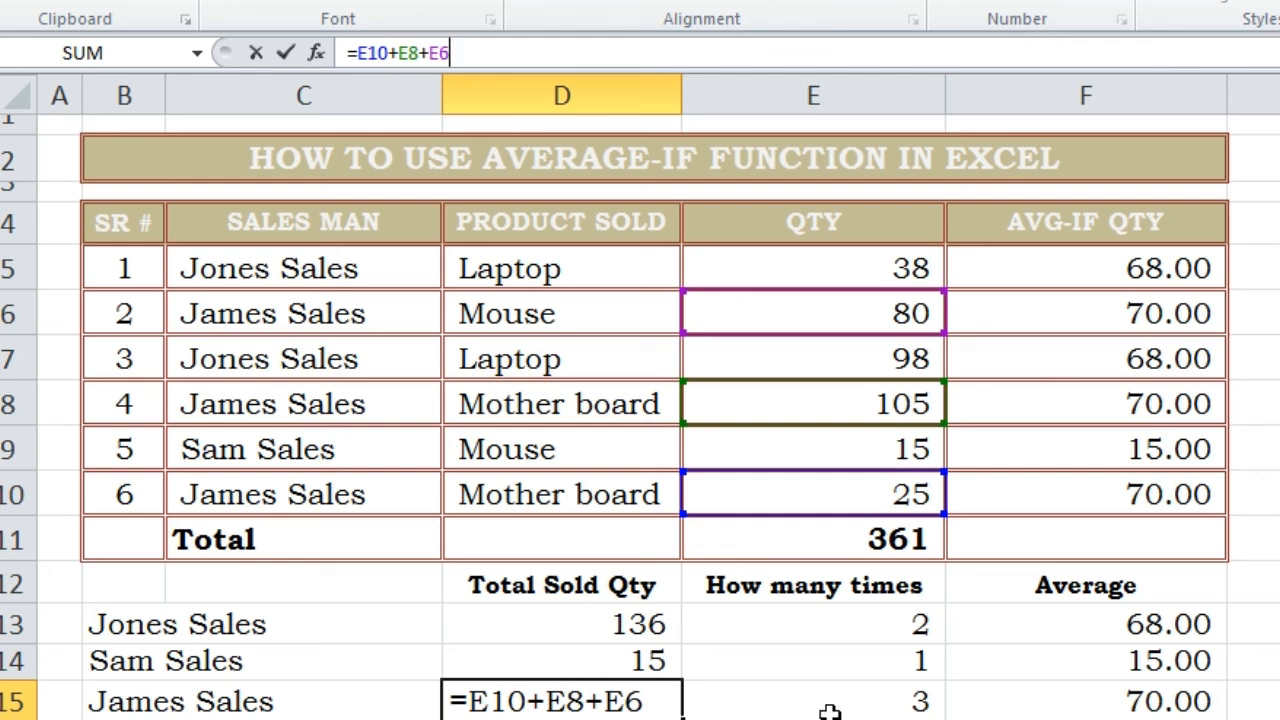
key("Return")
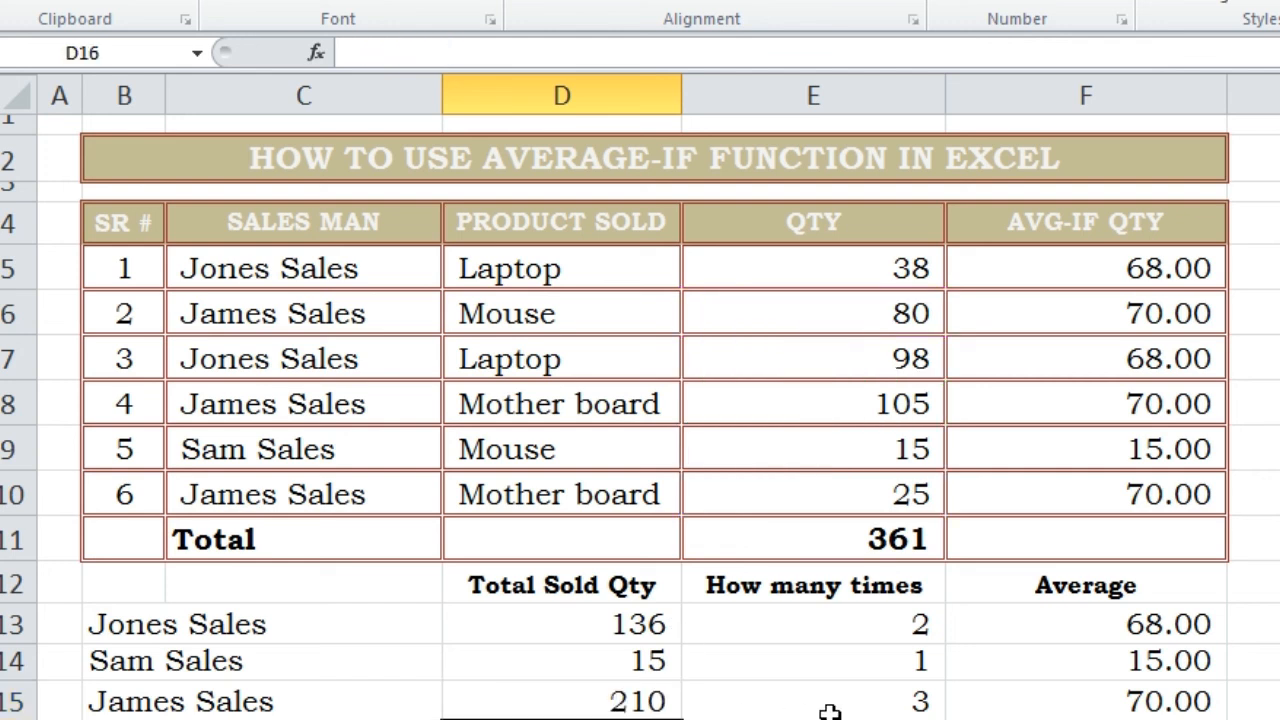
Step: Inspect how the average in F13 is calculated from the total sold quantity and the number of times
left_click(1172, 630)
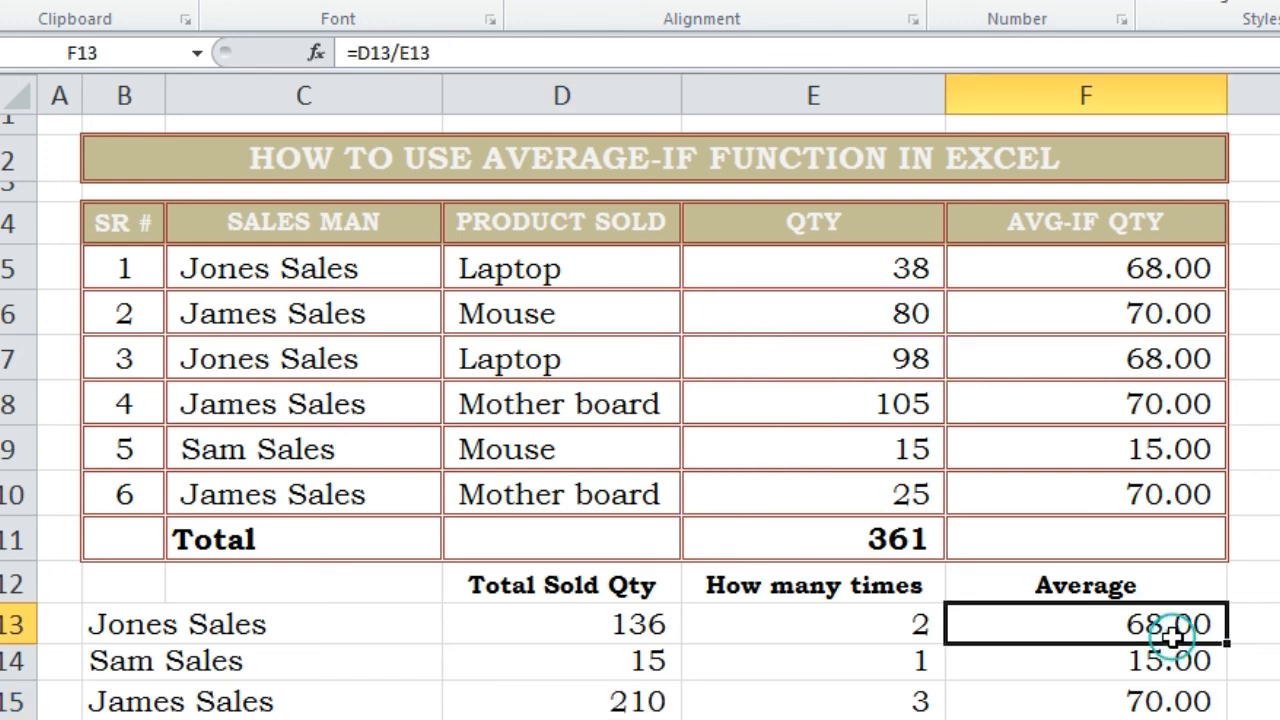
left_click(754, 53)
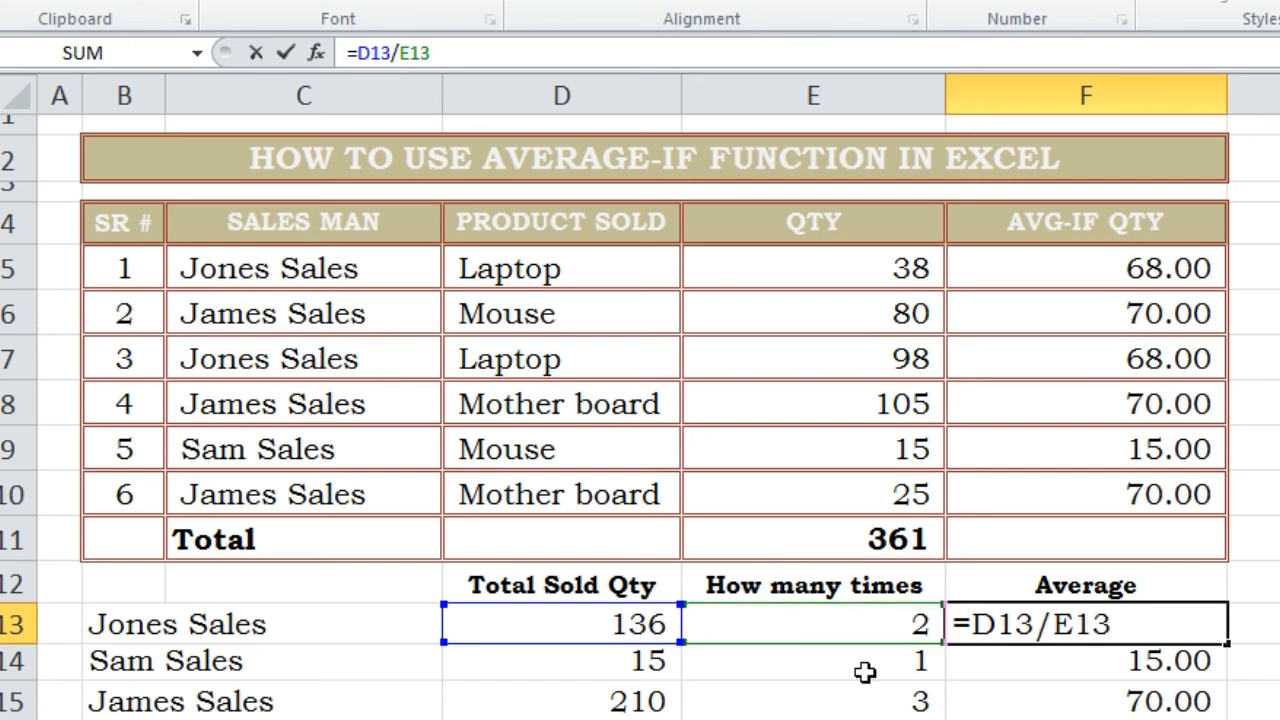
left_click(805, 706)
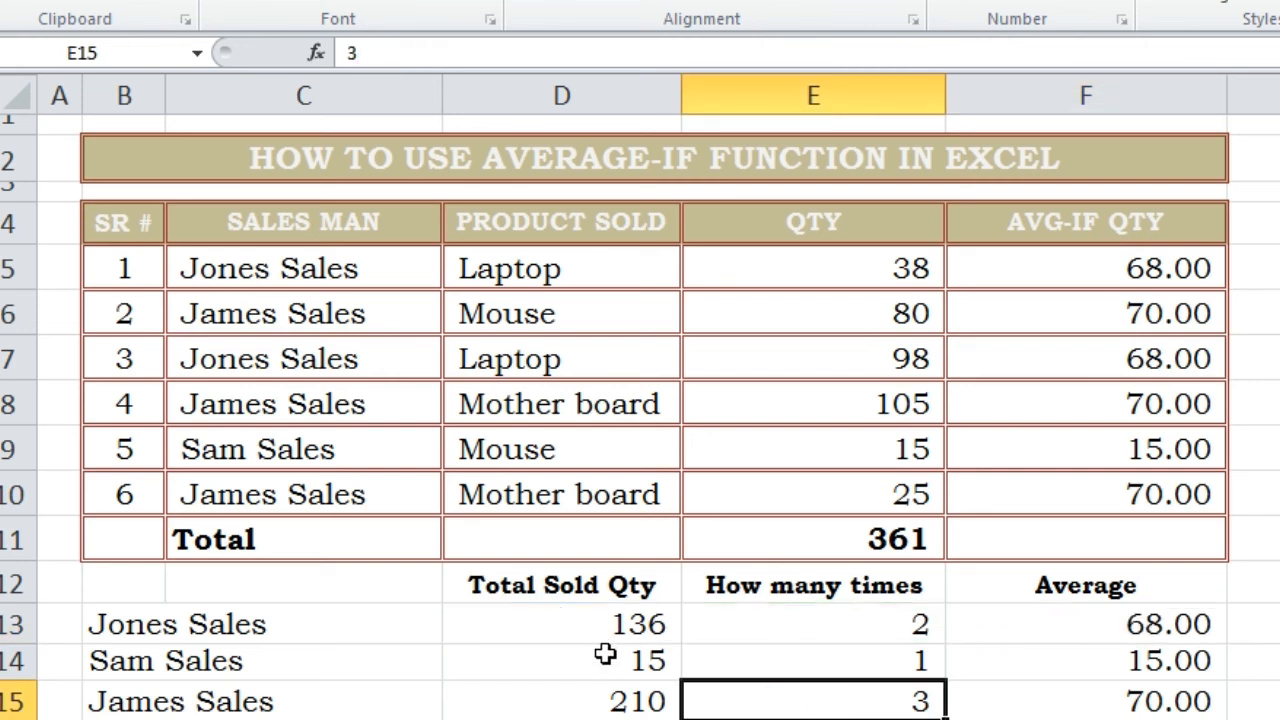
Step: Enter the note "So we can get average sales in this way of each employee." in B16
type("o we")
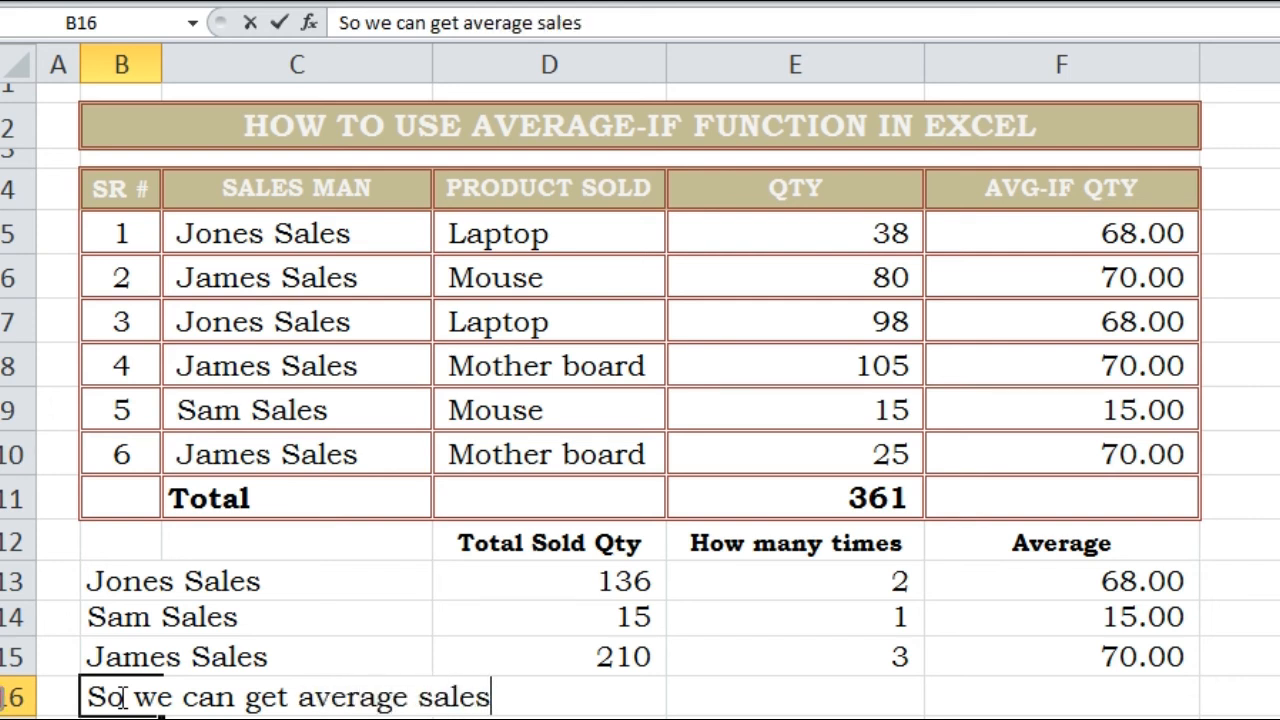
type("can get average sales in this way of each employee")
type(".")
key("BackSpace")
type("of each employee.")
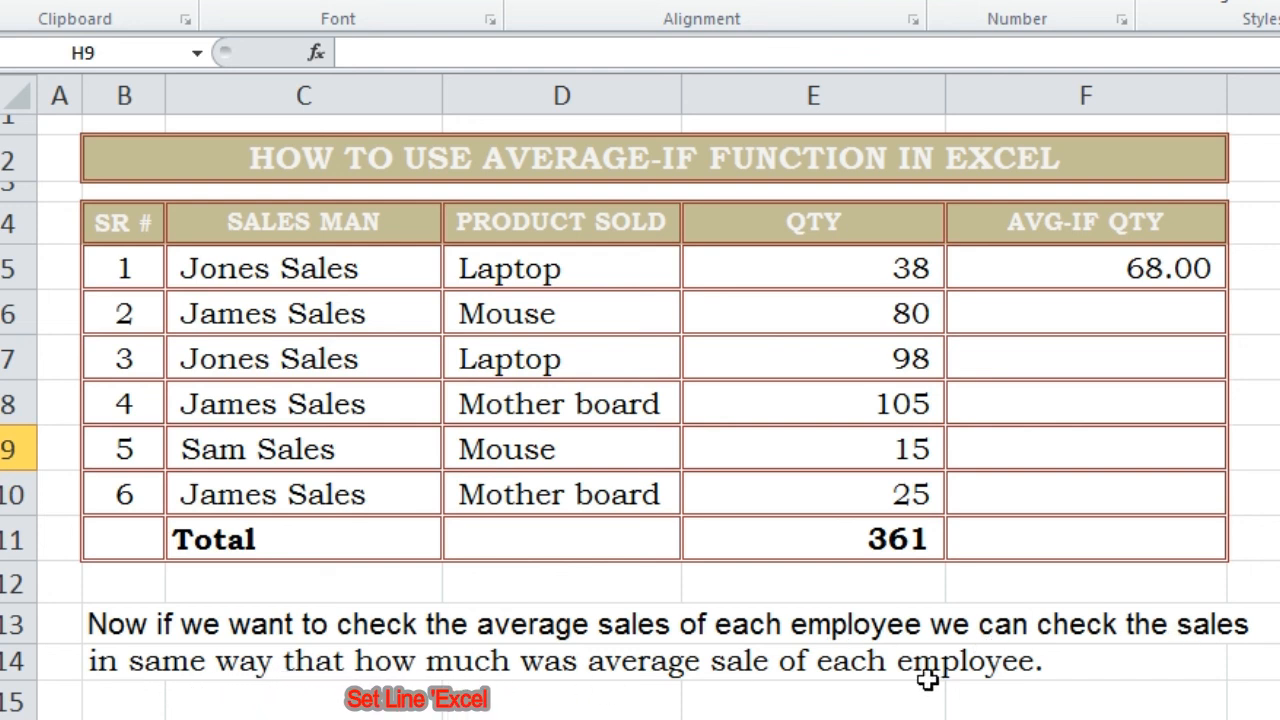
Step: Enter the note "Average if function is very useful when we have big data and want to know the average" in B13
left_click(1250, 622)
left_click(147, 622)
type("Aver")
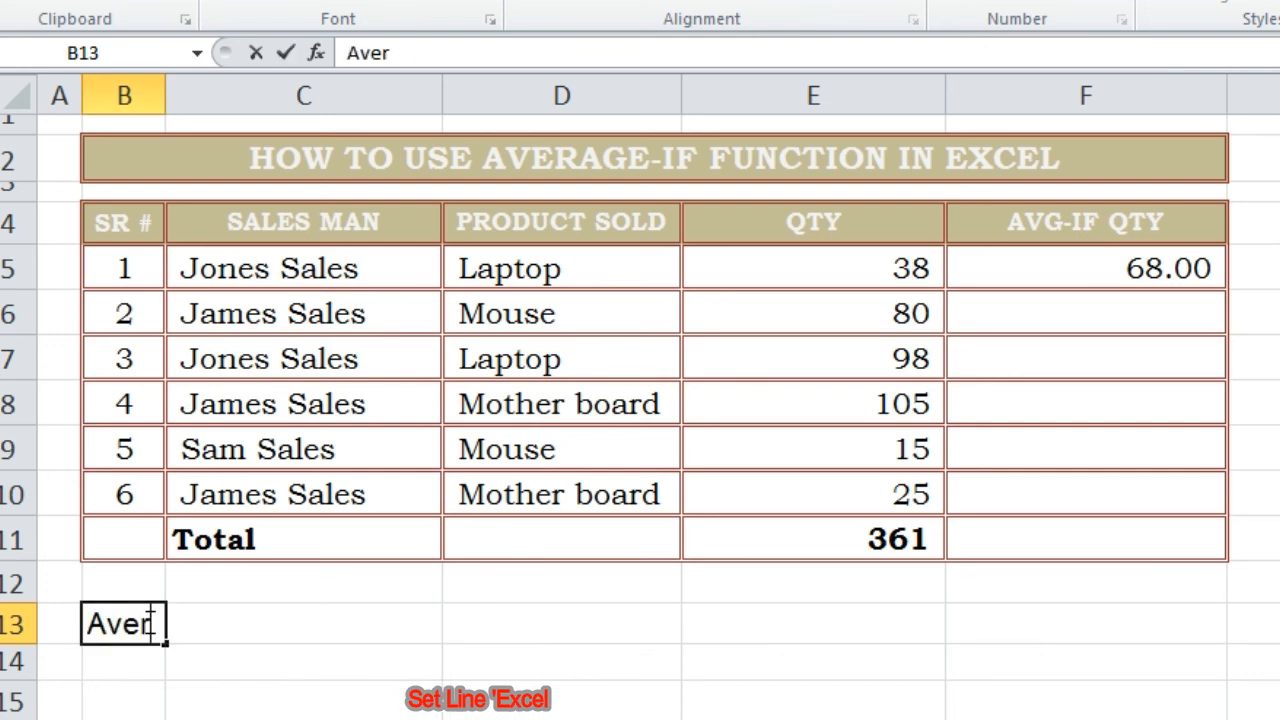
type("age if function is ver")
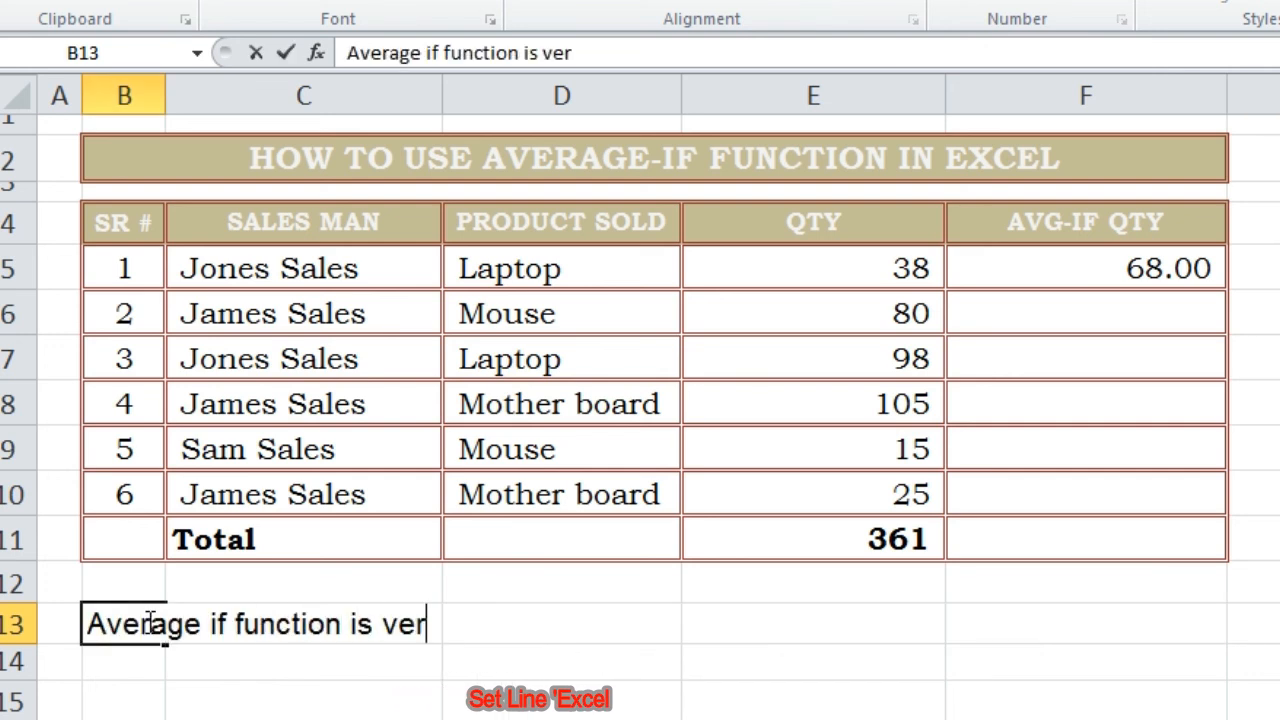
type("y usefu")
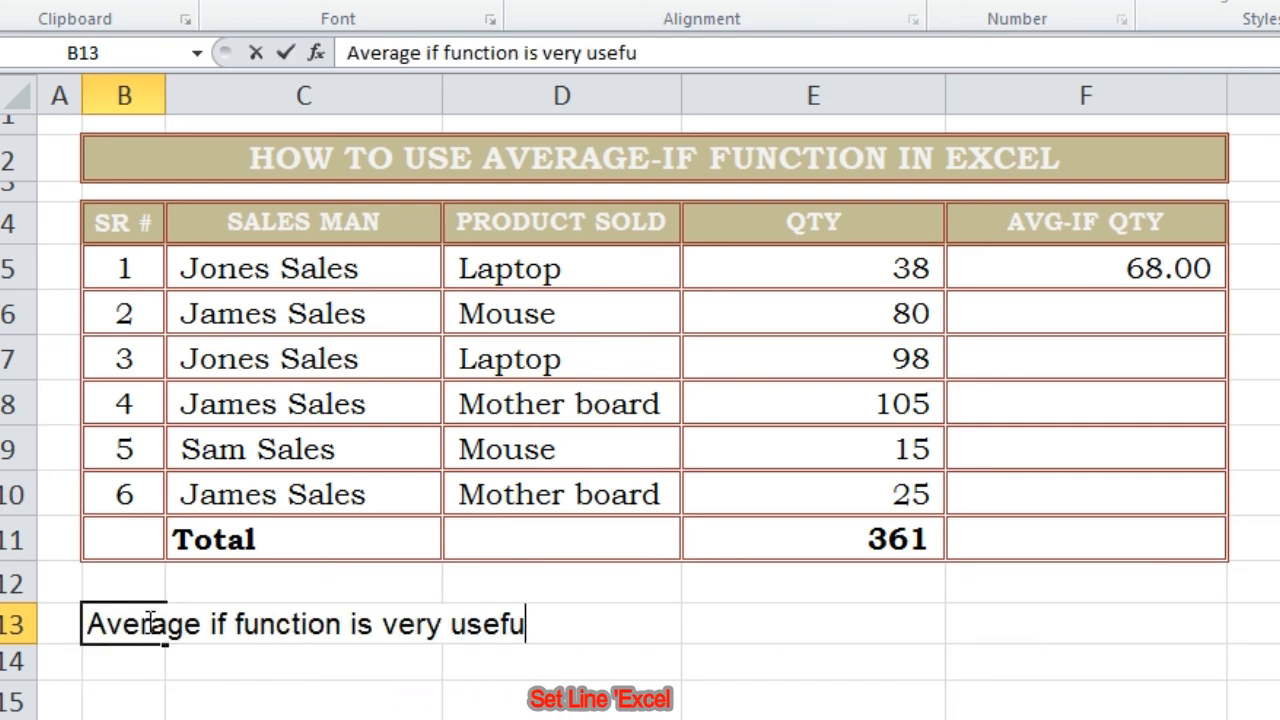
type("l when we have big ")
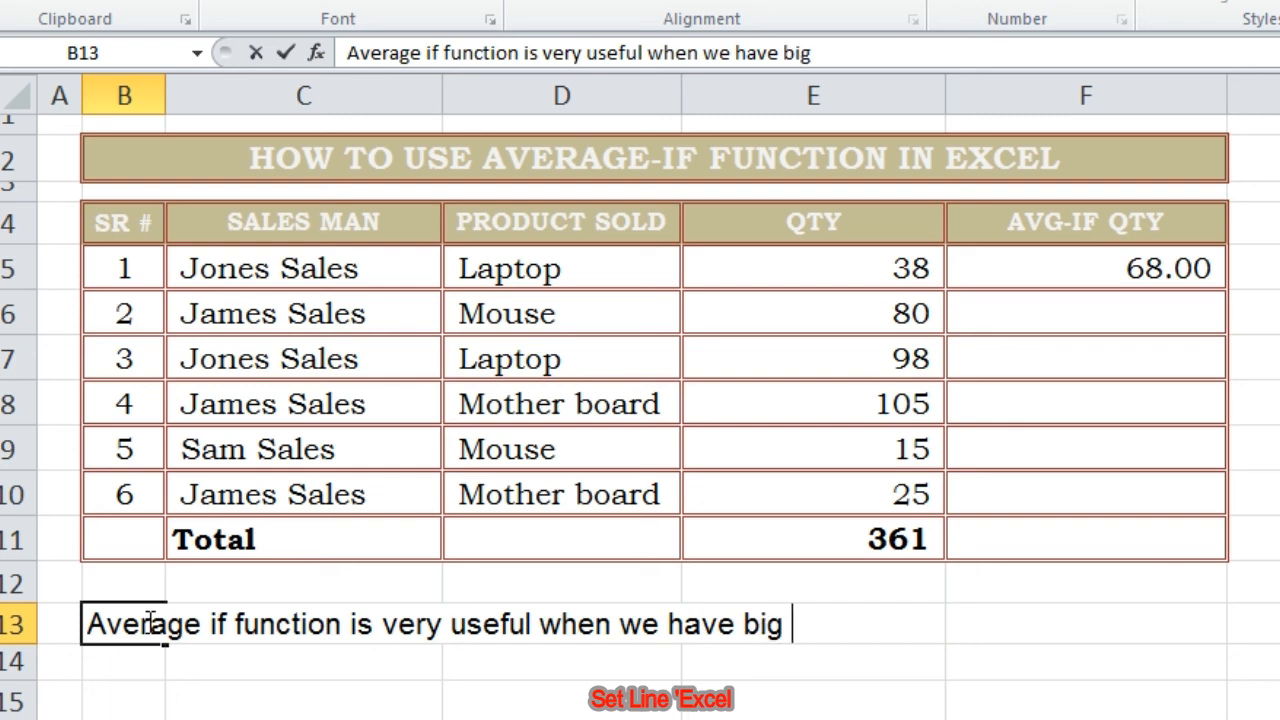
type("data and want to know the averge")
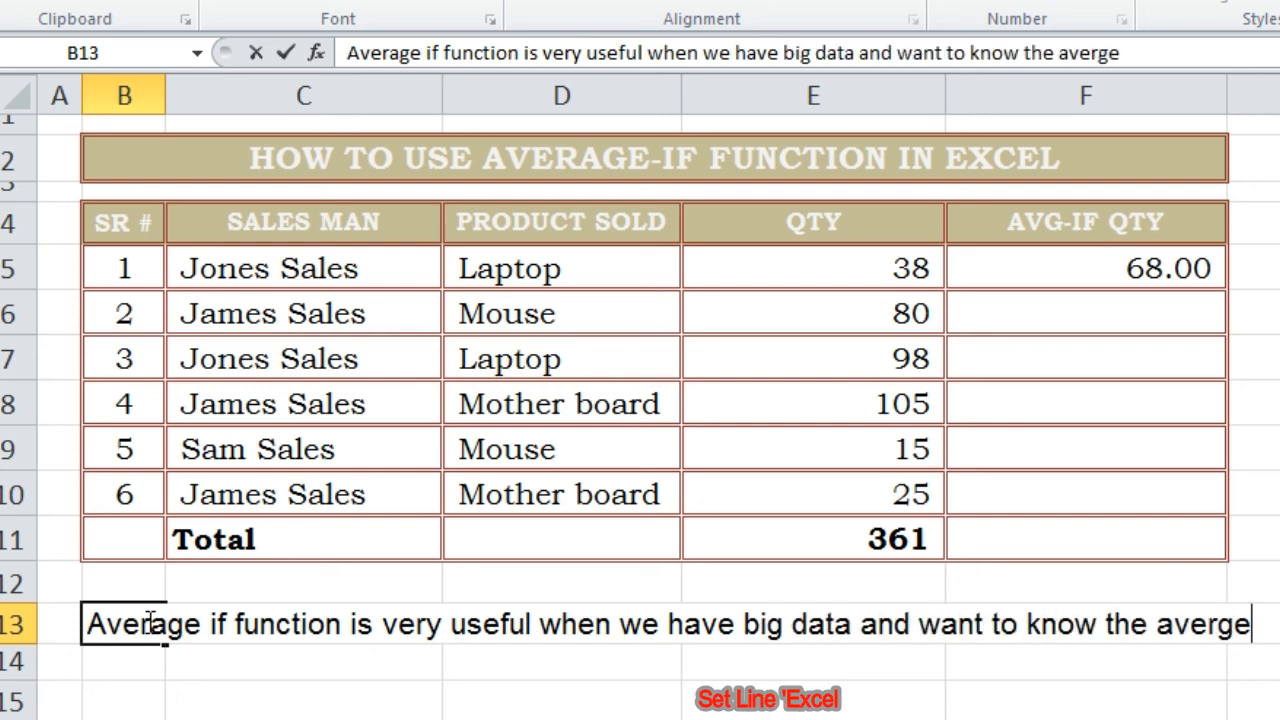
key("Return")
Step: Continue the note in B14 with "of a prduct or the average on the basis of anyother criteria."
type("of ")
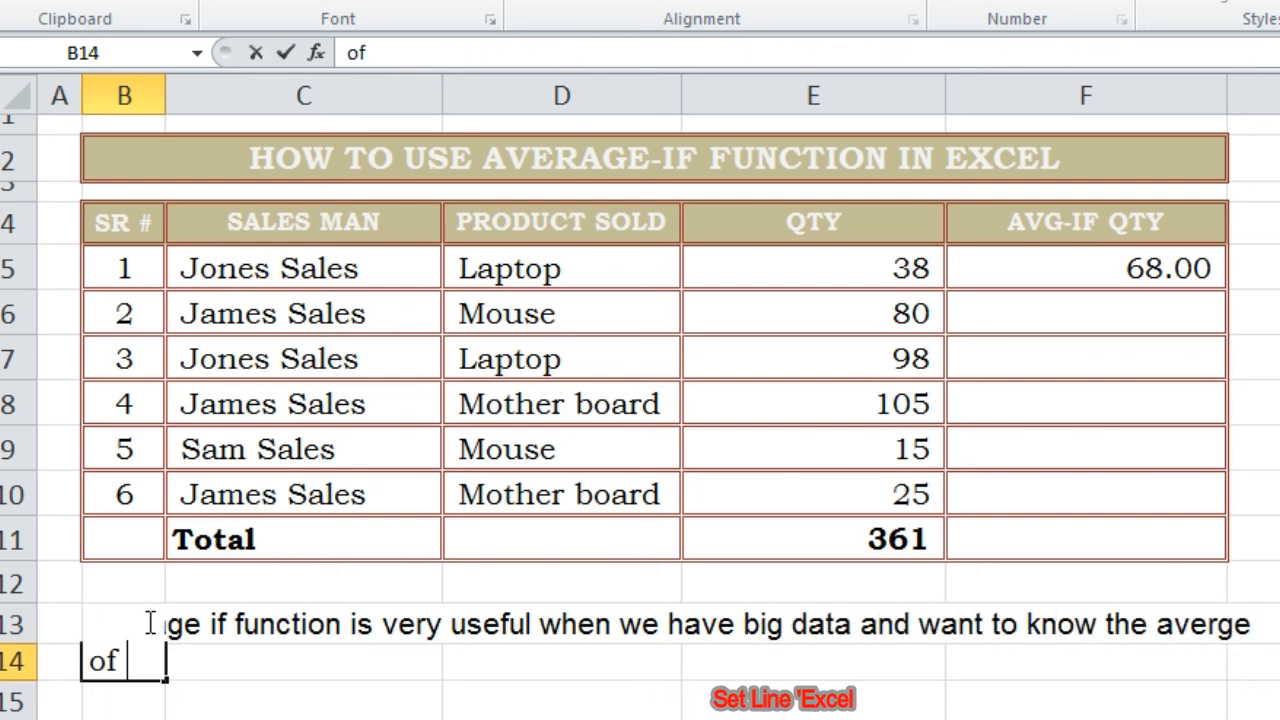
type("a prduct")
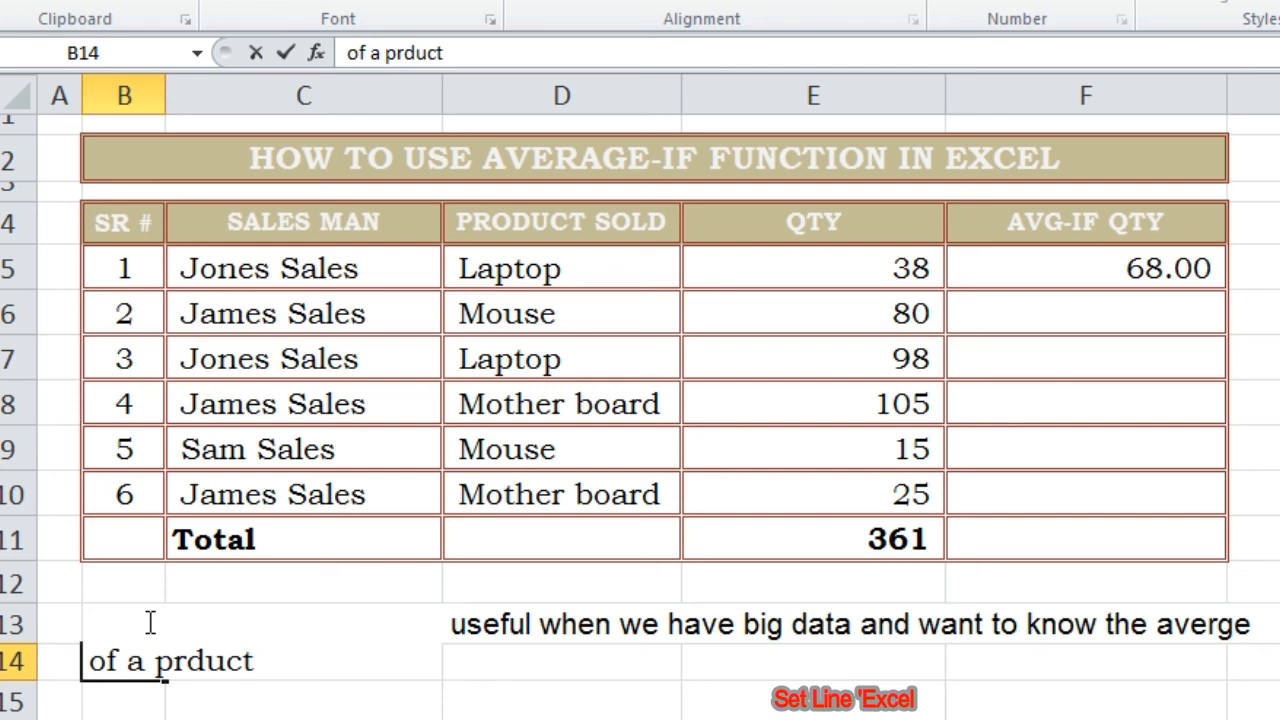
type(" or the averge")
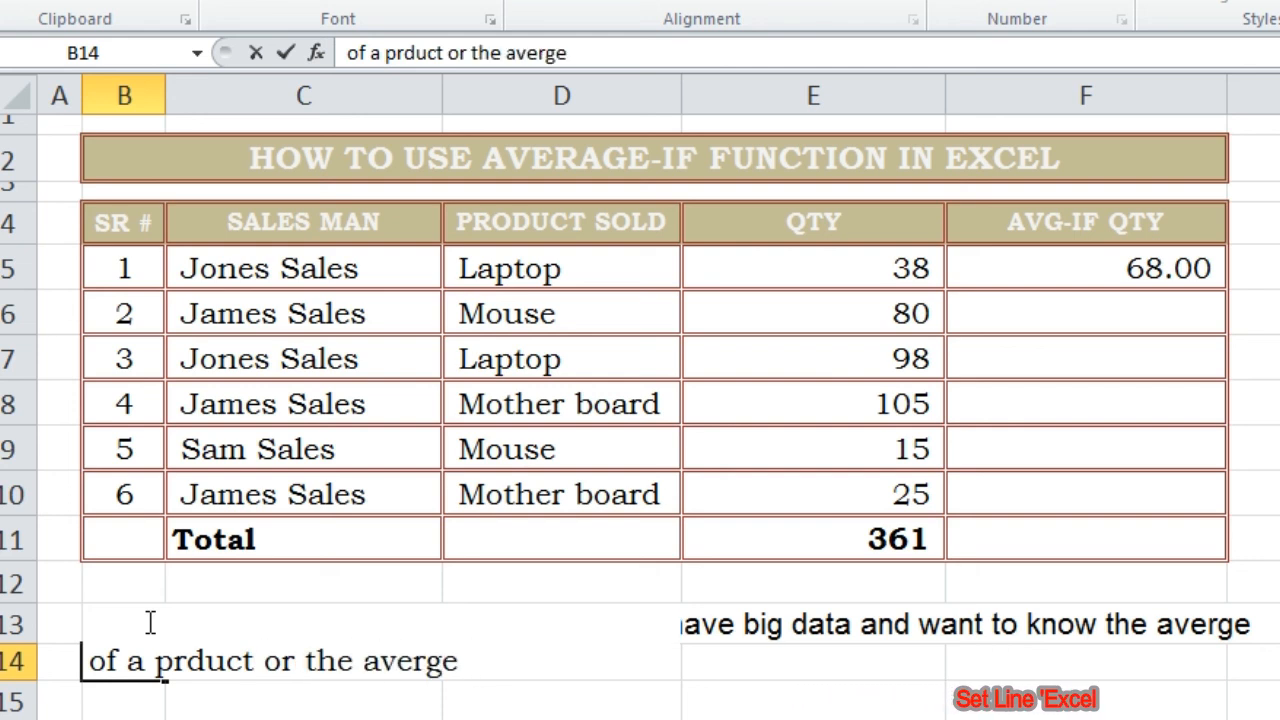
type(" on the basis of anyother c")
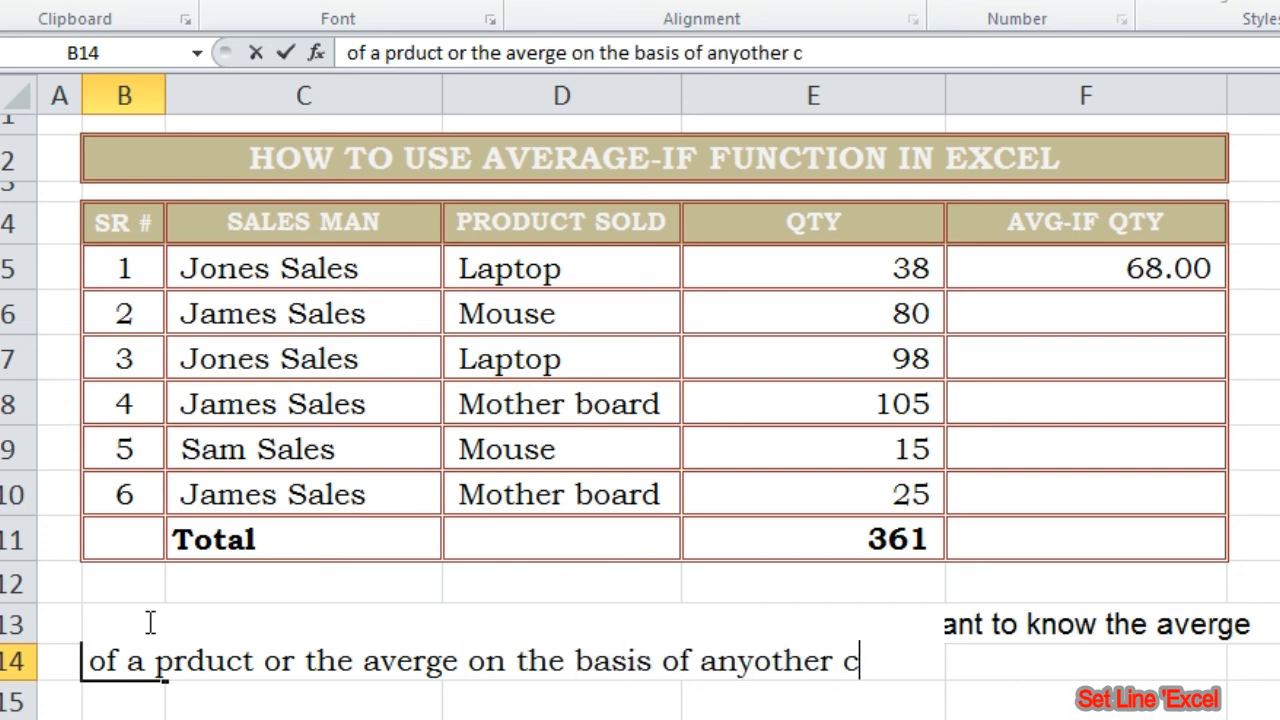
type("riteria.")
key("Return")
left_click(303, 719)
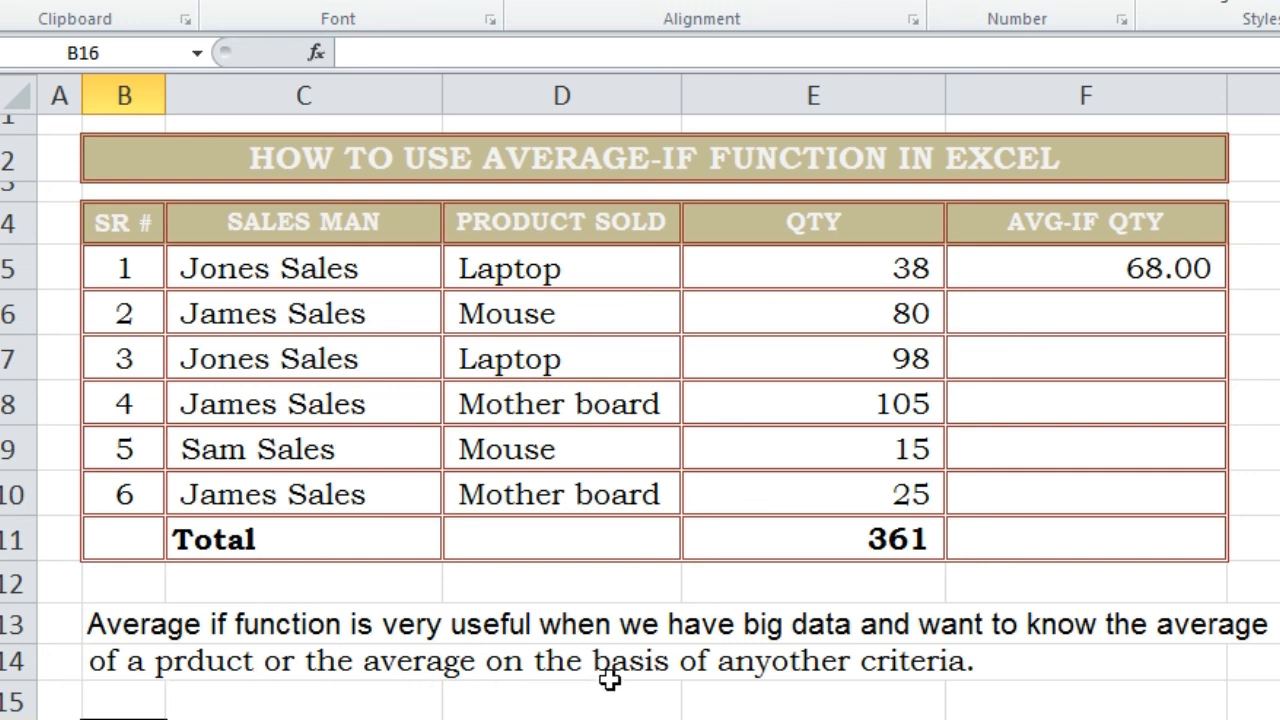
Step: Clear the notes in B13 and B14 and fill the salesman AVERAGEIF formula from F5 down through F10
left_click(700, 662)
left_click(1118, 278)
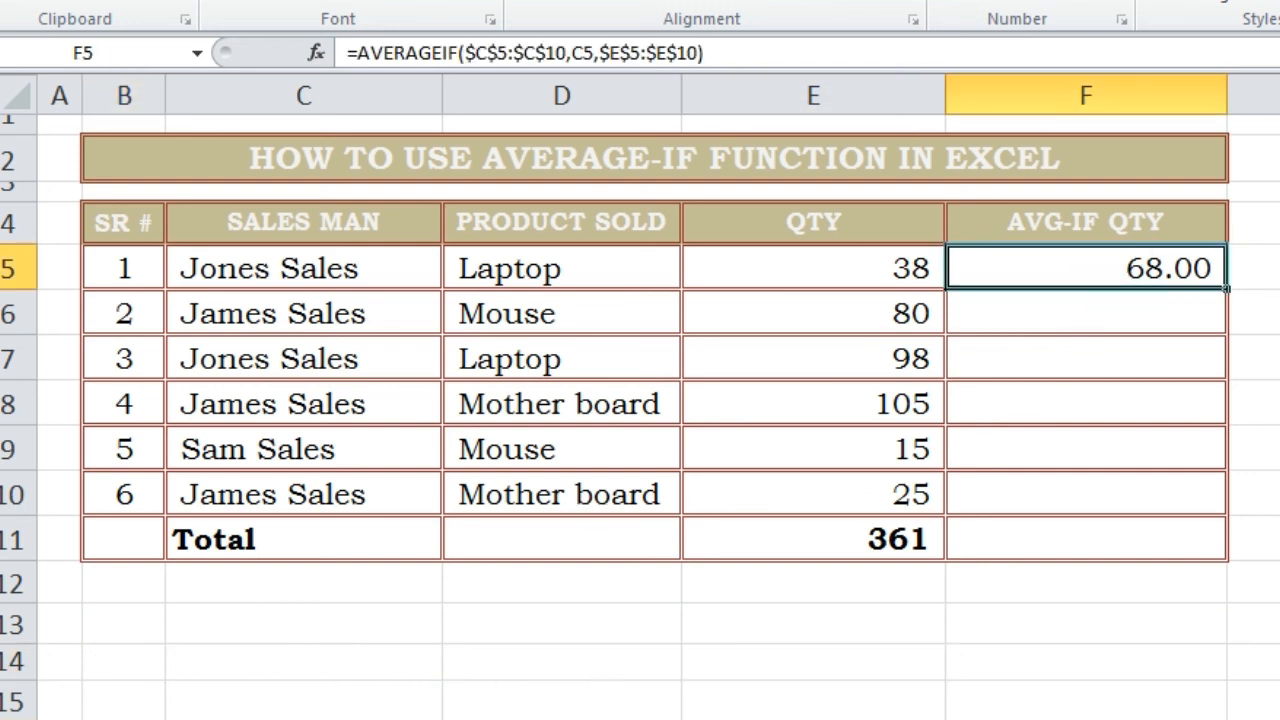
left_click_drag(1228, 293, 1224, 497)
Step: Review the AVERAGEIF result in F5 against the salesman in C5
left_click(1143, 263)
left_click(760, 658)
left_click(329, 268)
left_click(1146, 270)
Step: Start a closing note in B13 with the text "Than"
left_click(1279, 449)
left_click(121, 628)
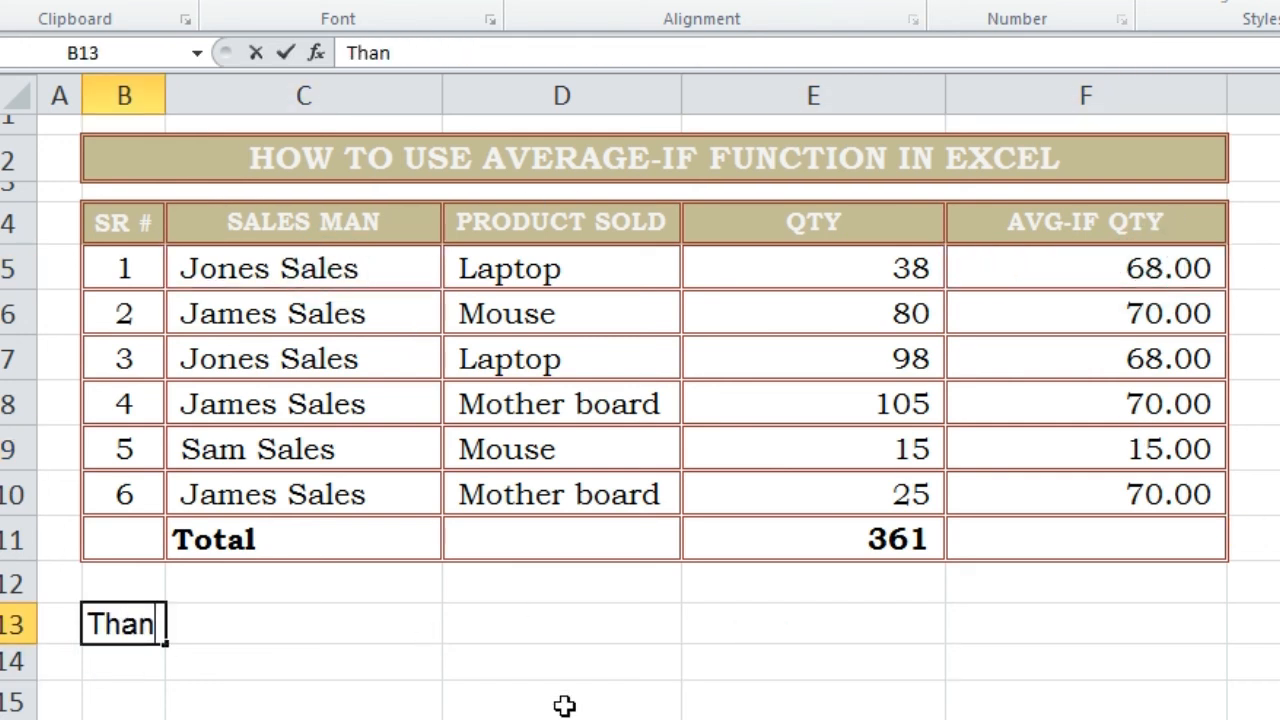